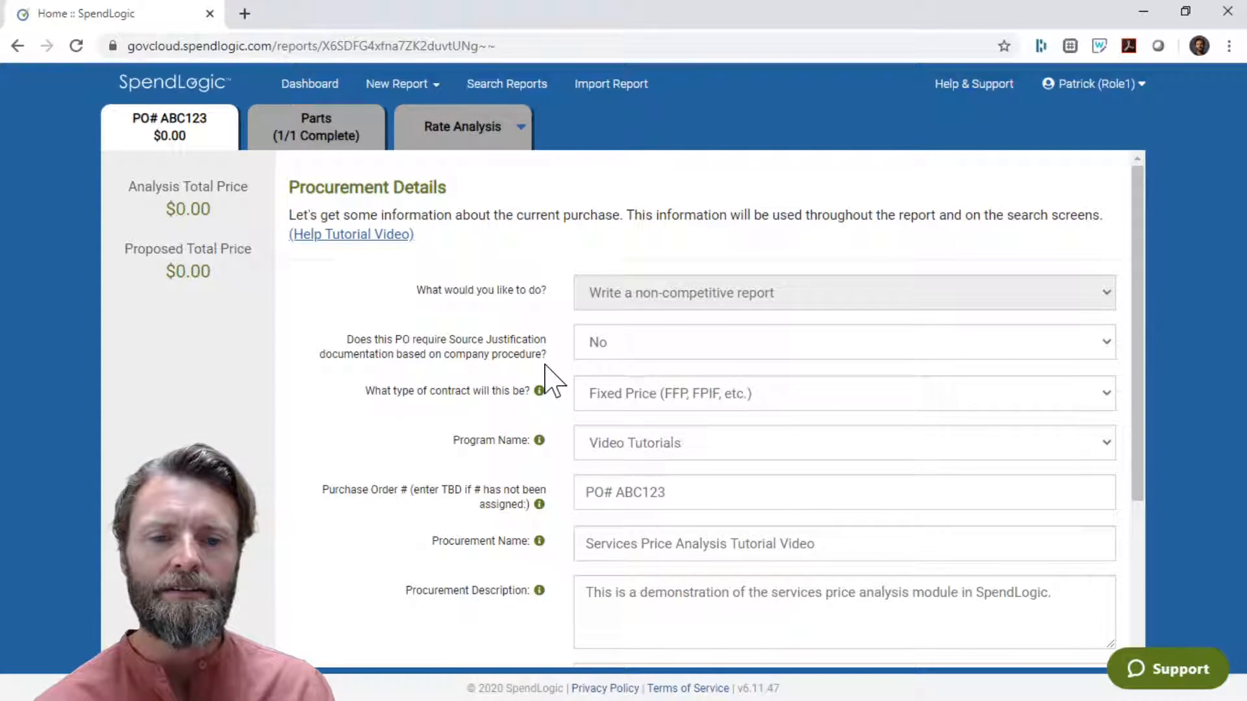
Step: Set the contract type in the procurement details to Cost Reimbursable (T&M, LH, CPFF, etc.)
scroll(546, 366, "down", 1)
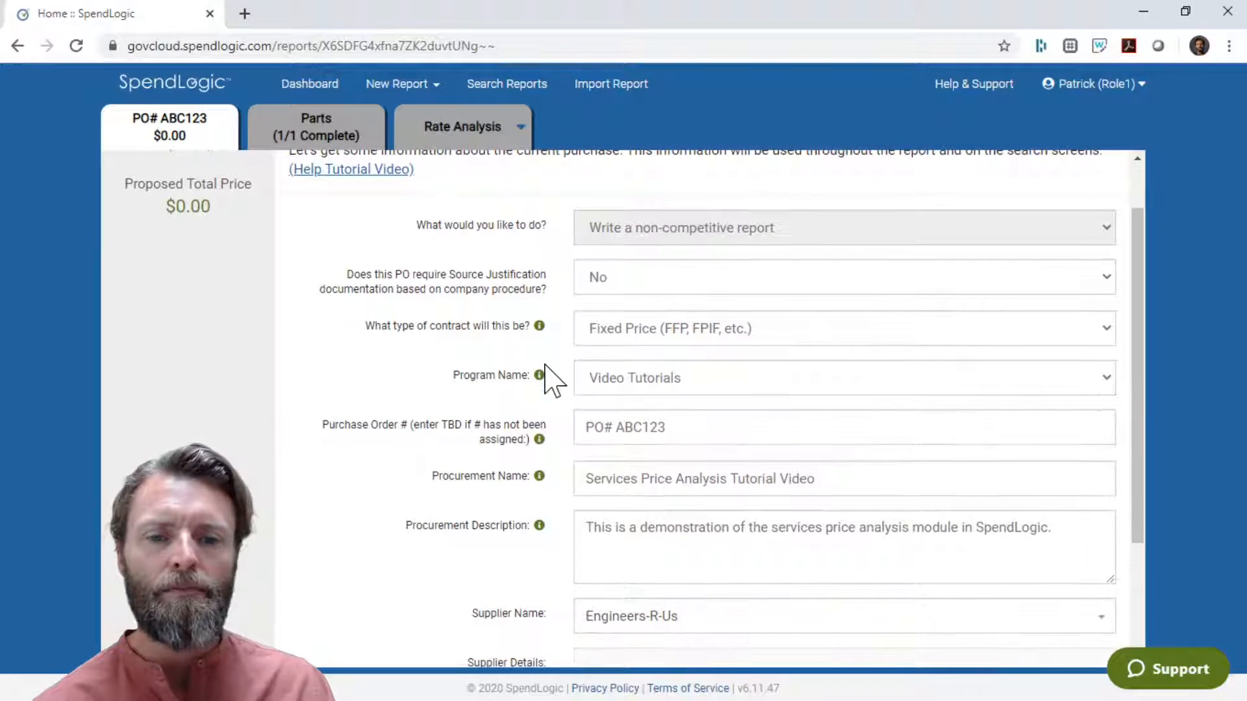
left_click(615, 329)
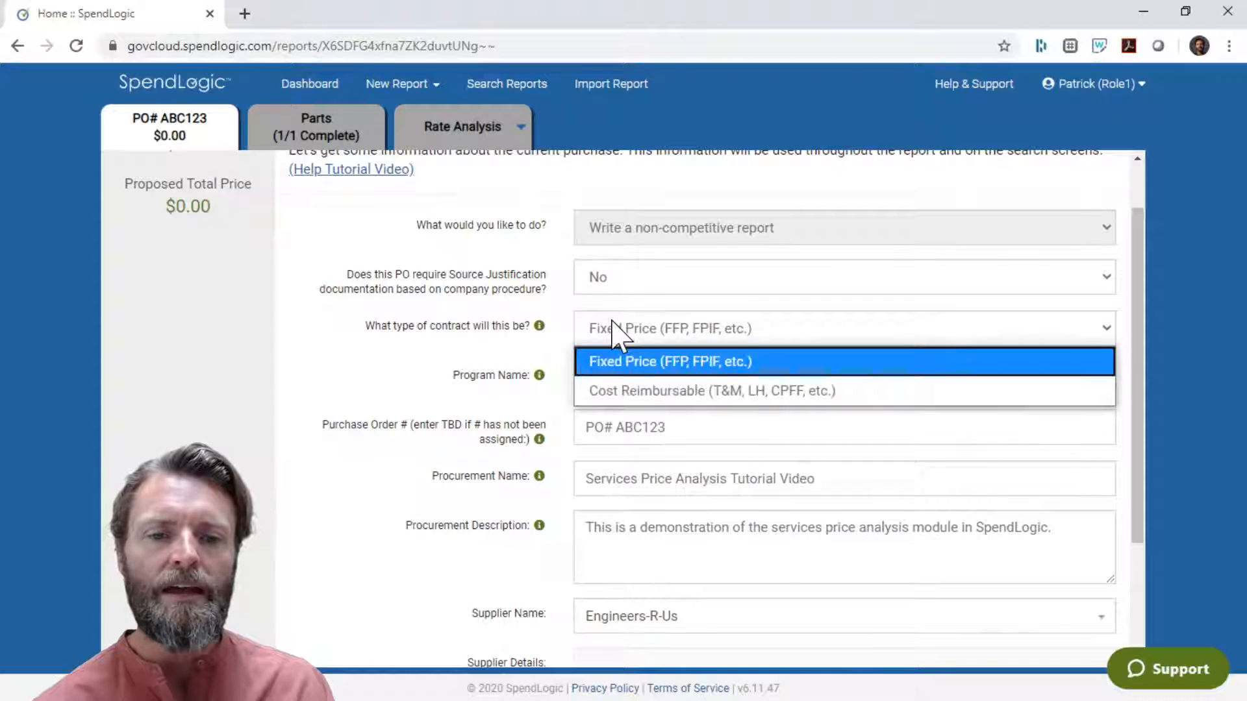
left_click(622, 393)
scroll(484, 412, "down", 1)
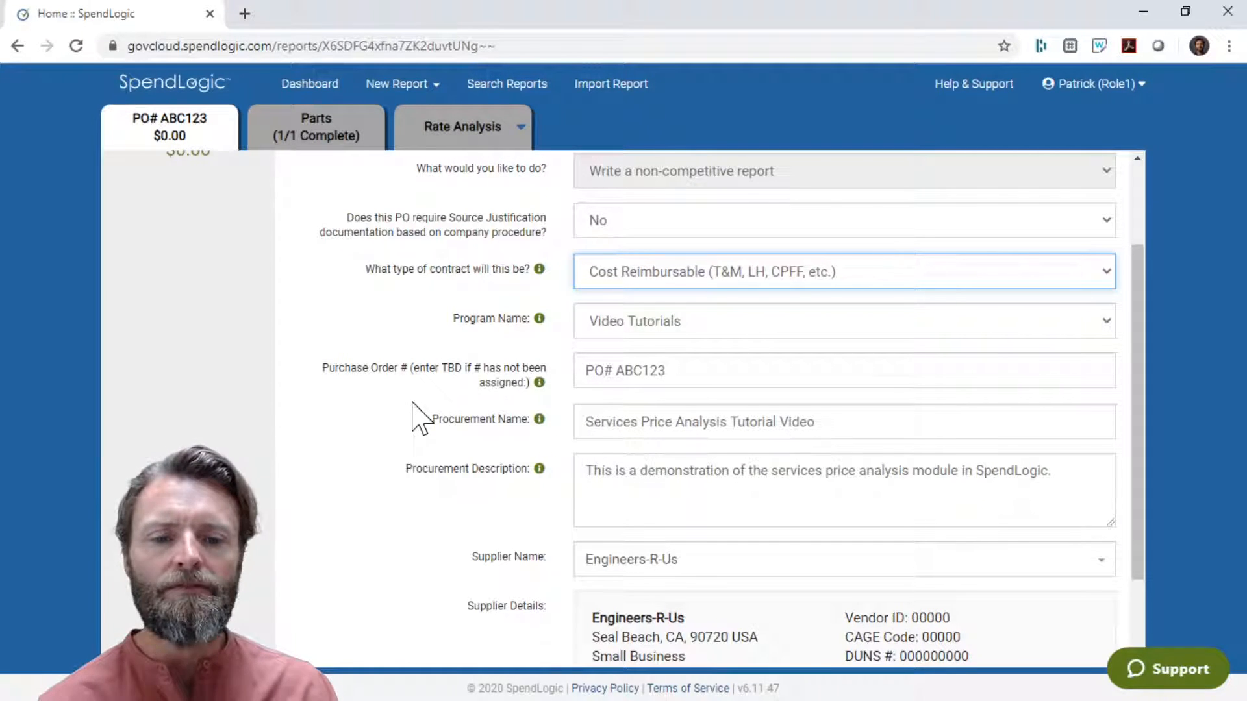
Step: Check the ZIP code in the supplier details and continue to the parts and services list
scroll(434, 502, "down", 2)
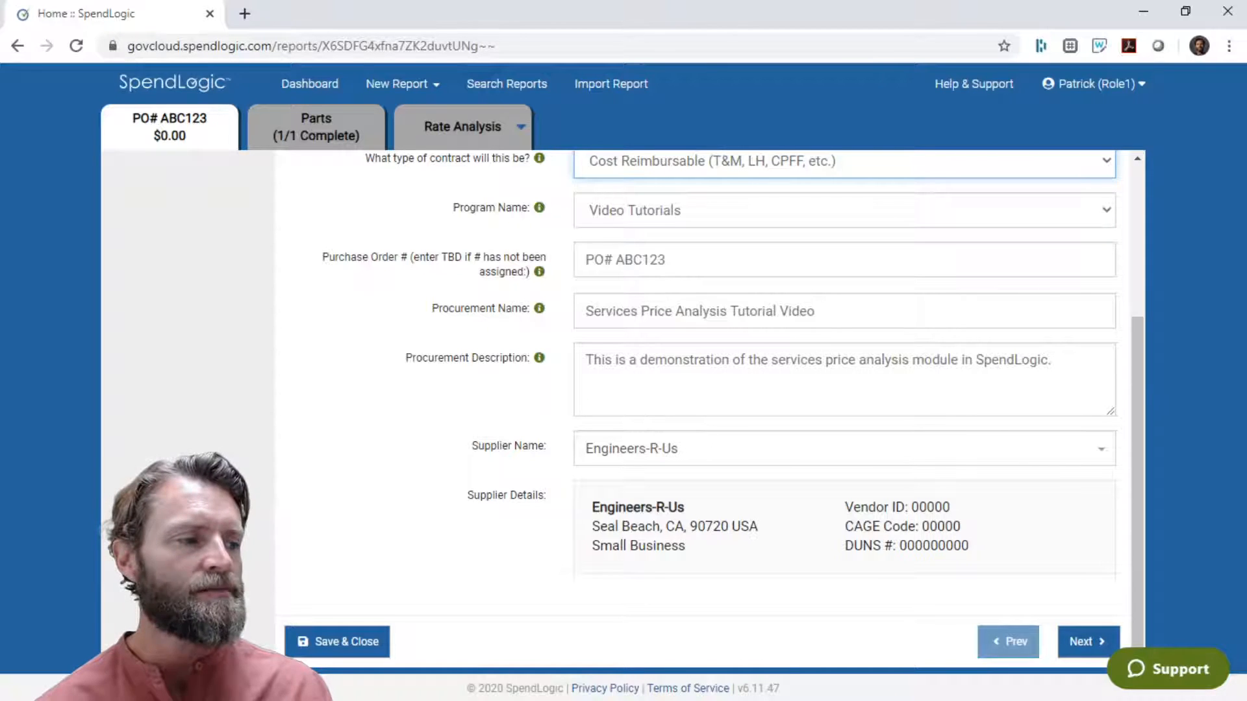
left_click_drag(687, 527, 733, 527)
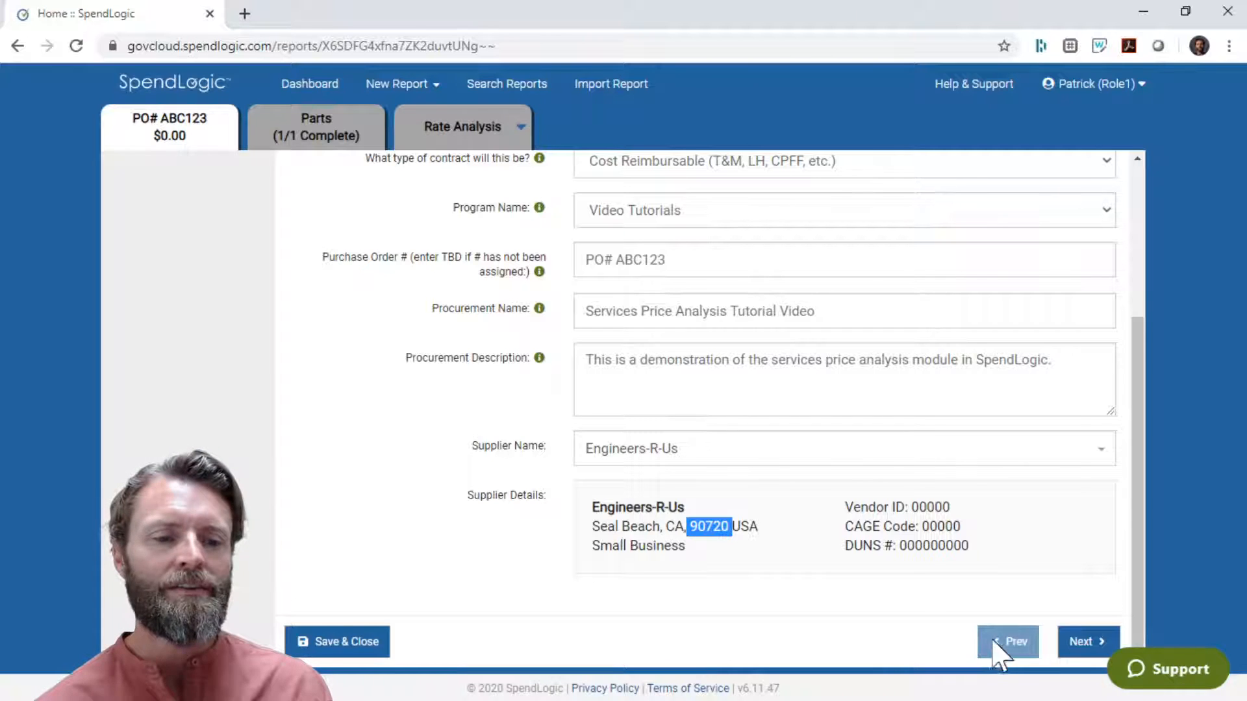
left_click(1078, 643)
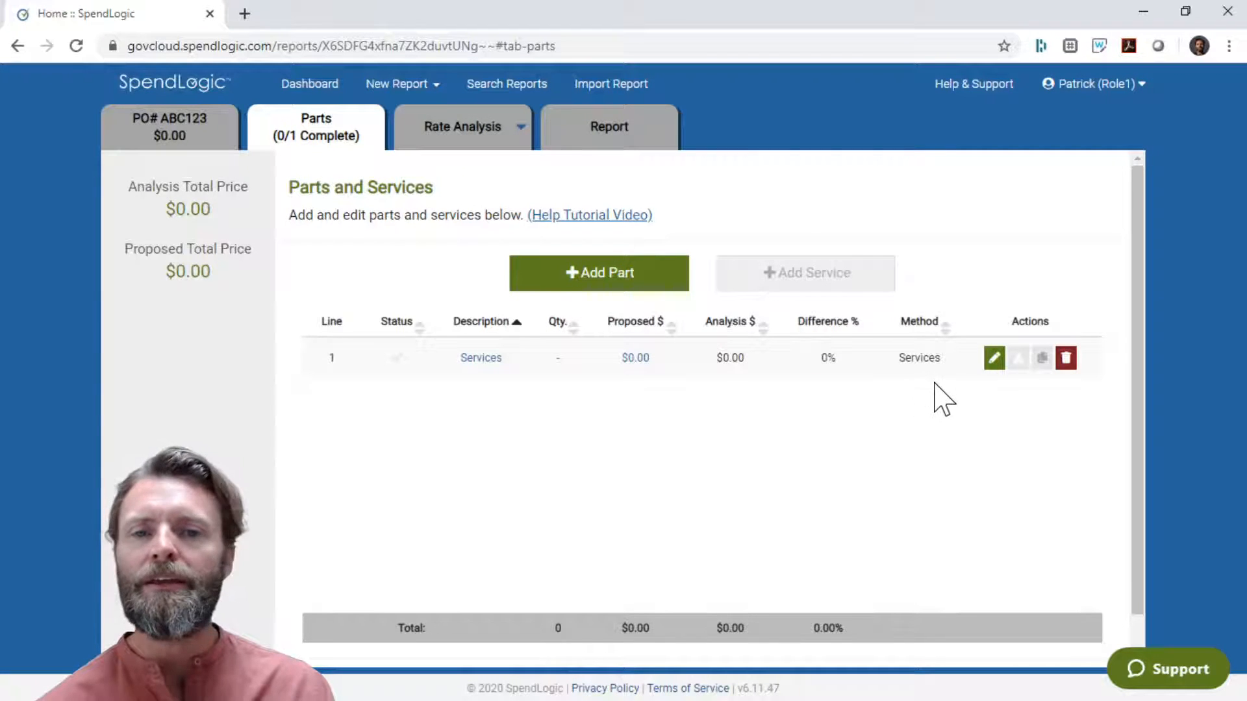
Step: Open the Services line for editing, switch to its supplier details and dismiss the alert
left_click(995, 364)
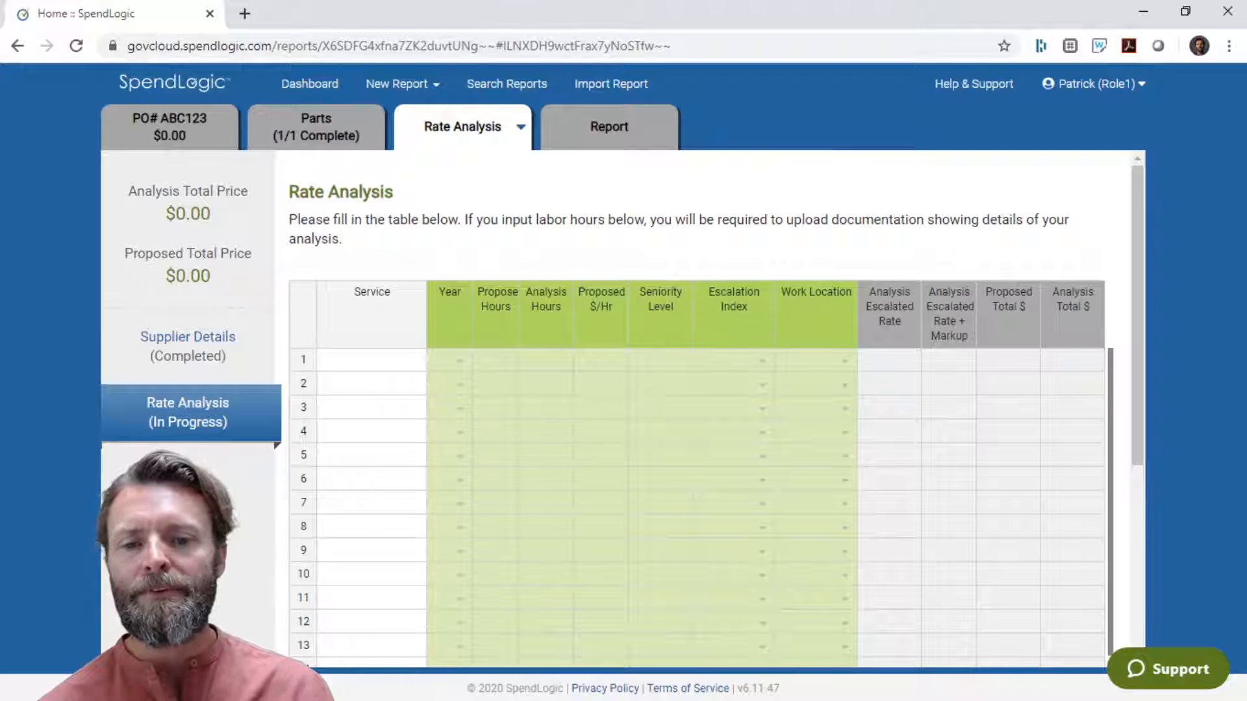
left_click(195, 344)
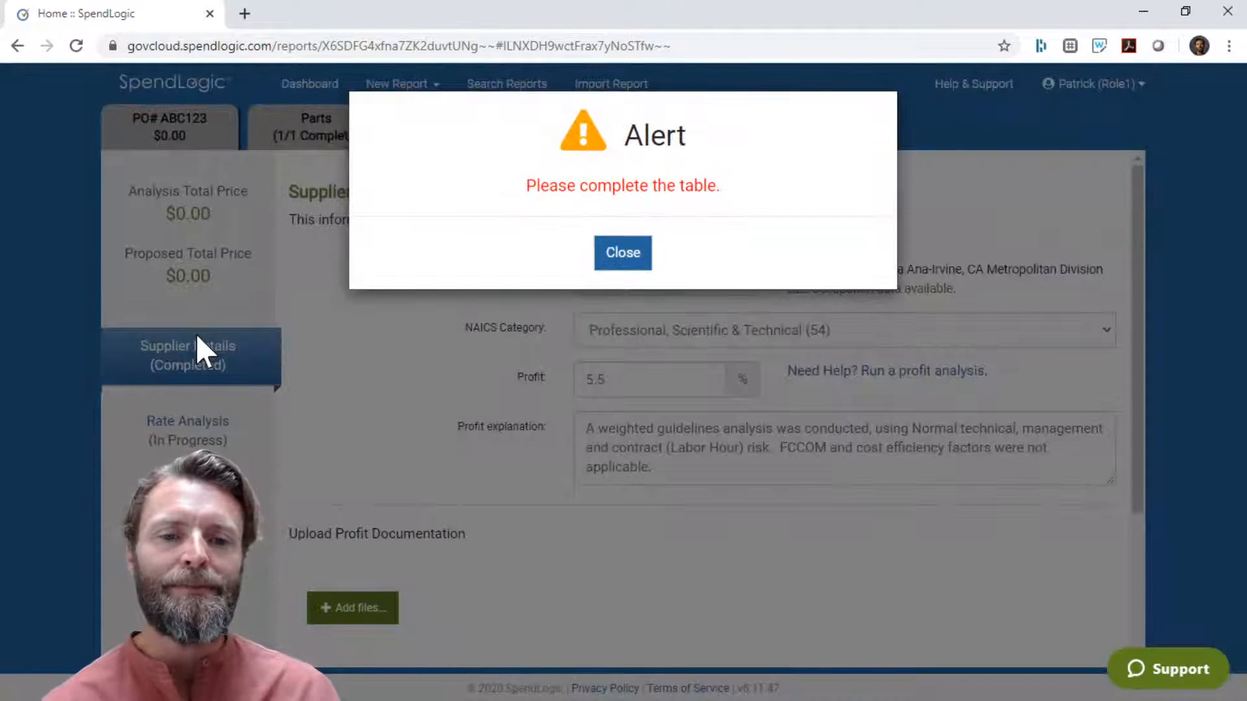
left_click(617, 258)
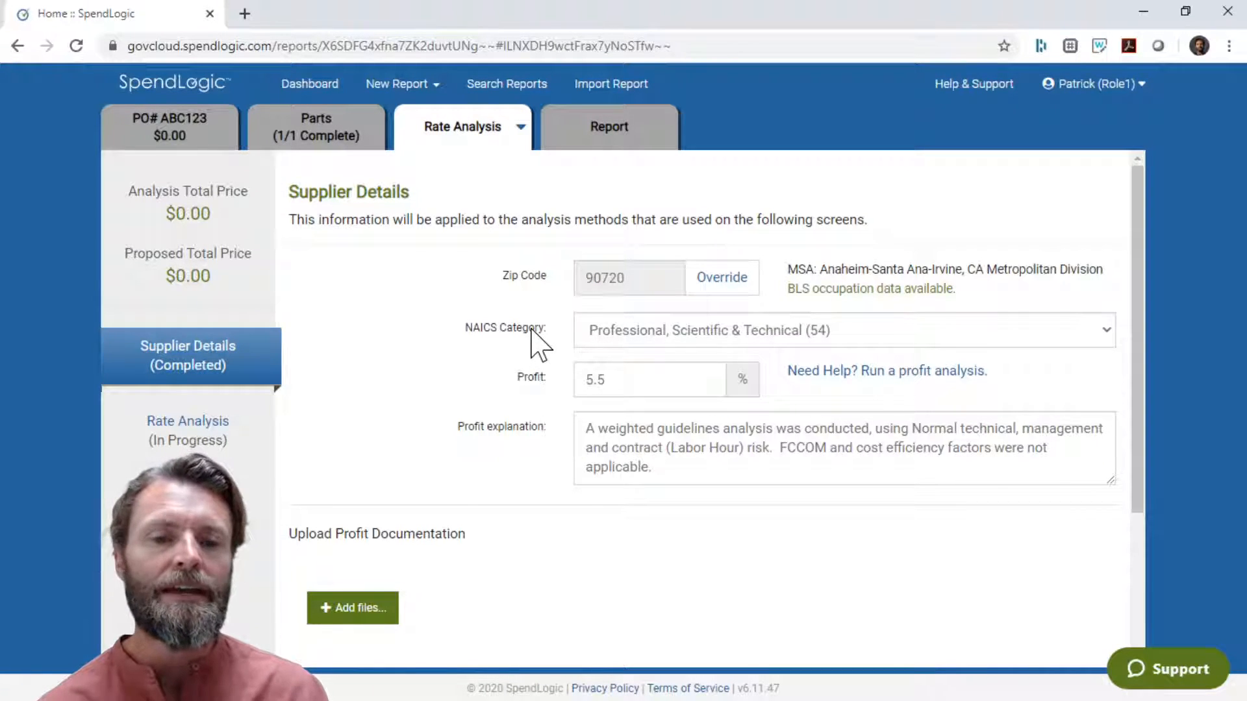
Step: Look through the NAICS category options for the supplier, with Professional, Scientific & Technical (54) selected
left_click(604, 333)
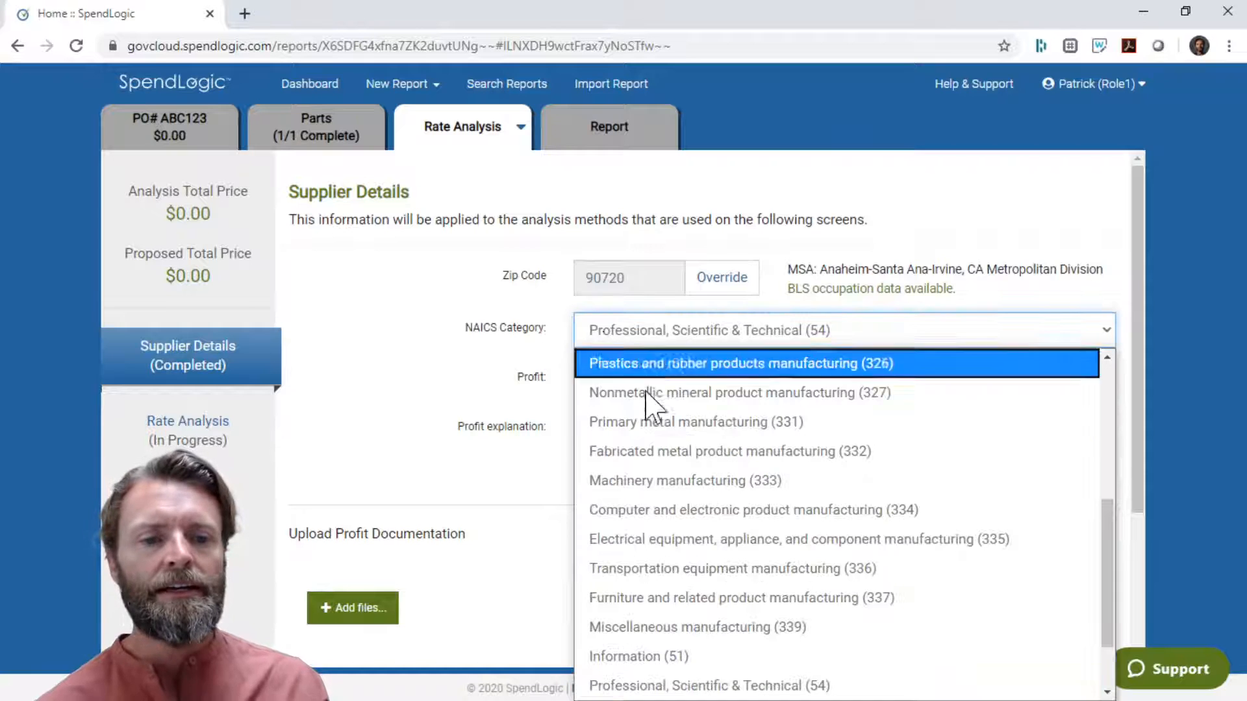
scroll(689, 452, "down", 1)
scroll(689, 452, "up", 5)
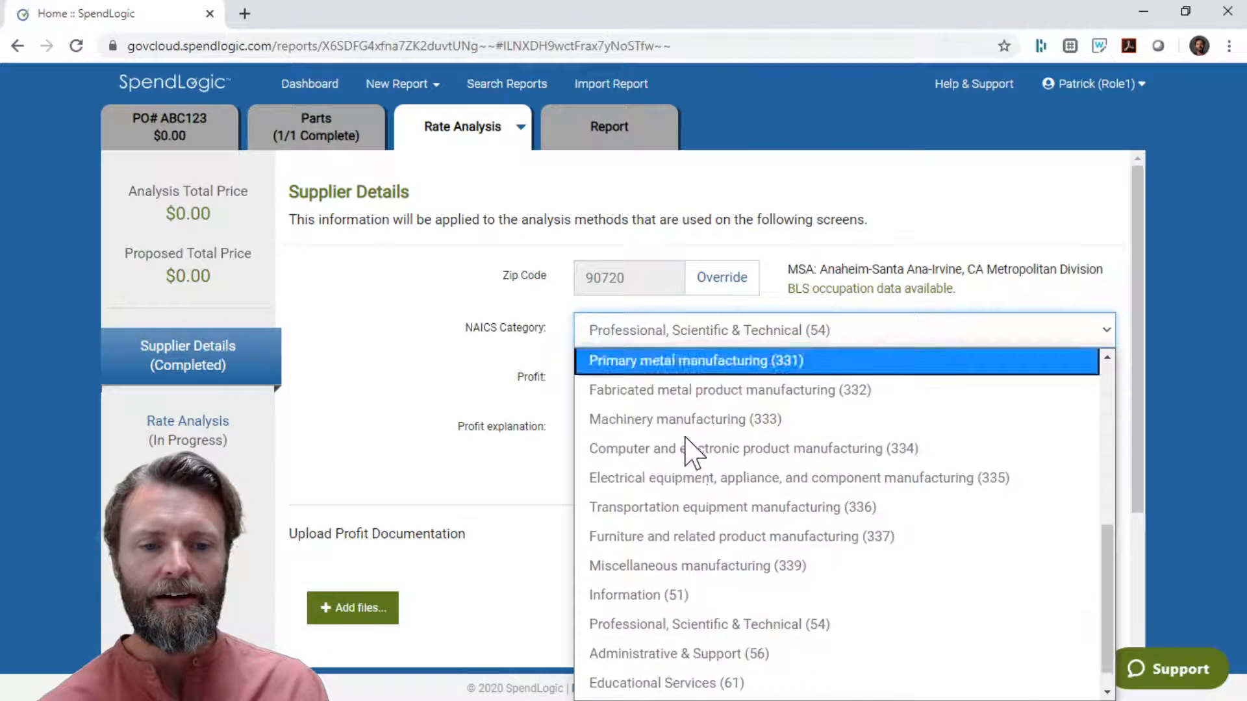
scroll(688, 453, "down", 4)
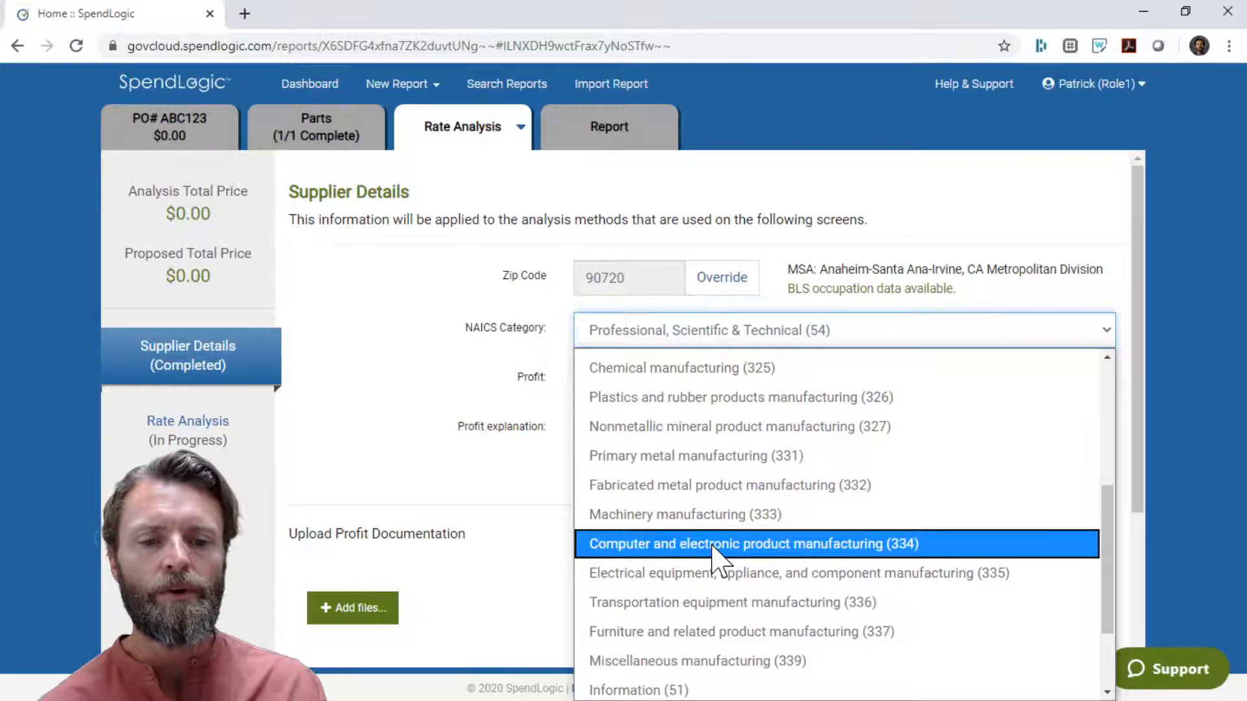
scroll(714, 557, "down", 2)
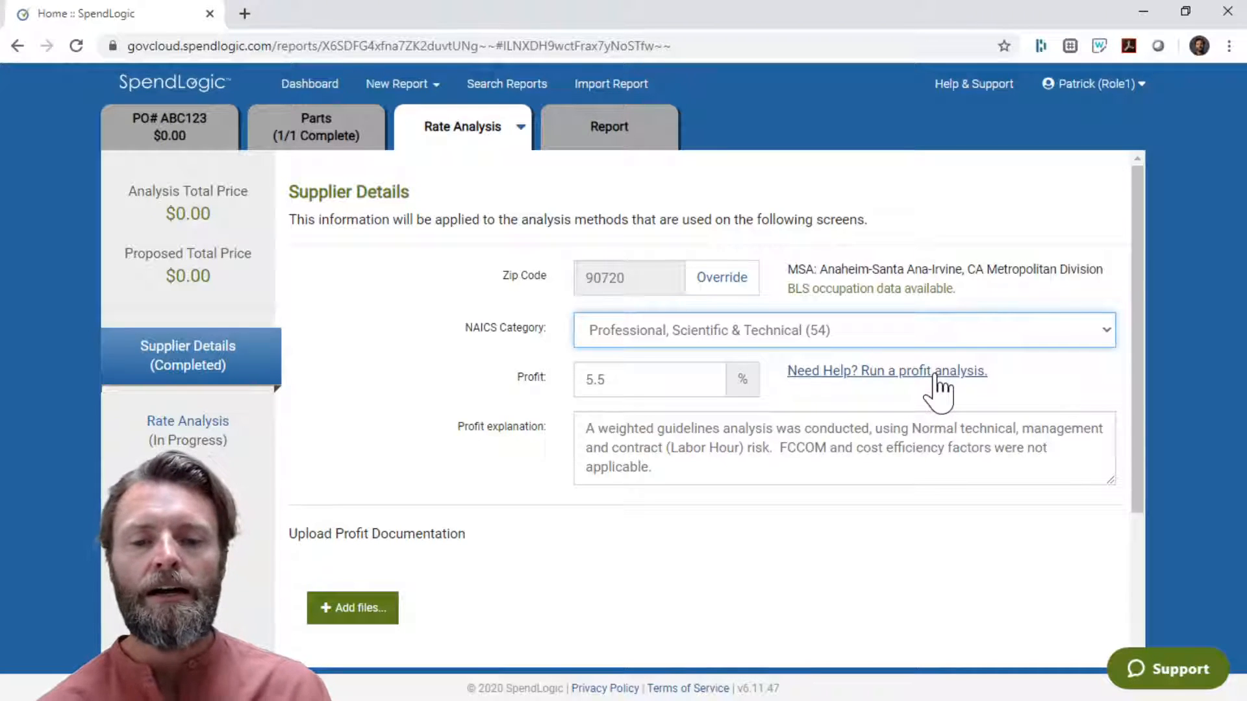
Step: Review the profit explanation and uploaded profit documentation, and continue to the rate analysis table
scroll(752, 549, "down", 2)
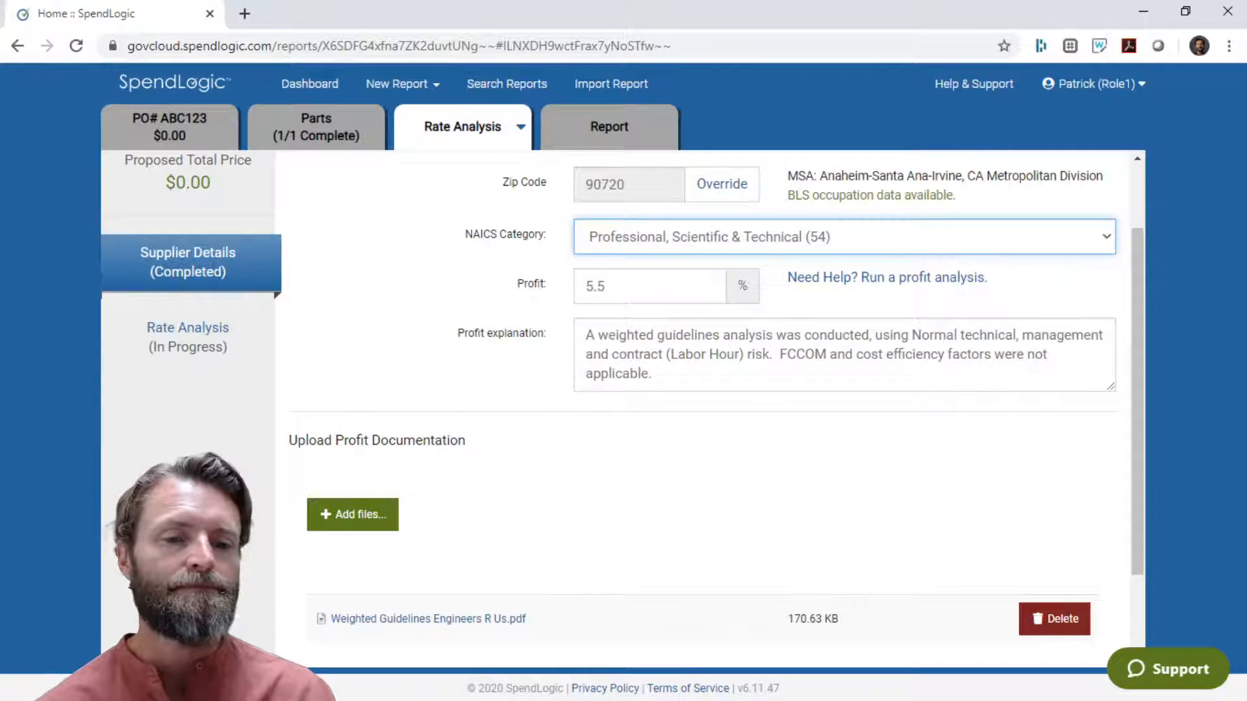
scroll(765, 431, "down", 3)
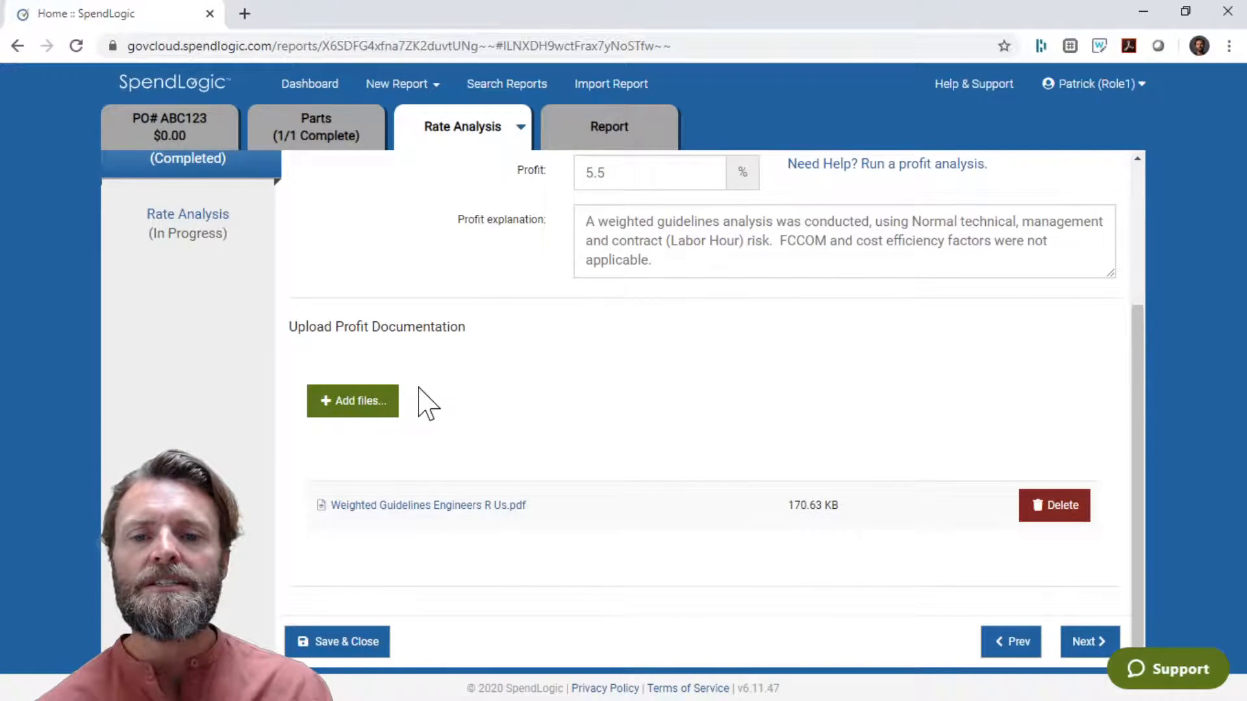
scroll(248, 314, "up", 1)
scroll(255, 331, "up", 1)
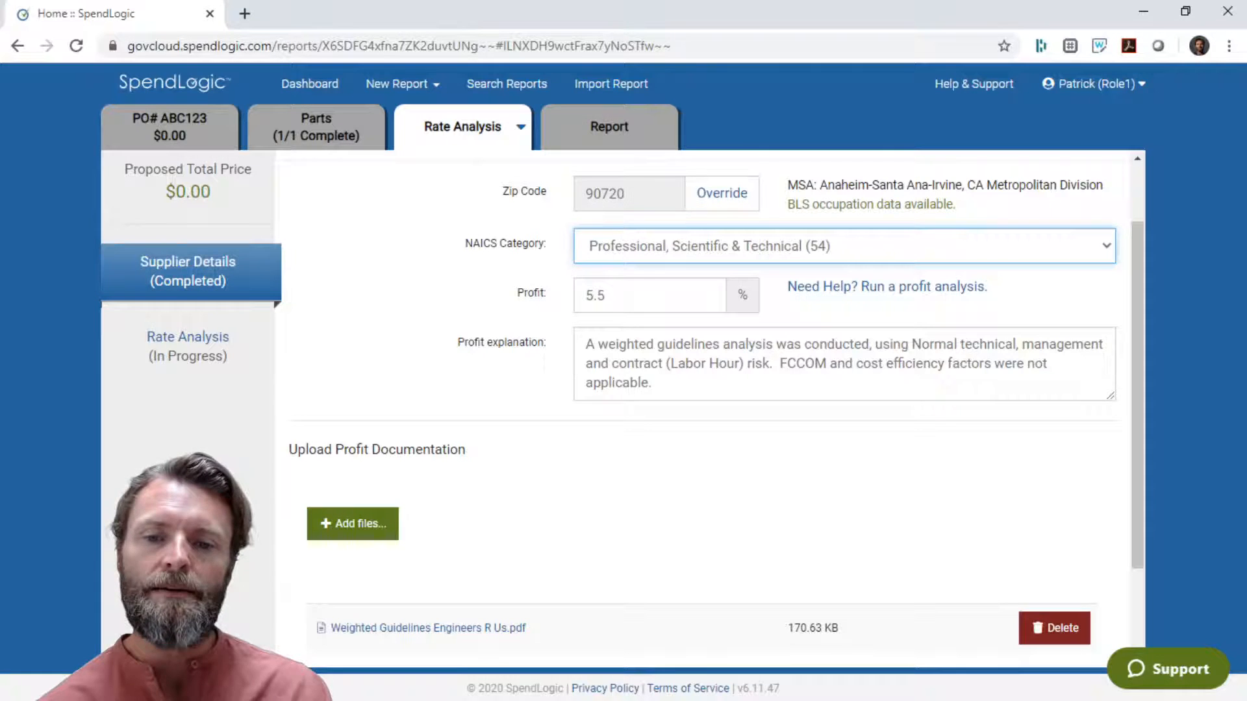
scroll(601, 510, "down", 2)
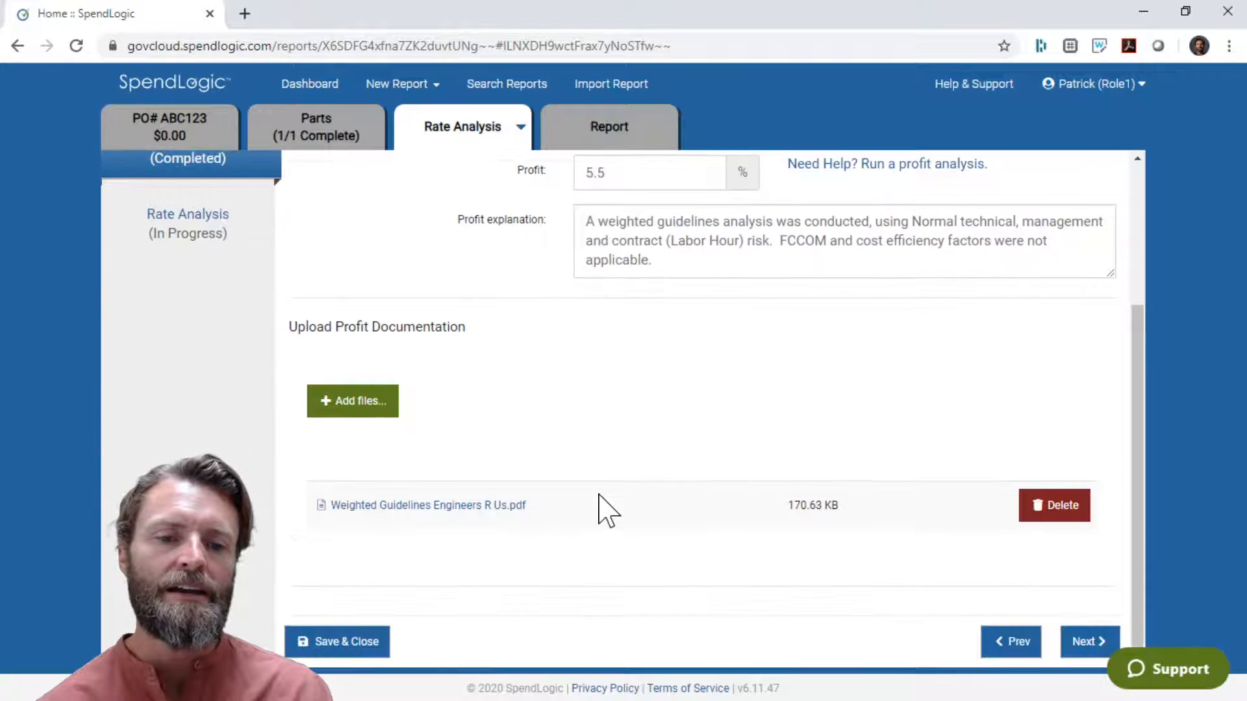
left_click(1080, 642)
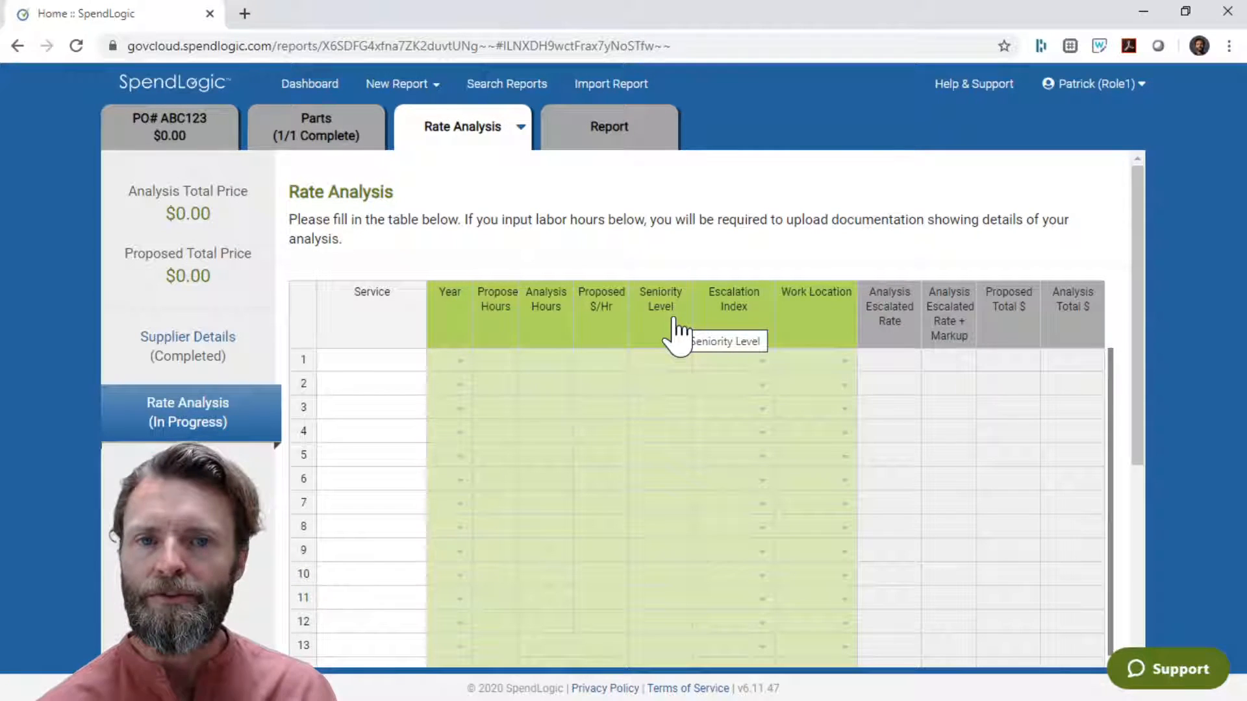
Step: Start a new service in row 1 with employee title Lead Engineer, 20 years of related experience and a Bachelor's Degree
left_click(390, 363)
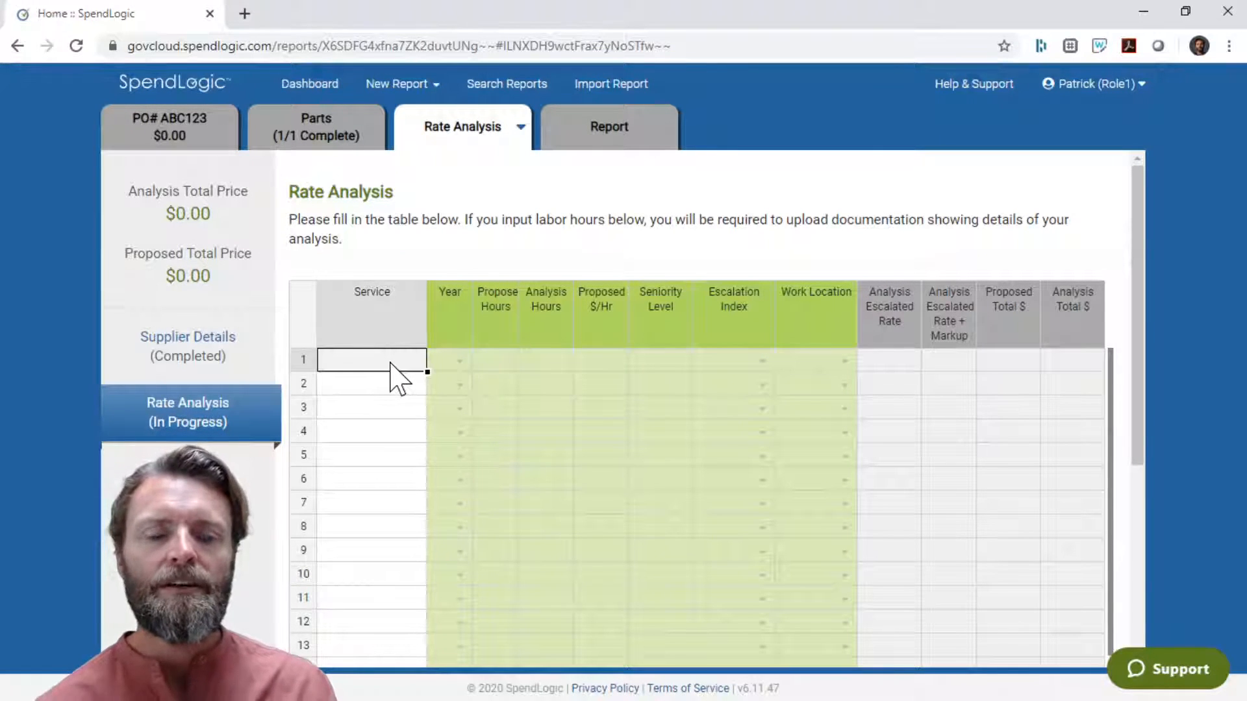
double_click(391, 363)
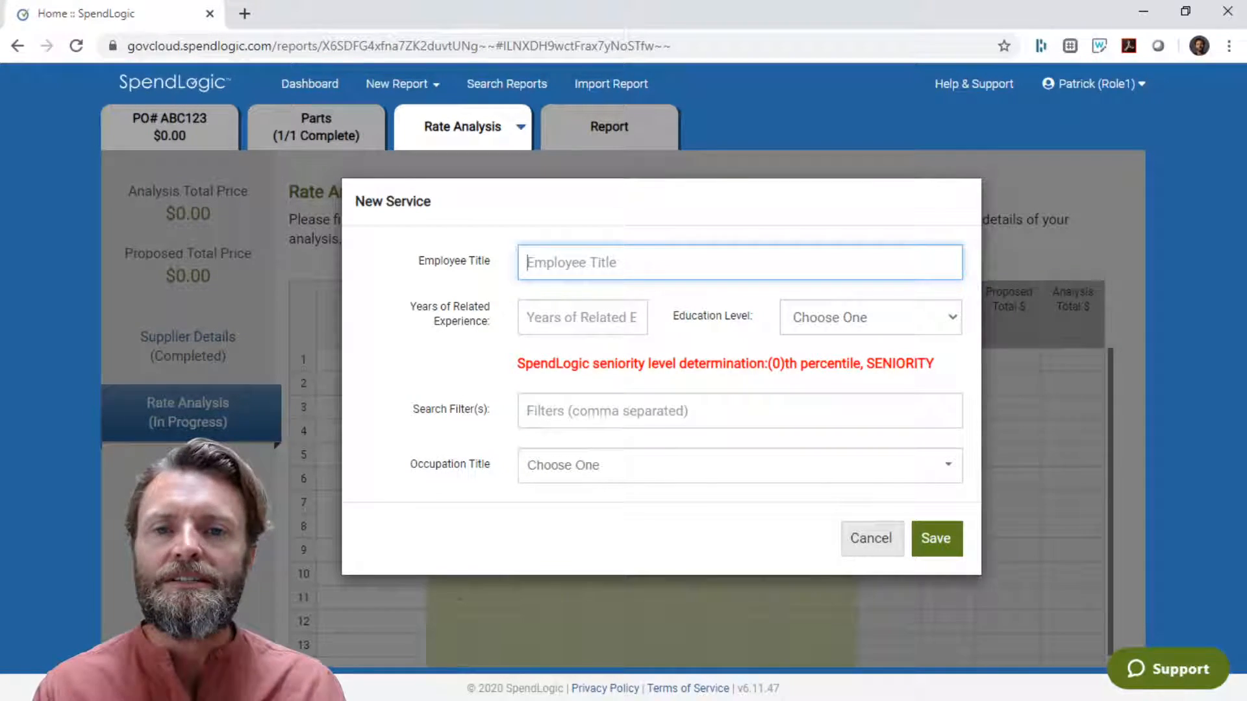
type("Lead ")
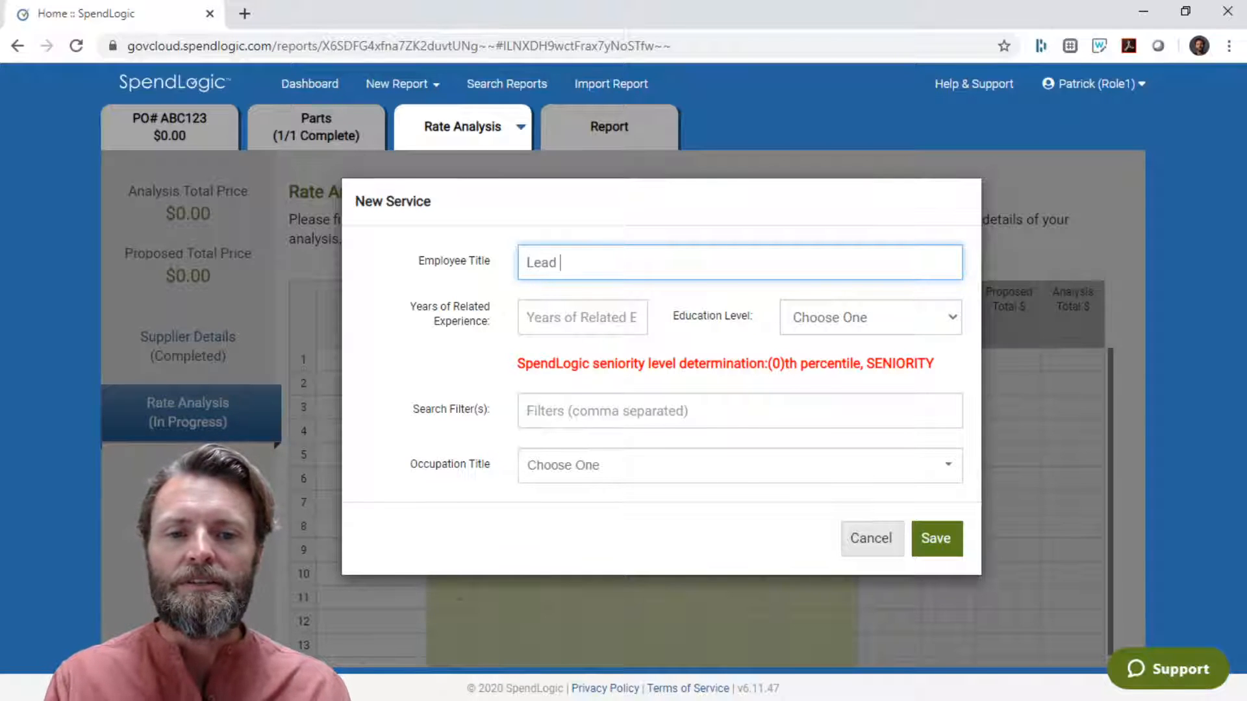
type("Engineer")
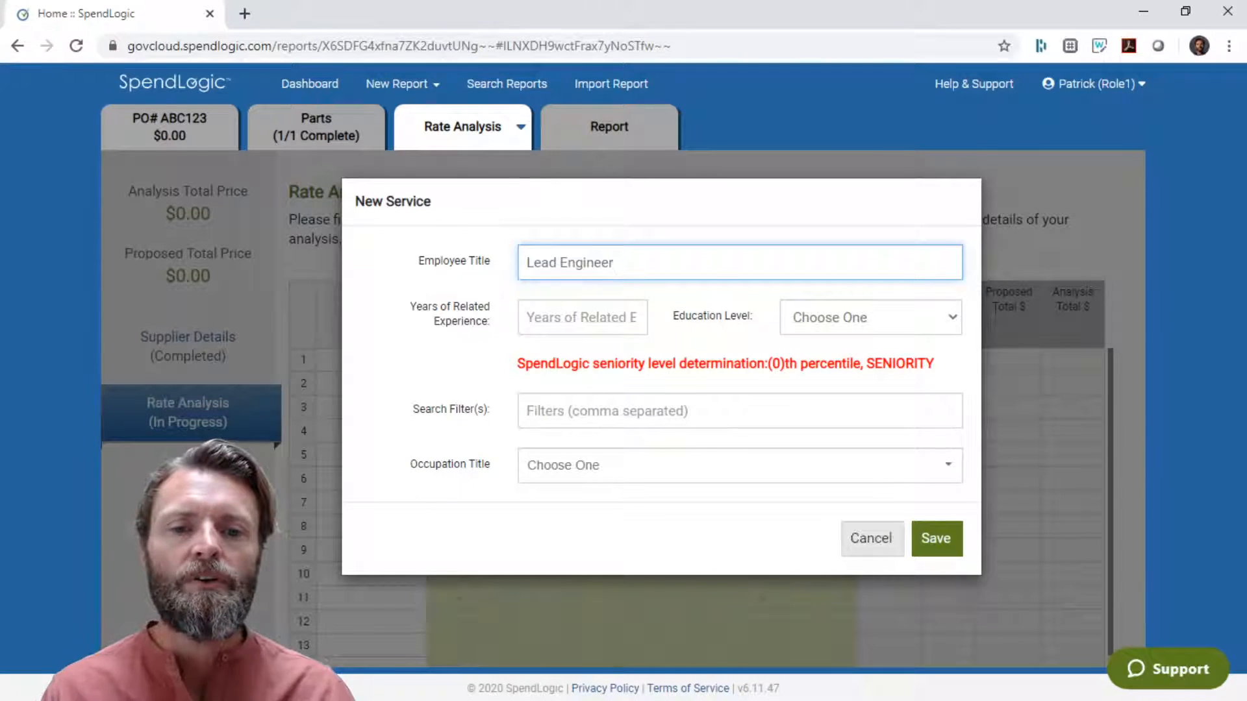
key("Tab")
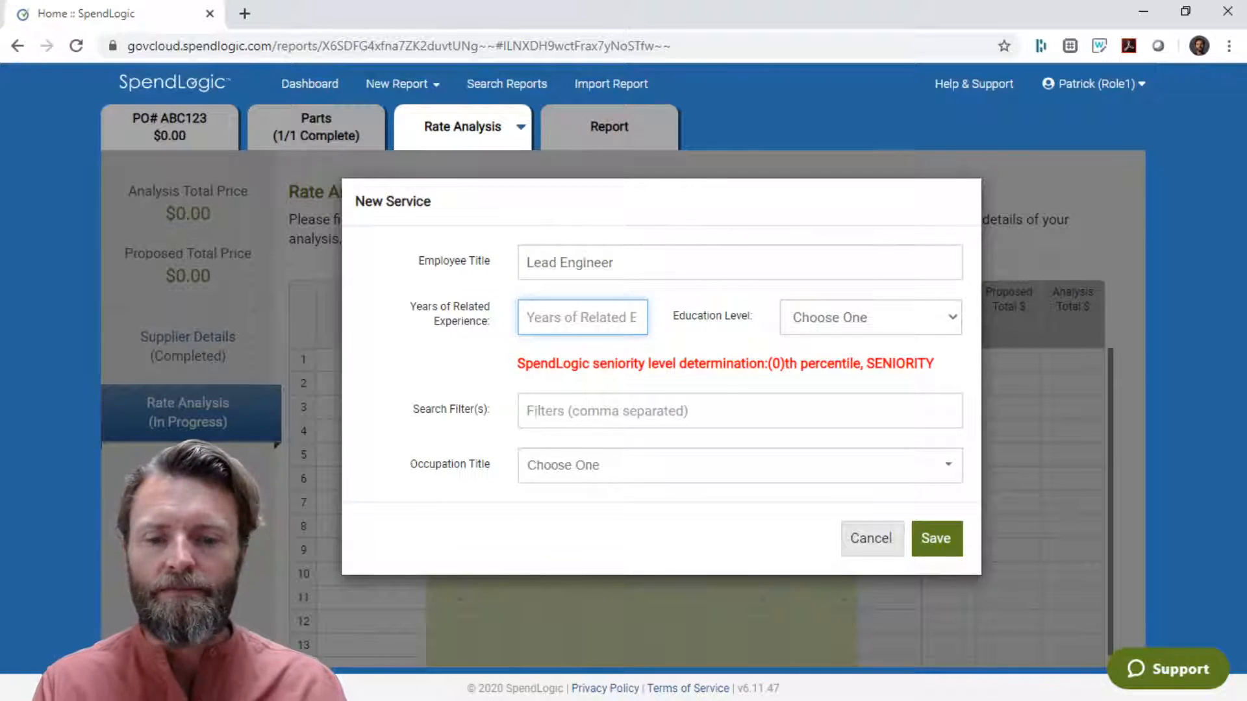
type("20")
key("Tab")
key("b")
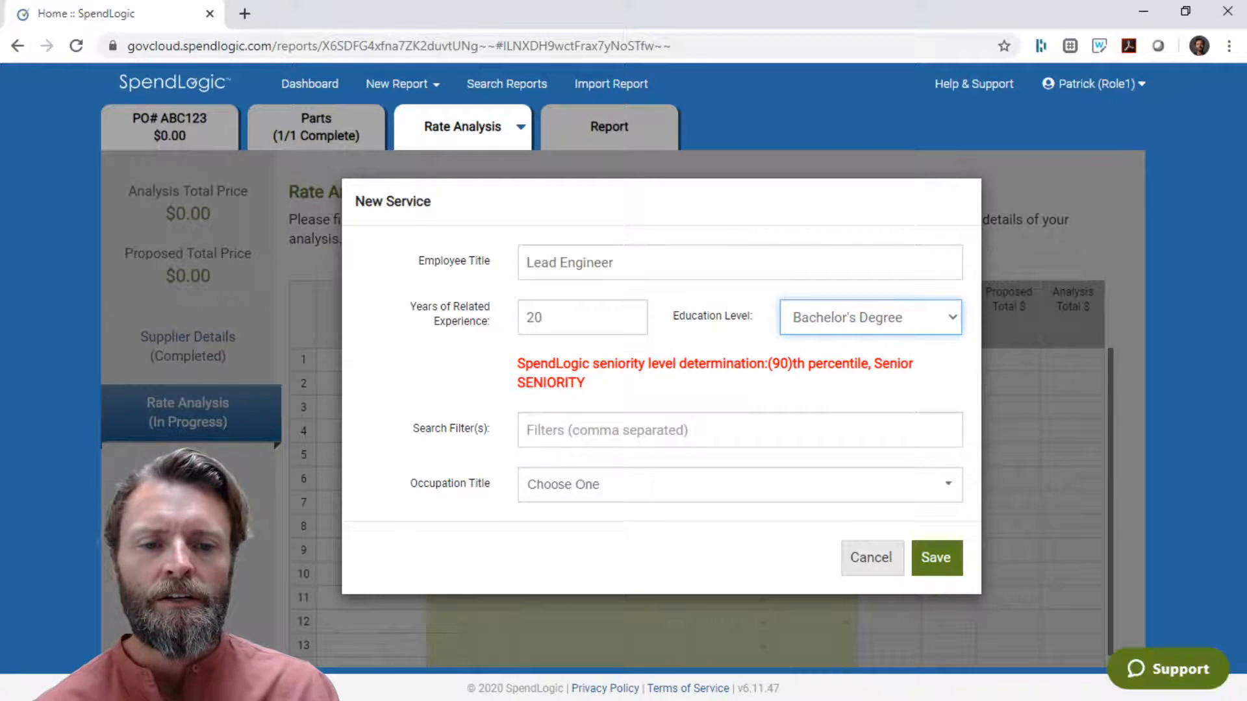
left_click(702, 429)
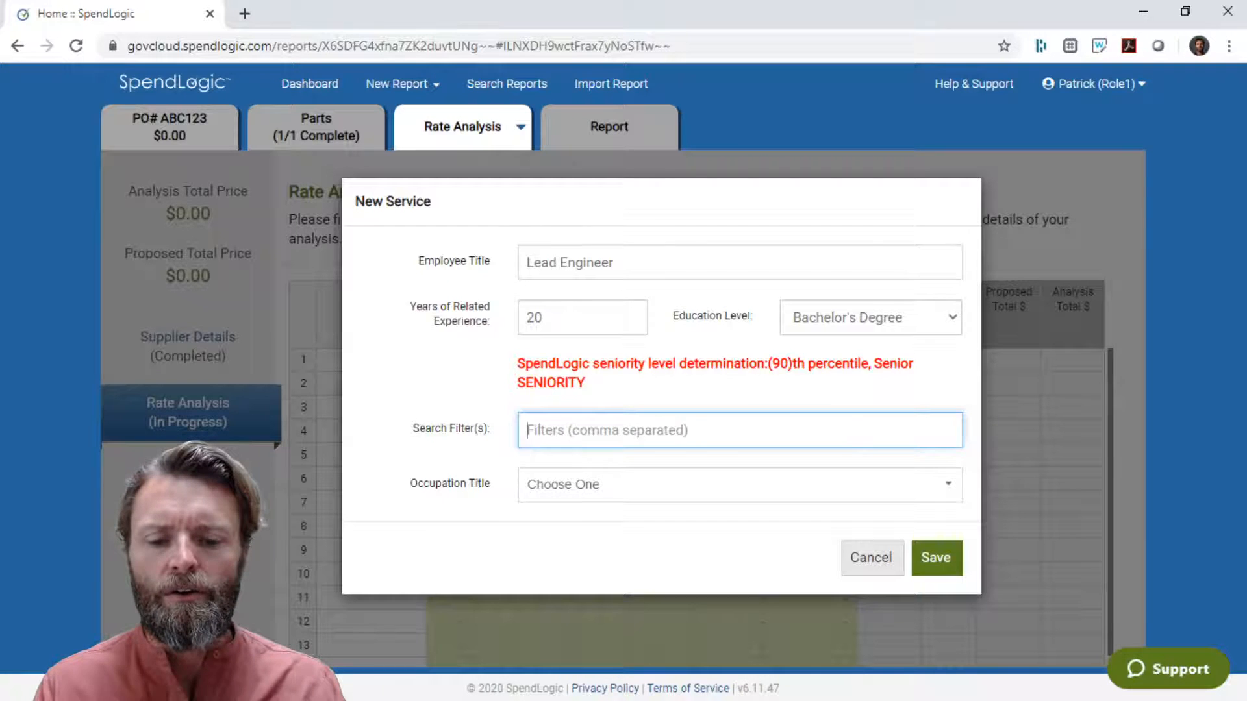
type("Software")
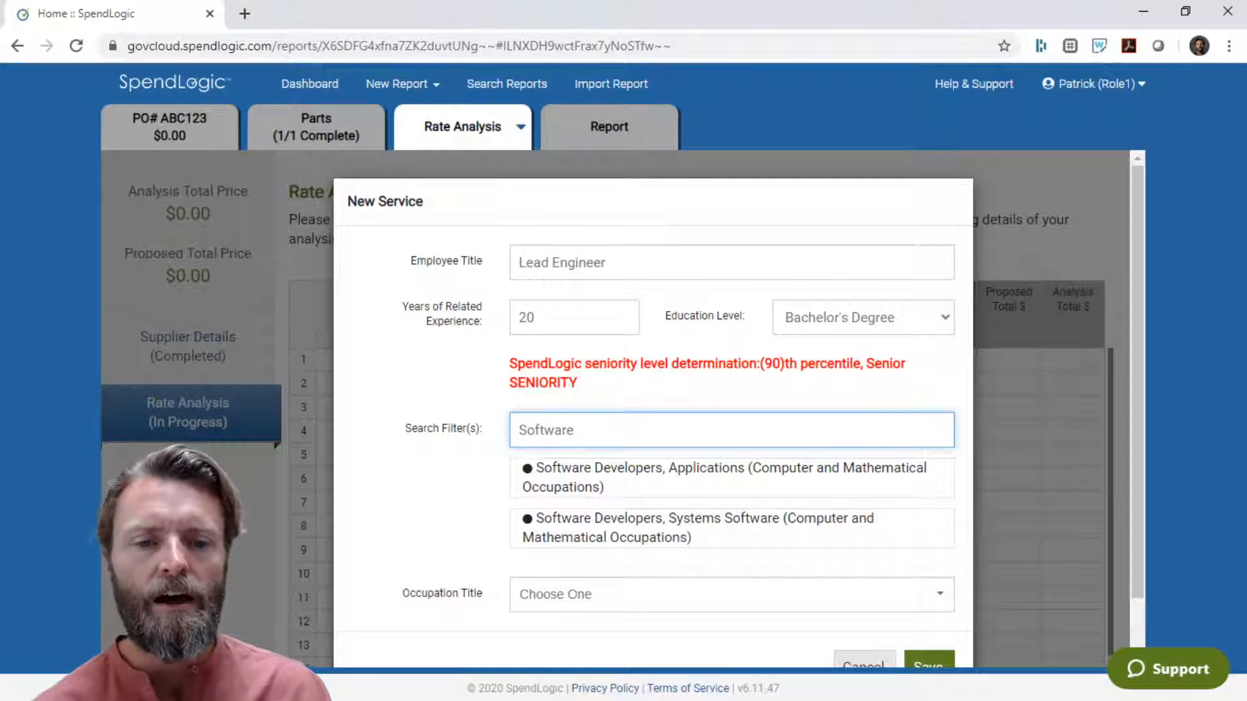
key("ctrl+a")
key("BackSpace")
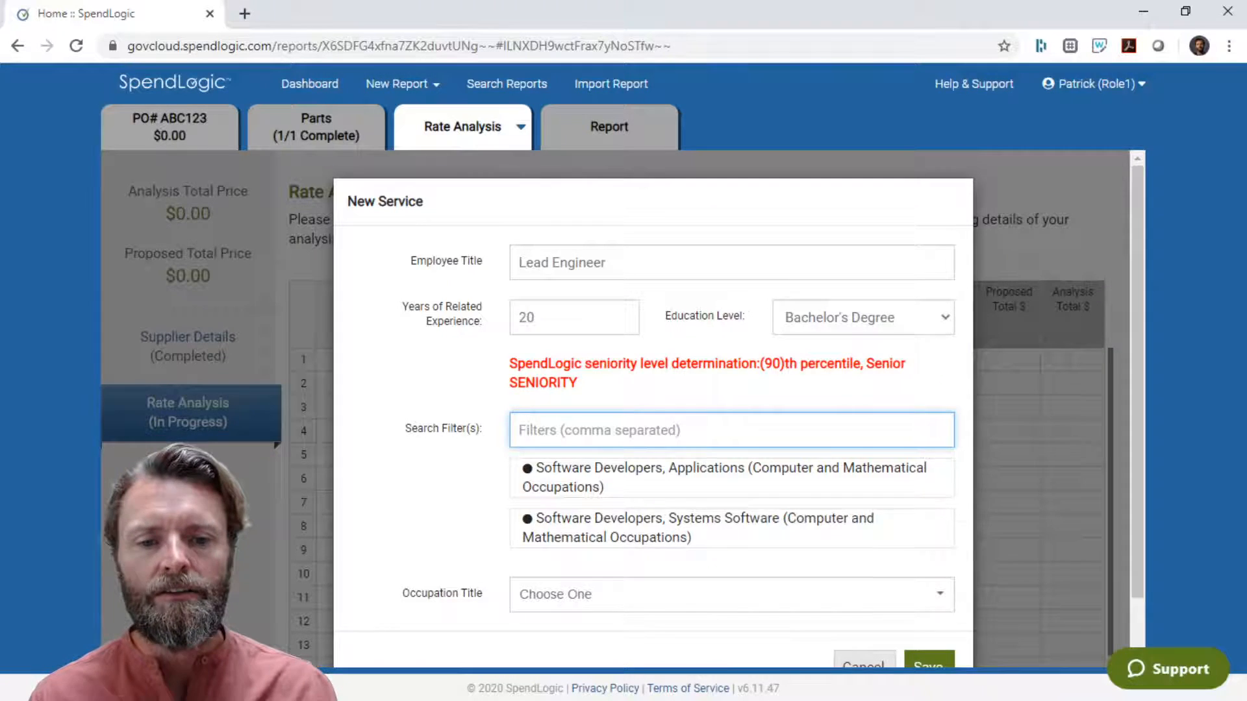
left_click(654, 497)
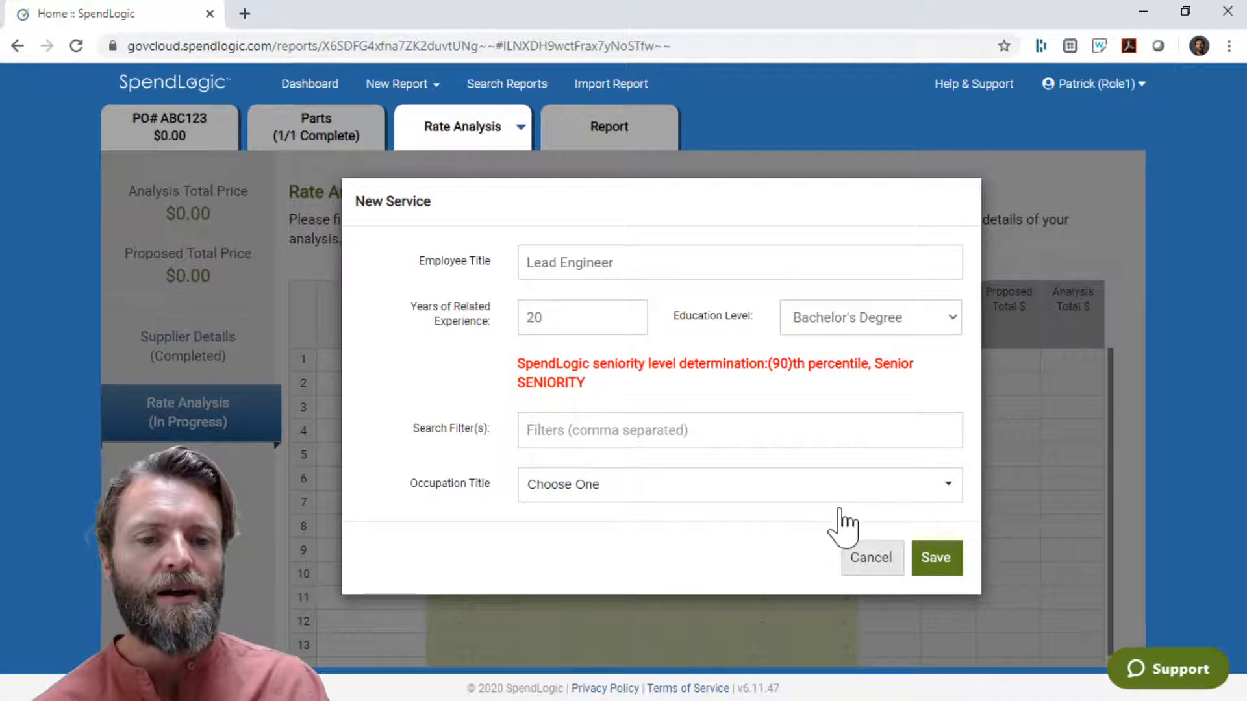
Step: Browse the full list of occupation titles from beginning to end and close it without choosing one
left_click(947, 502)
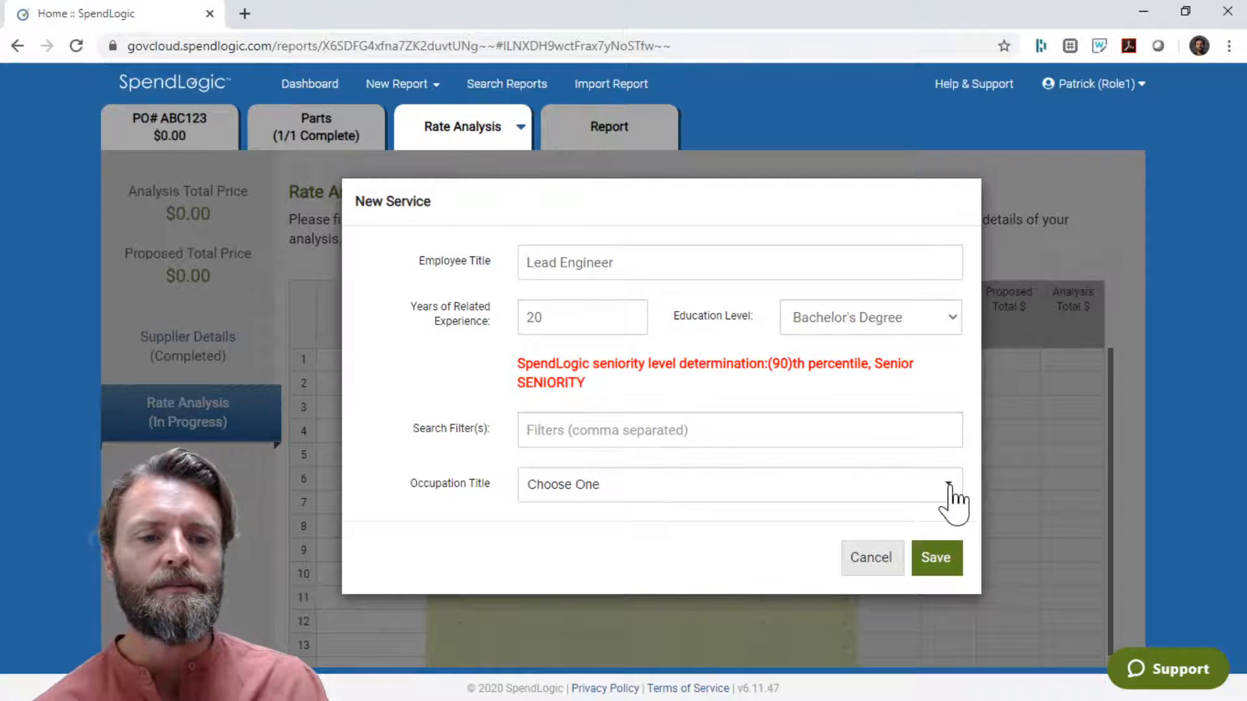
left_click(949, 492)
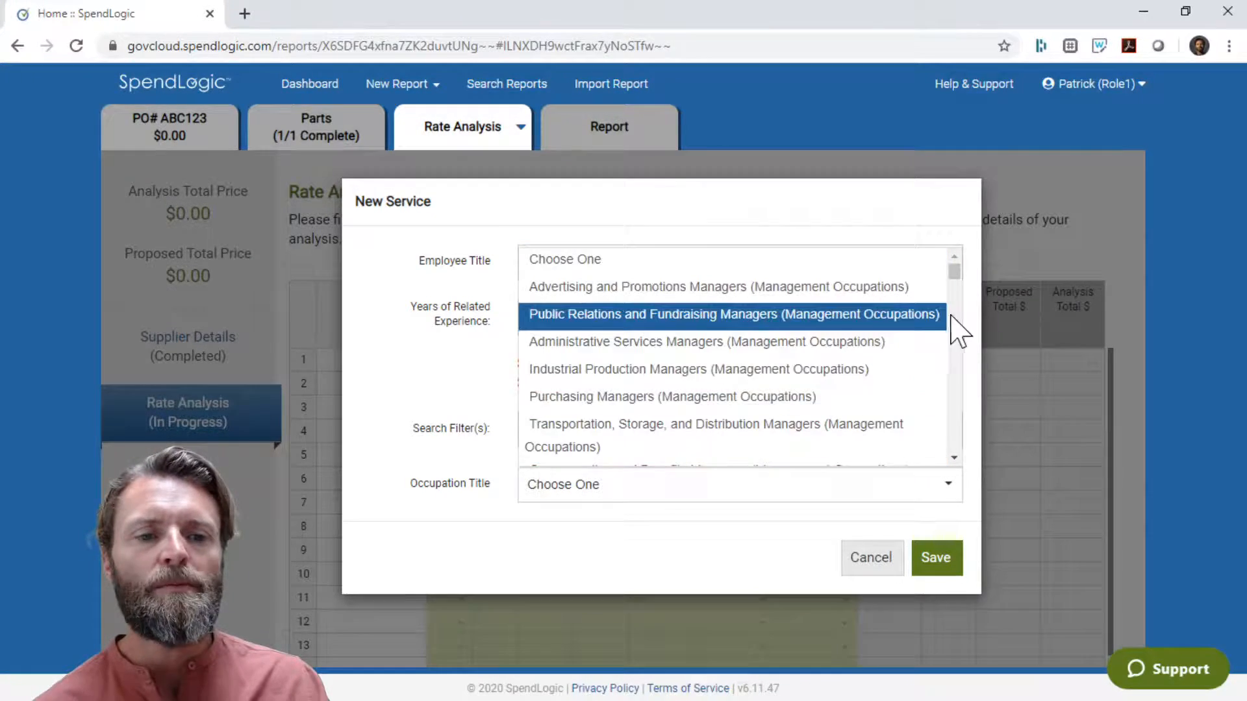
left_click_drag(953, 272, 956, 444)
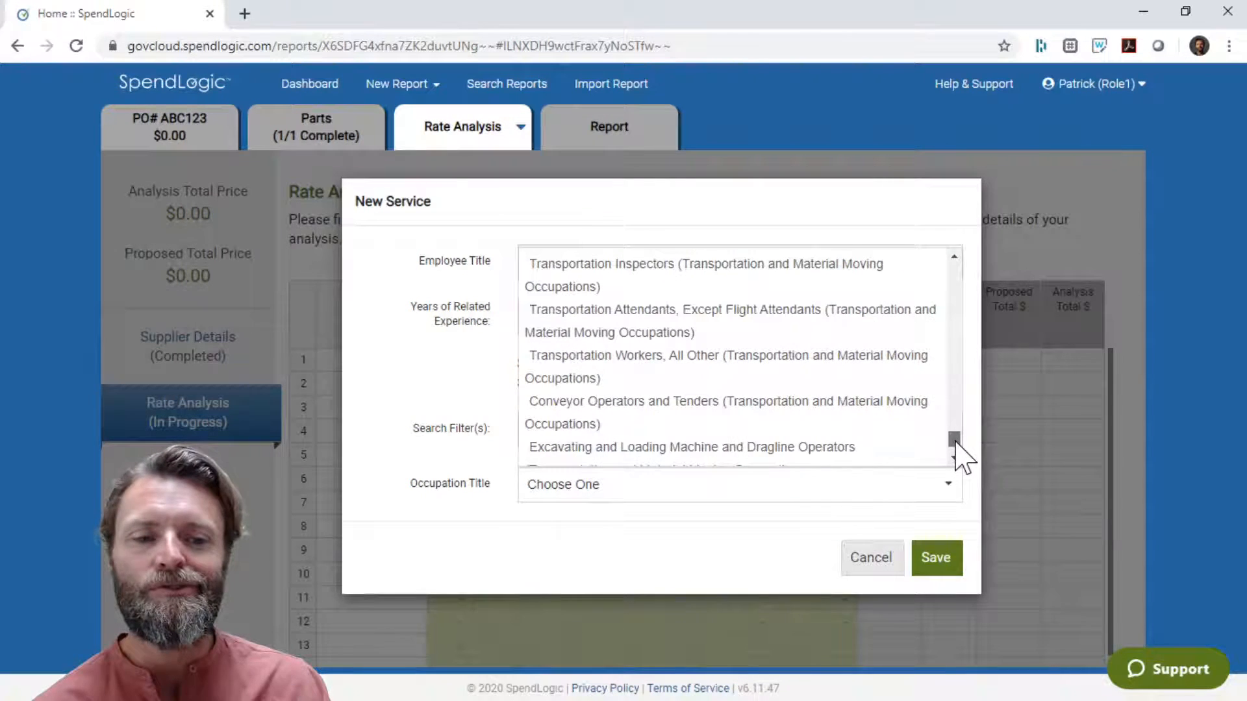
left_click(950, 484)
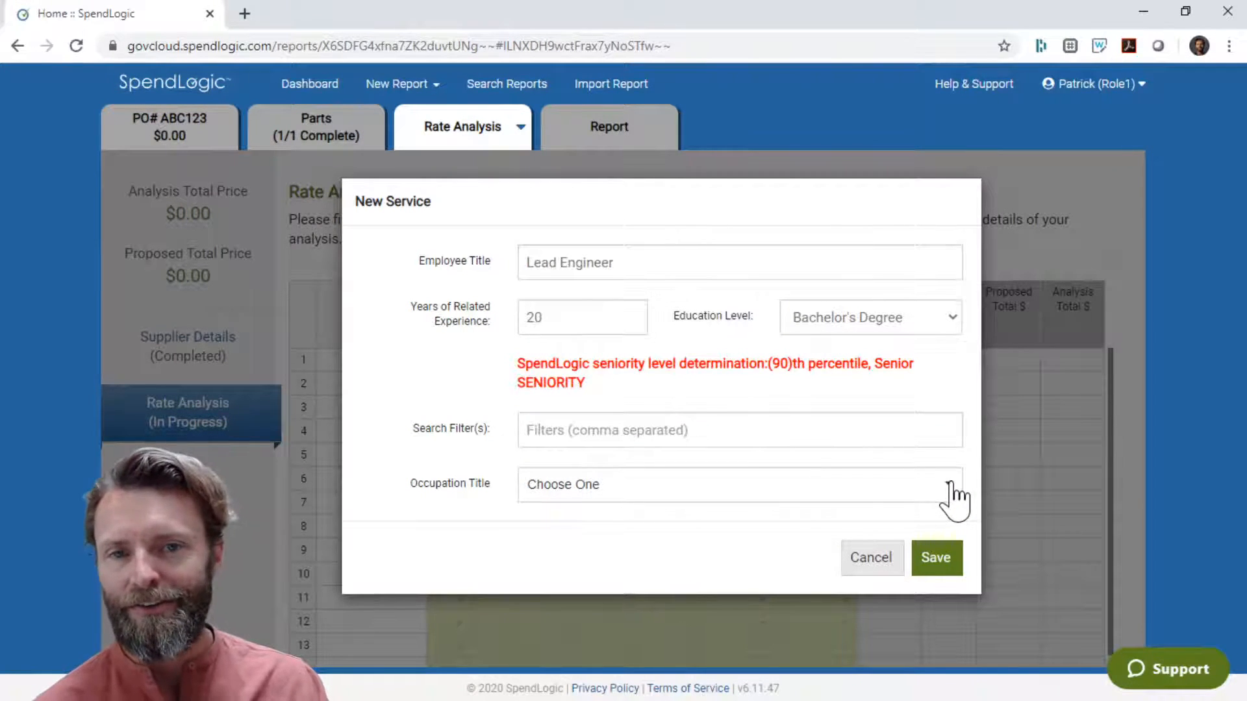
Step: Filter the occupations by Software and choose Software Developers, Applications (Computer and Mathematical Occupations) as the occupation title
left_click(806, 430)
type("S")
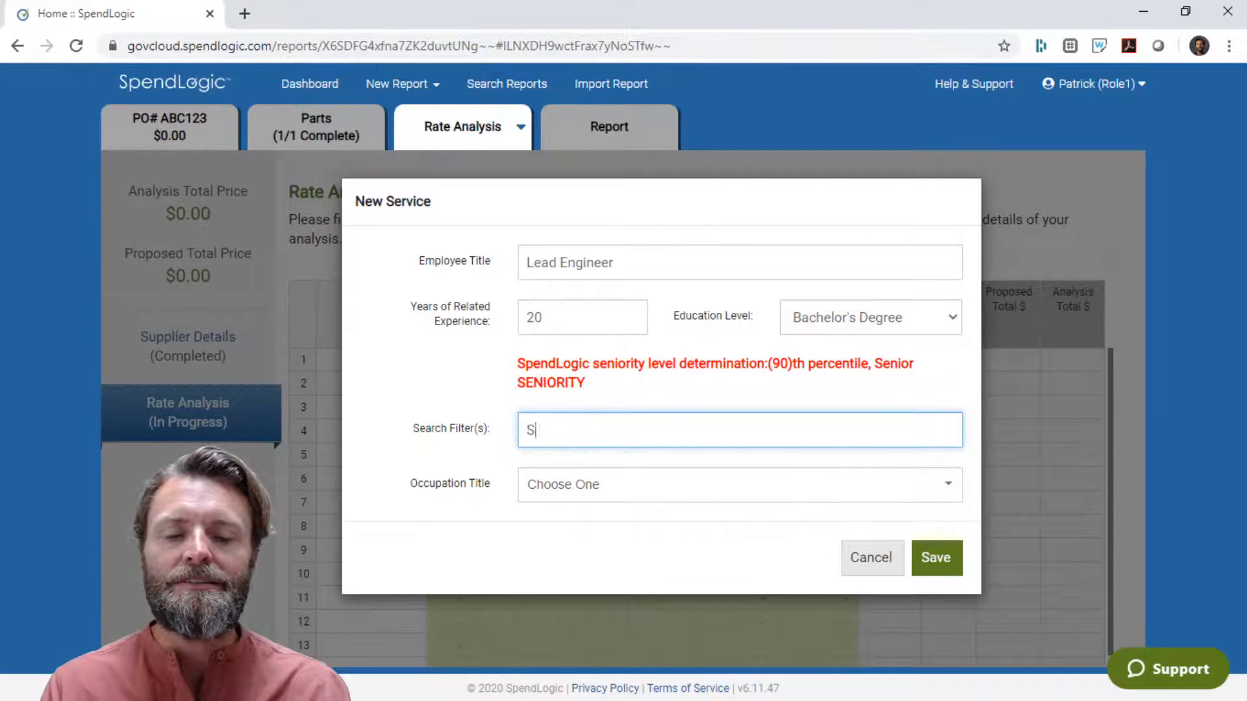
type("oftware")
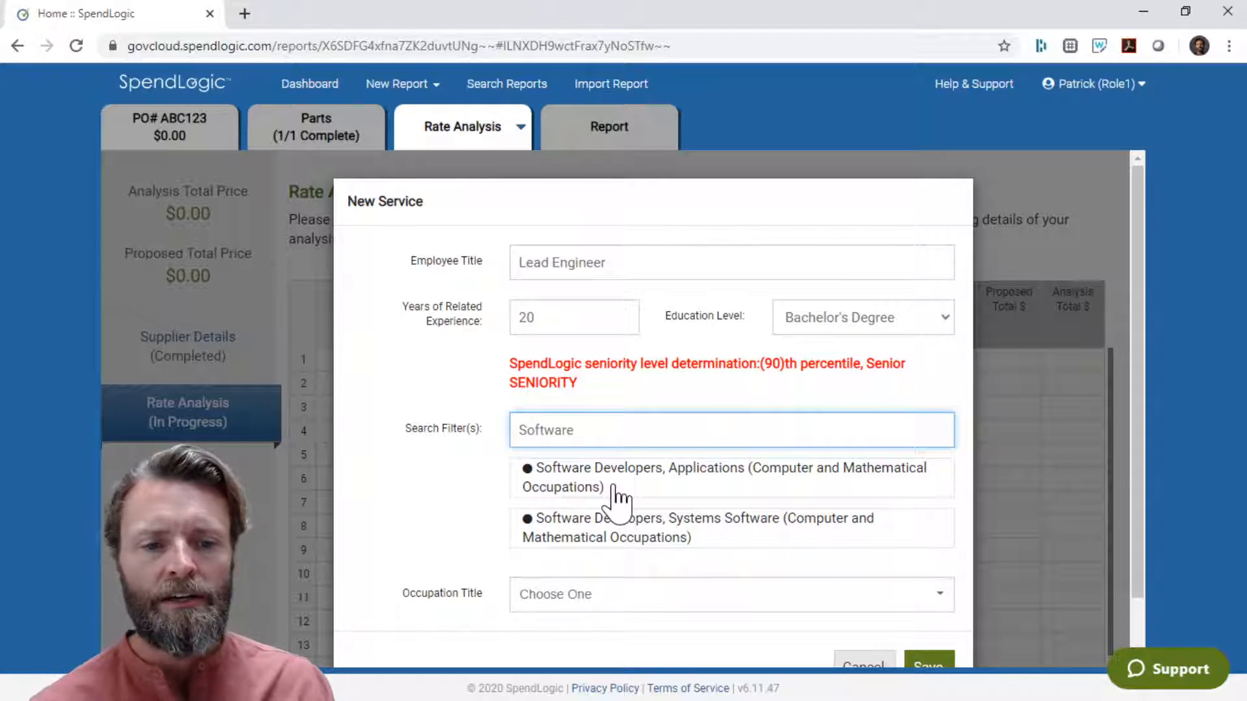
left_click(615, 487)
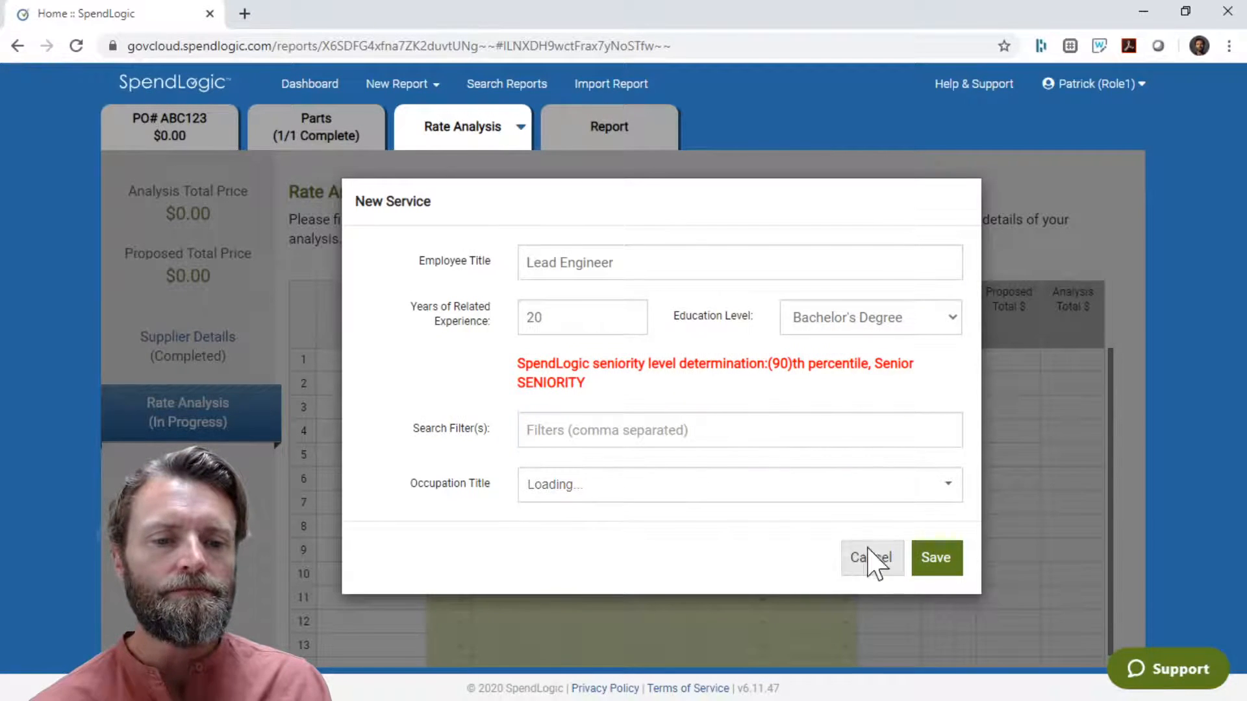
Step: Save the new Lead Engineer service and set its year to 2020 in row 1
left_click(933, 562)
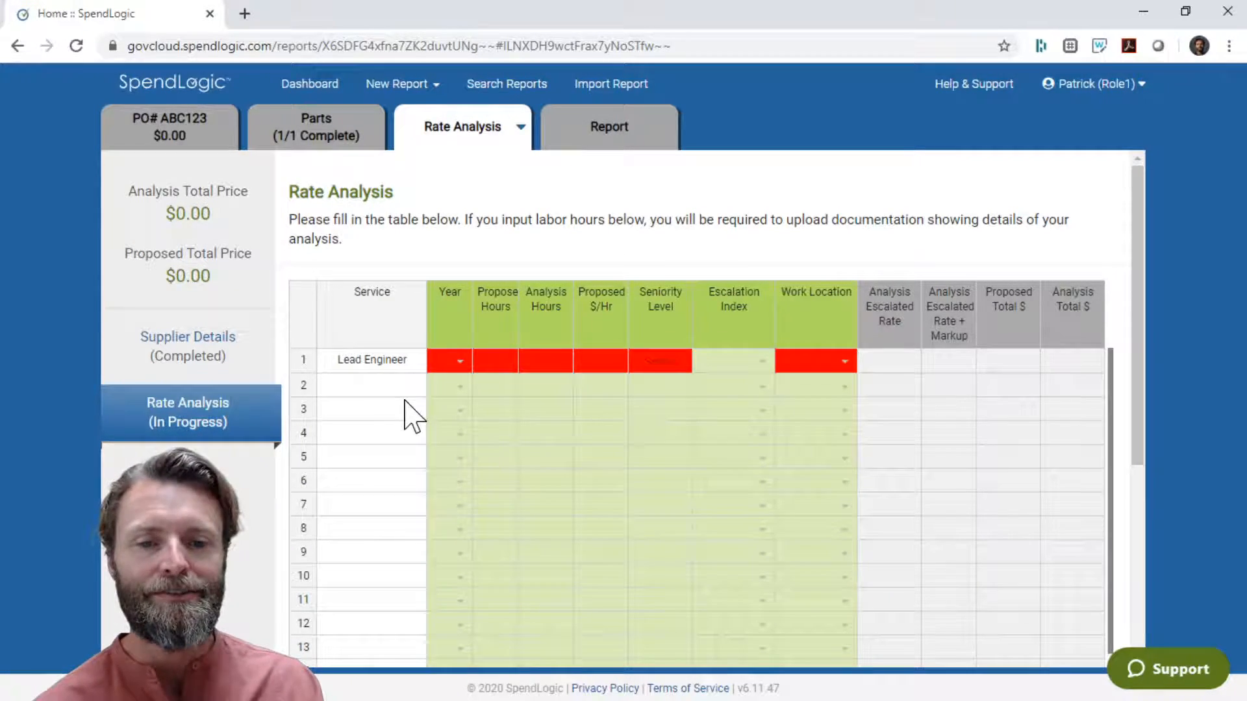
left_click(454, 364)
left_click(453, 364)
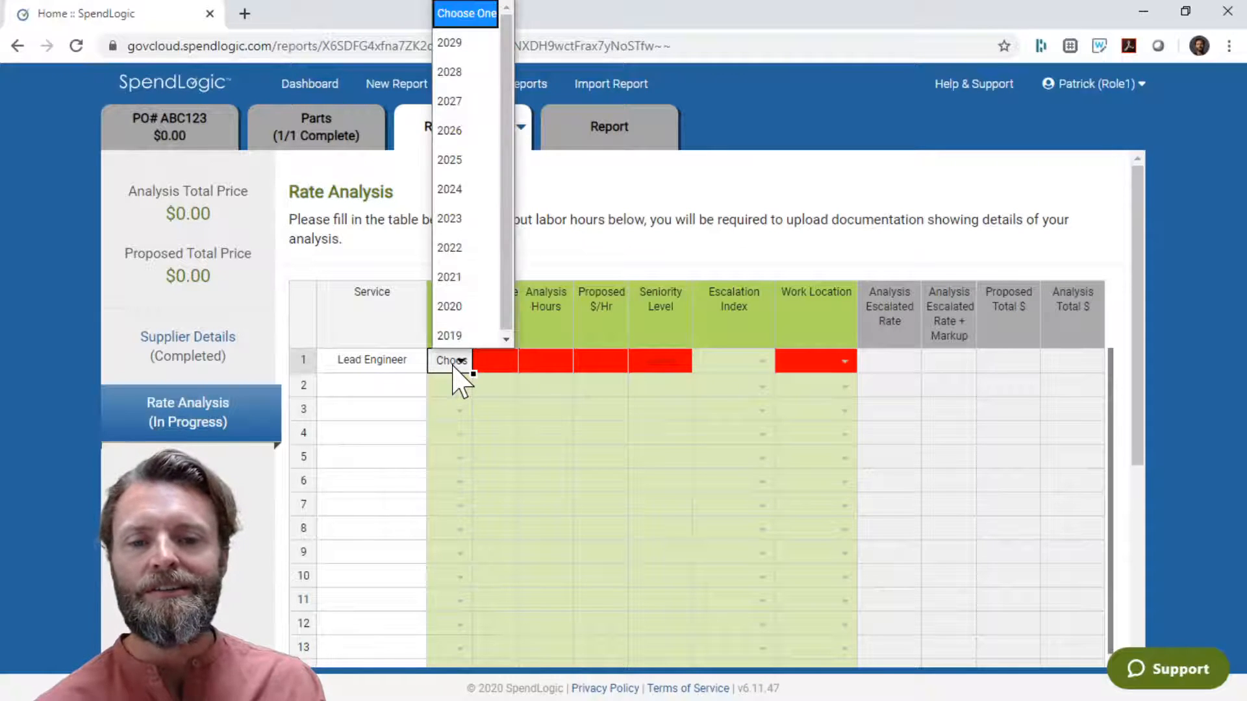
left_click(457, 303)
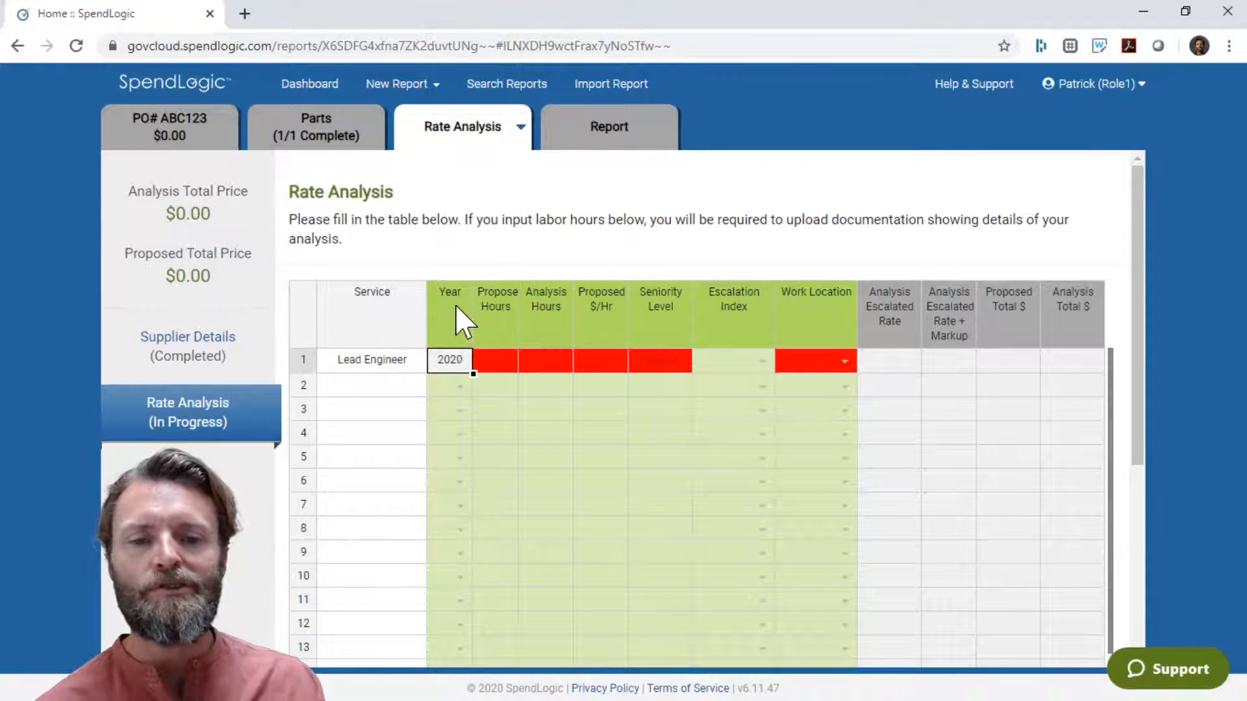
Step: Enter 1 proposed hour, 1 analysis hour and a proposed rate of $240 per hour for the Lead Engineer in row 1
left_click(498, 362)
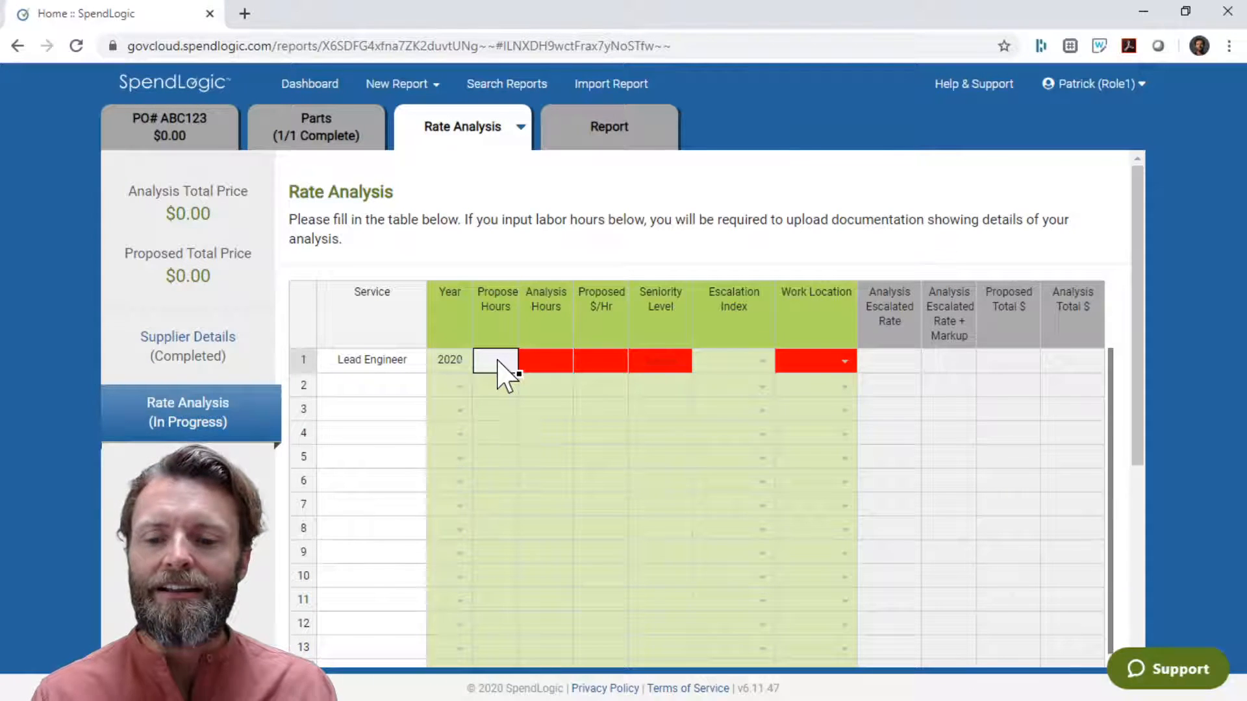
type("1")
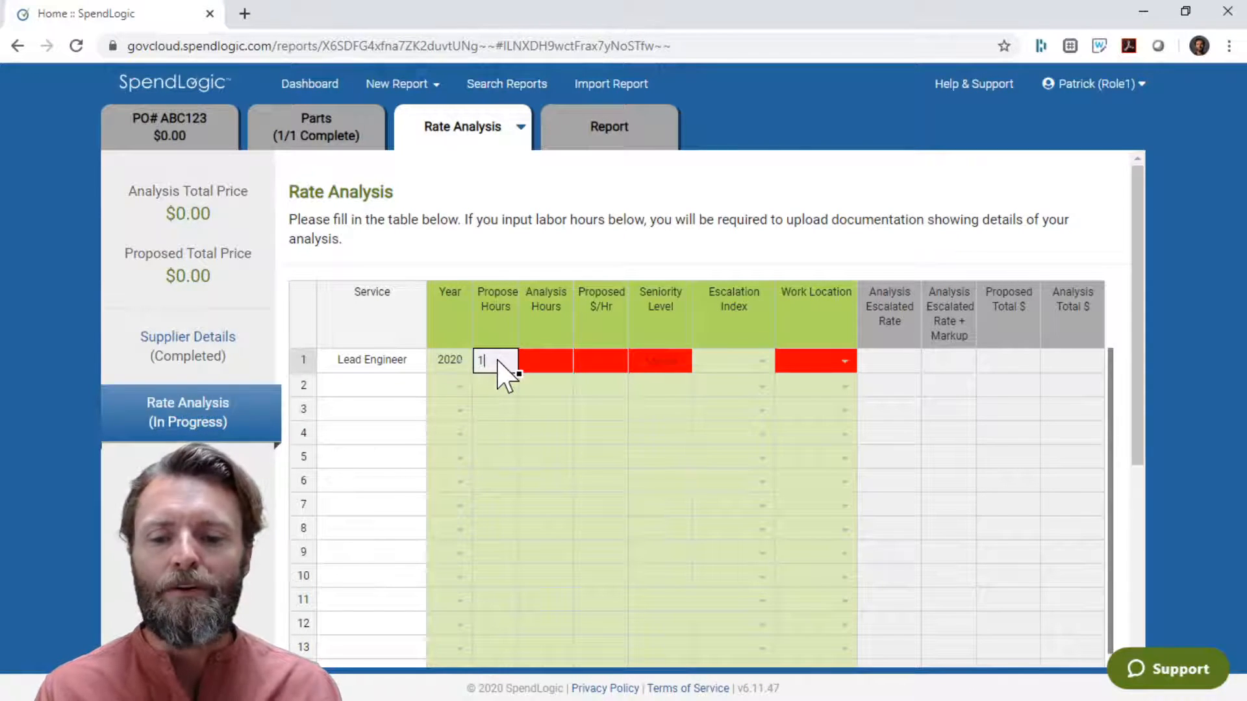
key("Tab")
type("1")
key("Tab")
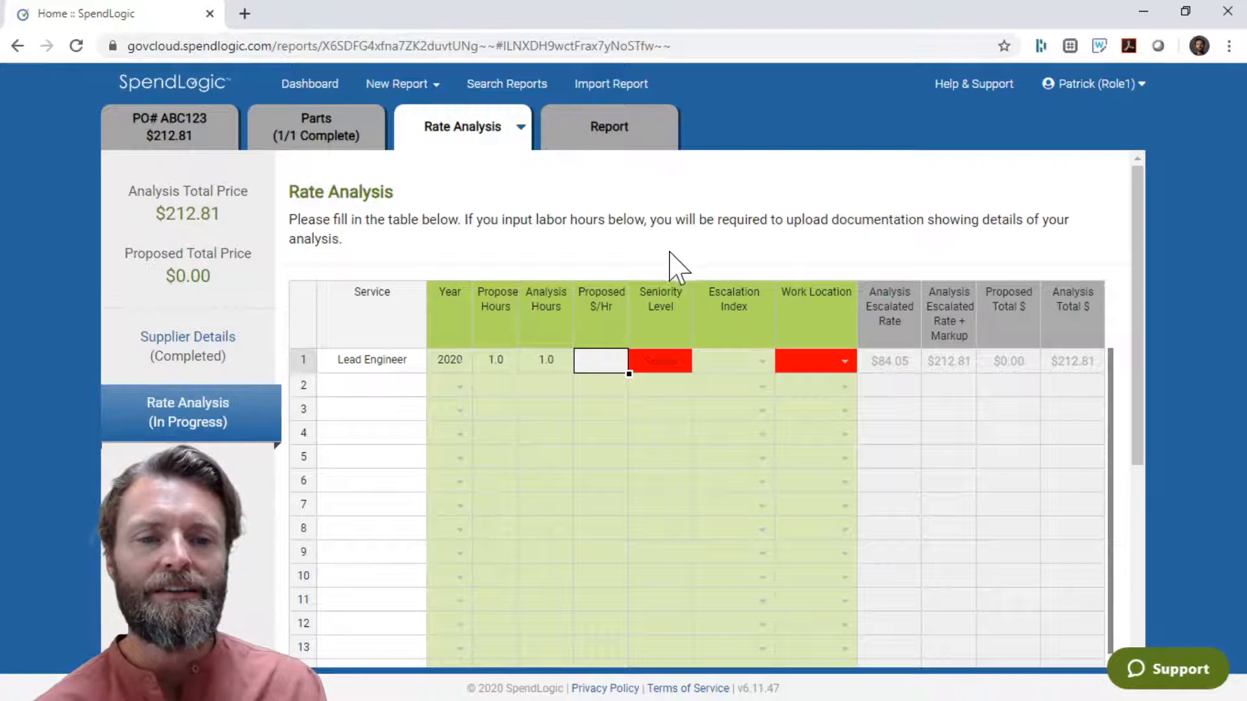
scroll(818, 359, "down", 3)
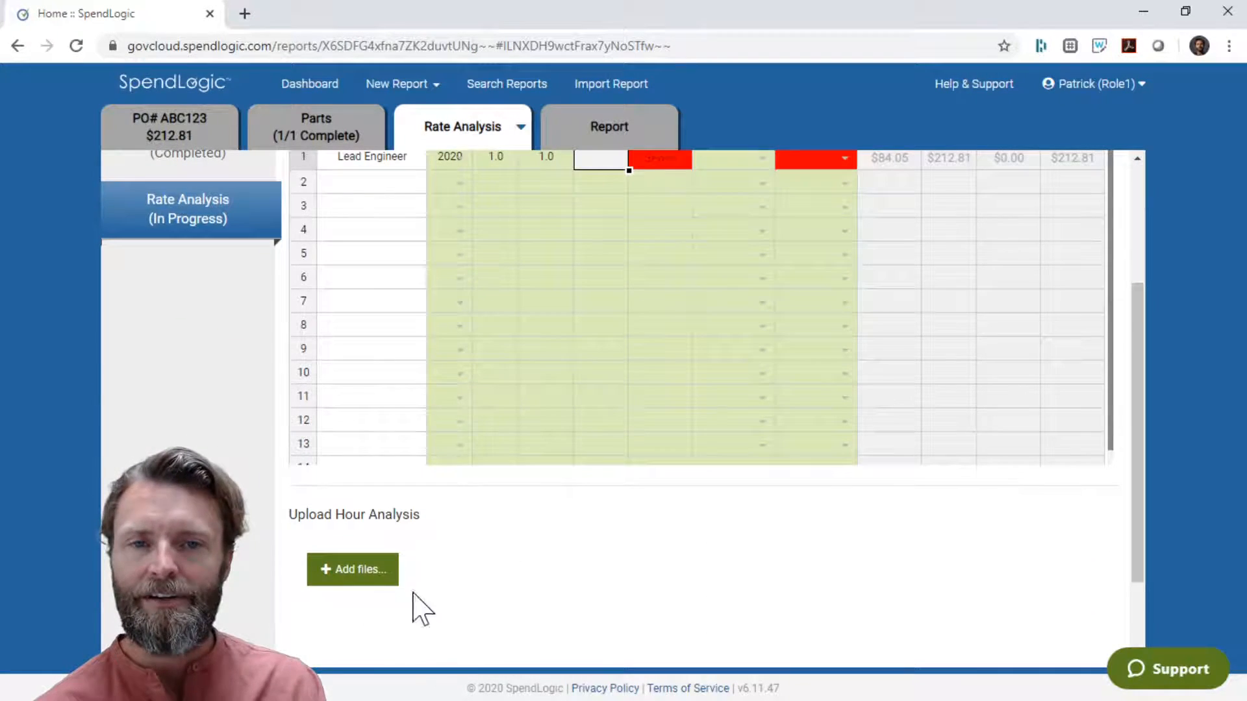
scroll(492, 580, "up", 3)
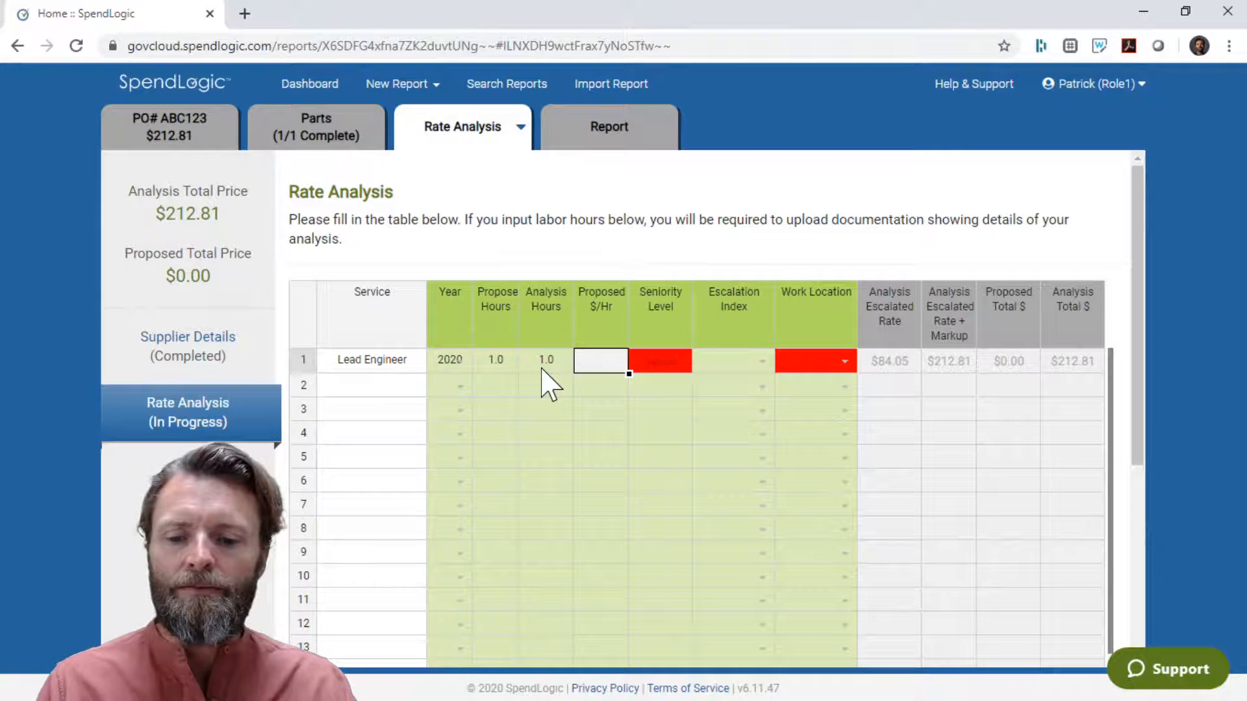
type("240")
key("Tab")
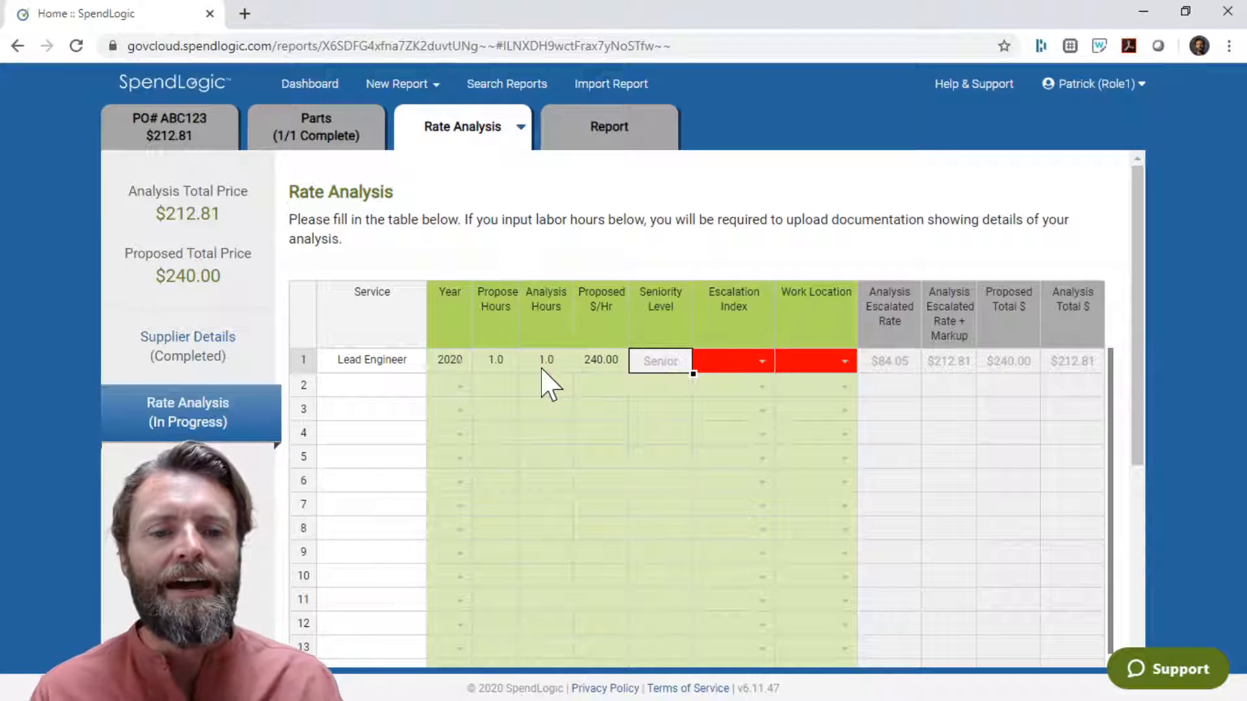
Step: Justify the Lead Engineer's seniority level with the explanation "this was specified within the RFP."
left_click(676, 373)
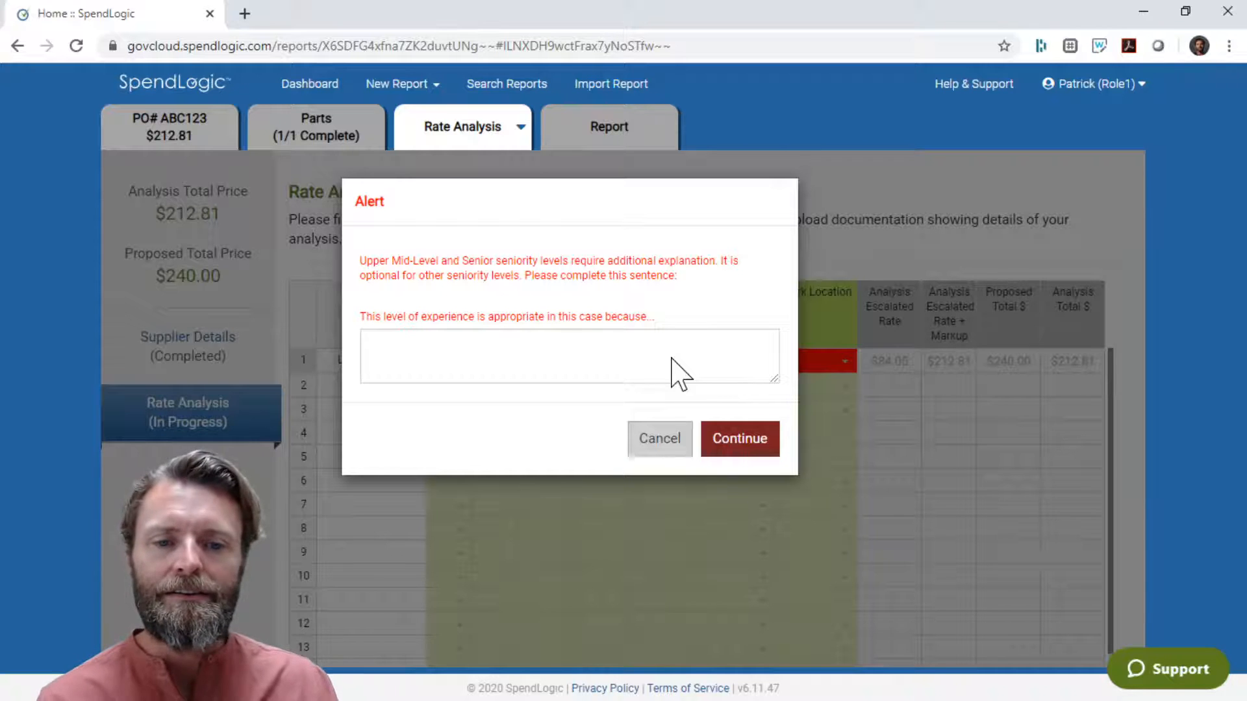
left_click(672, 359)
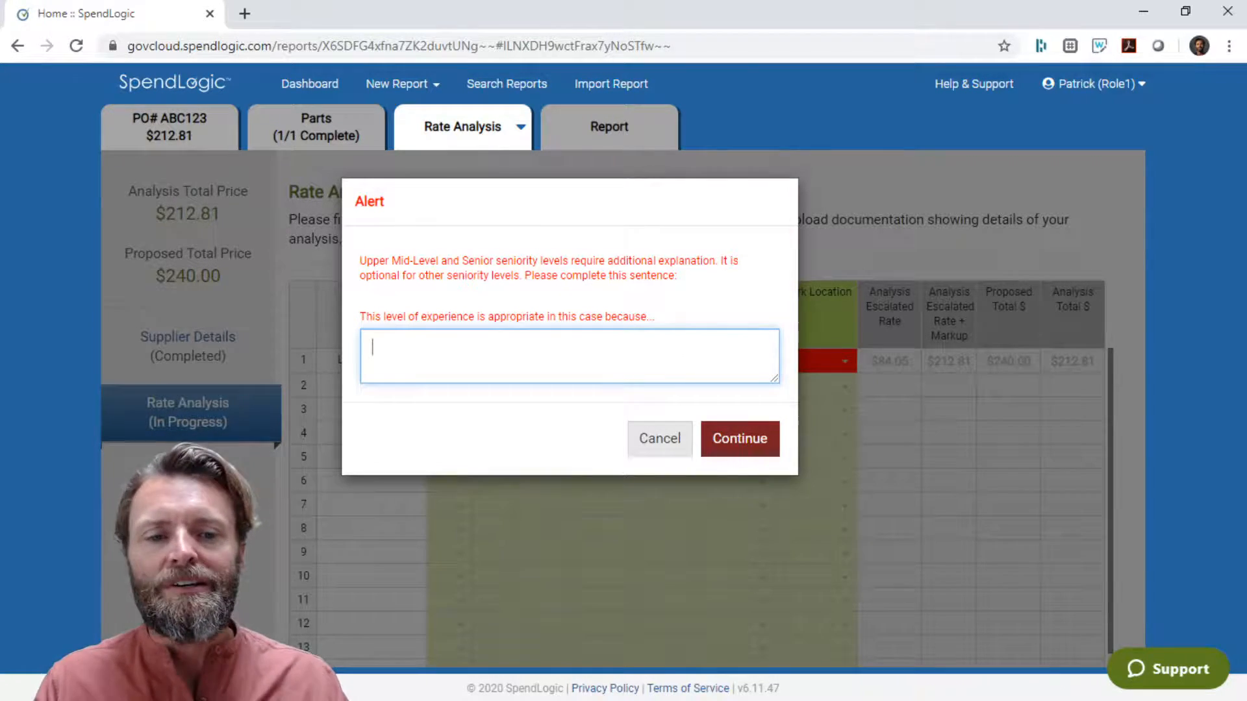
type("this was ")
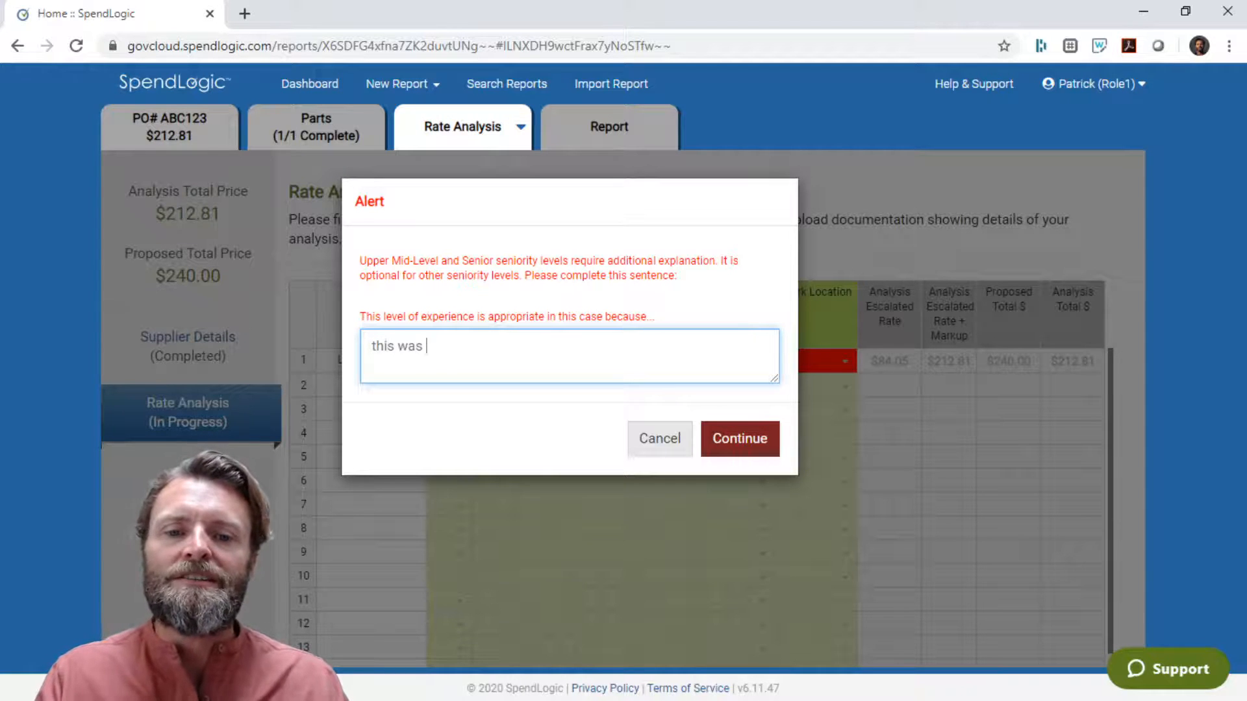
type("specified withi")
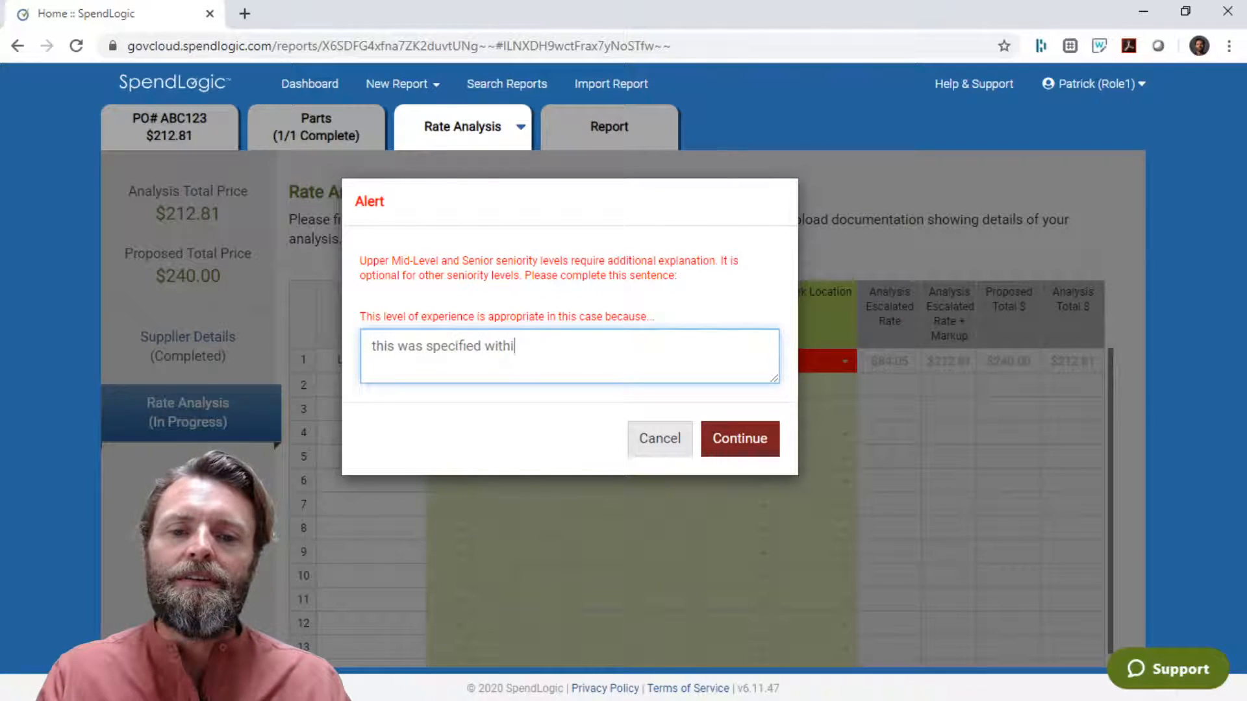
type("n the RFP.")
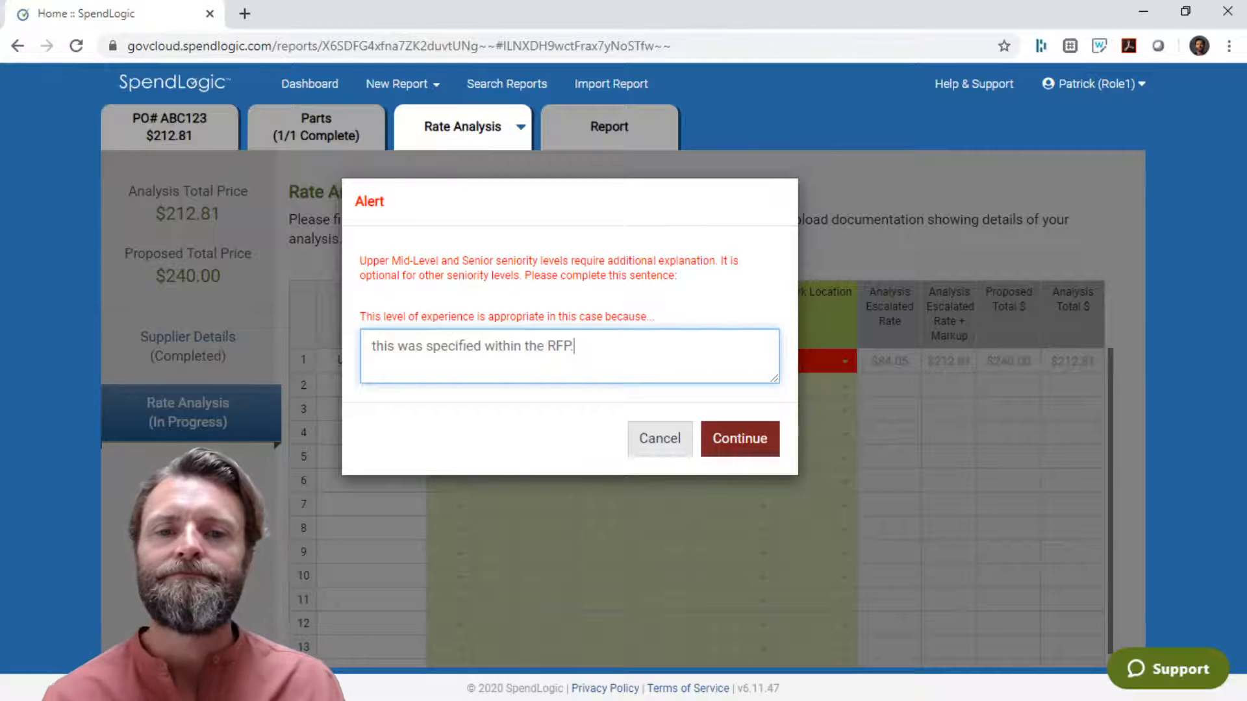
left_click(747, 442)
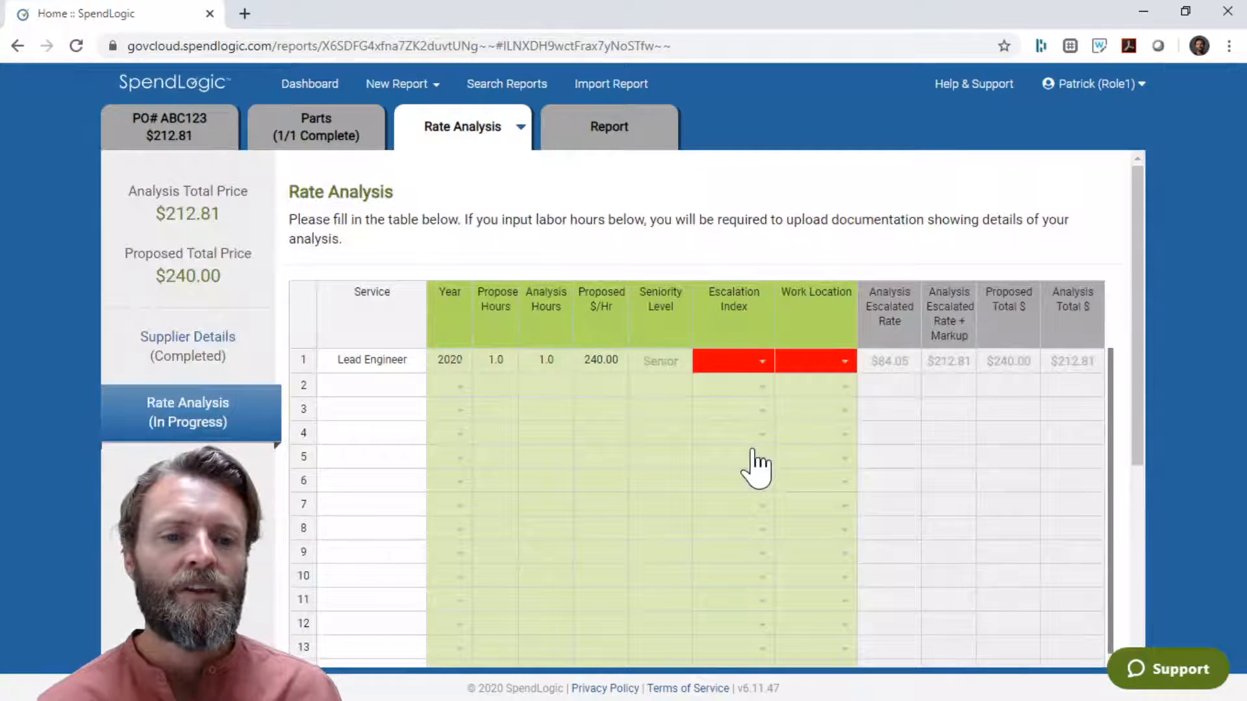
Step: Set row 1's escalation index to Private Industry full-time workers in production occupations and its work location to Supplier site
left_click(766, 365)
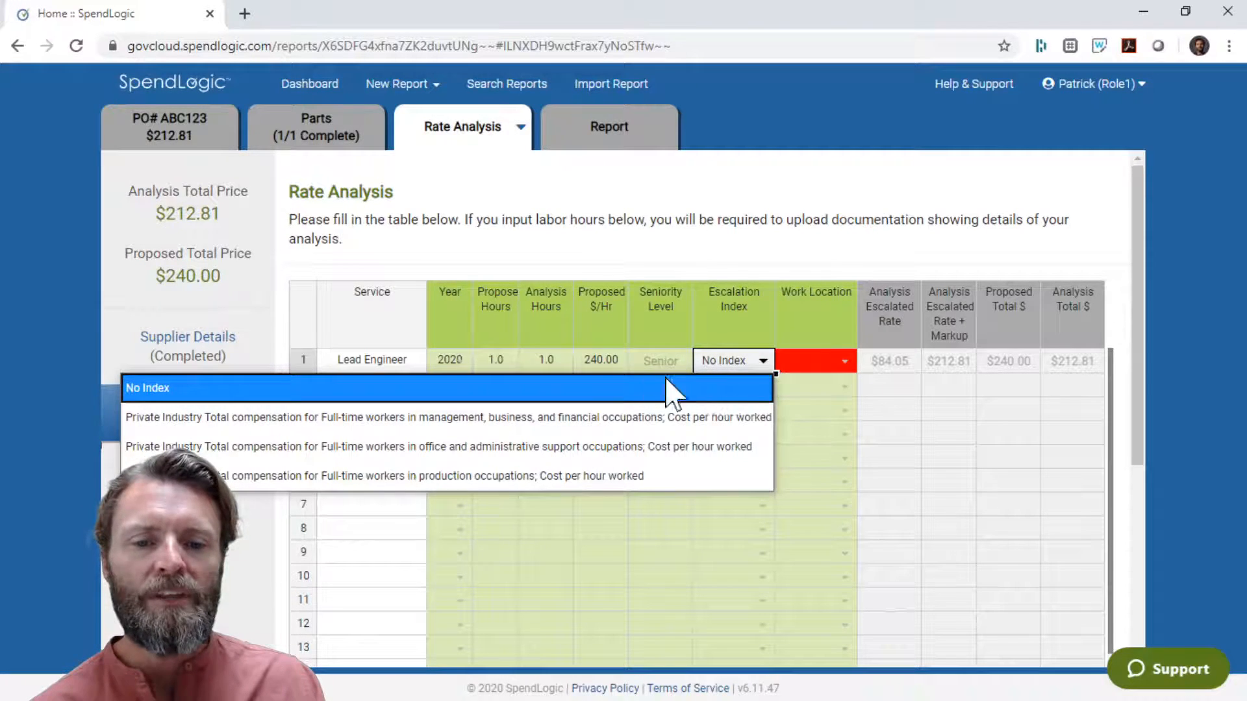
left_click(571, 476)
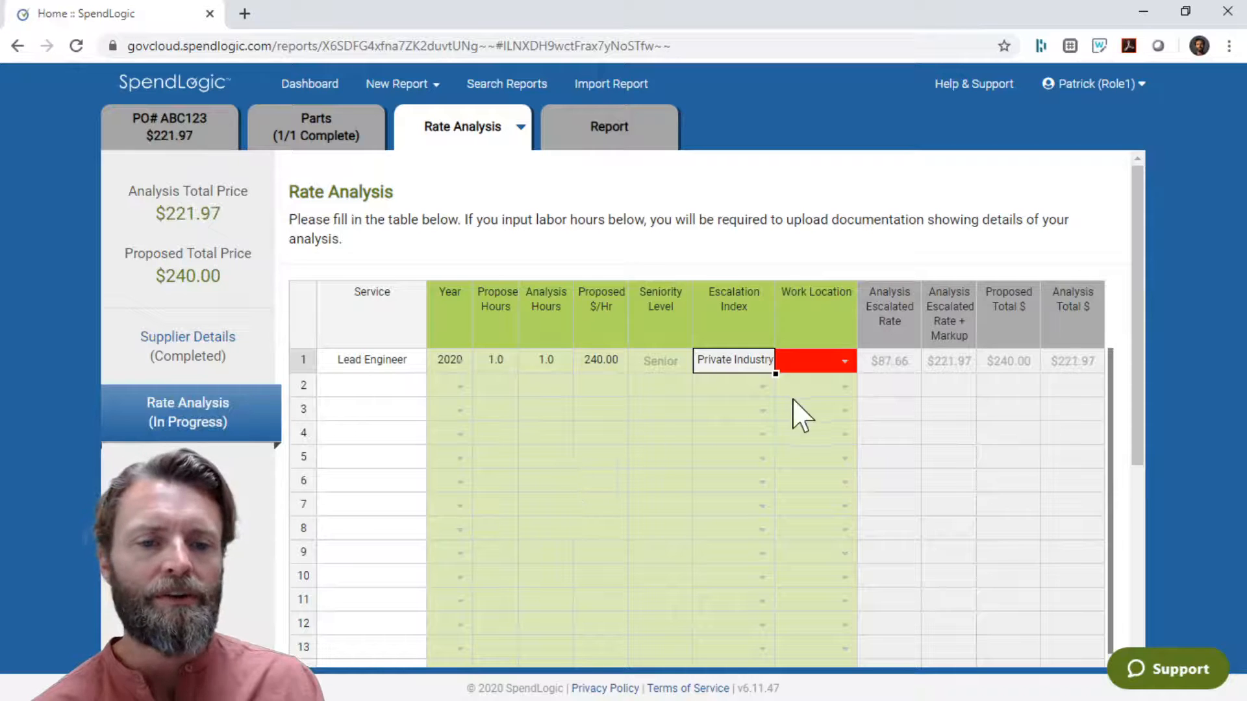
left_click(845, 361)
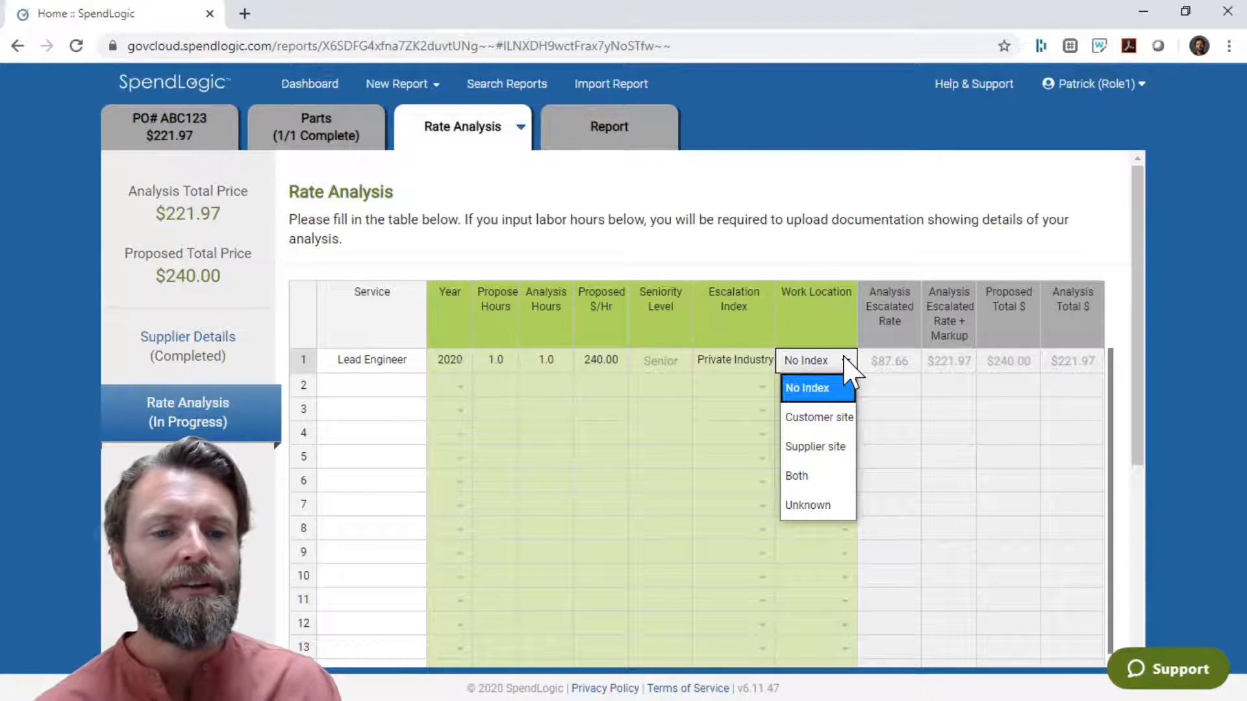
left_click(842, 459)
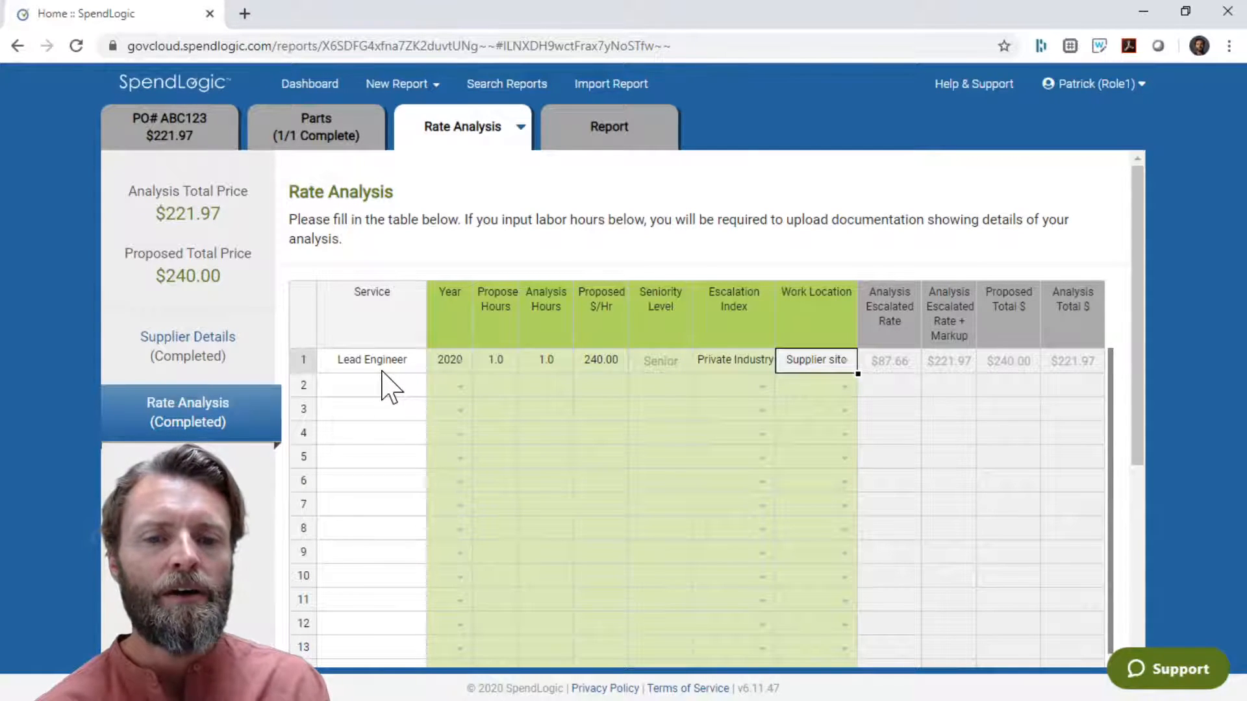
Step: Copy the Lead Engineer service from row 1 into the service cell of row 2
left_click(382, 359)
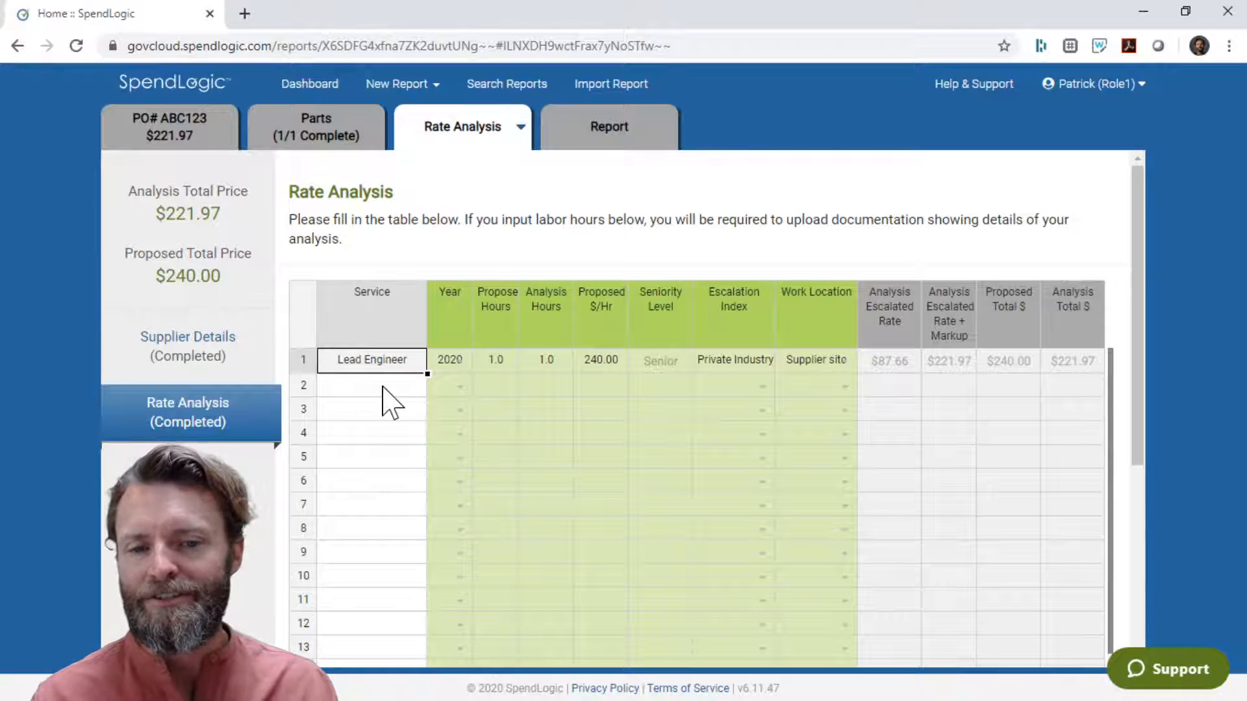
left_click(385, 388)
type("Lead Engineer")
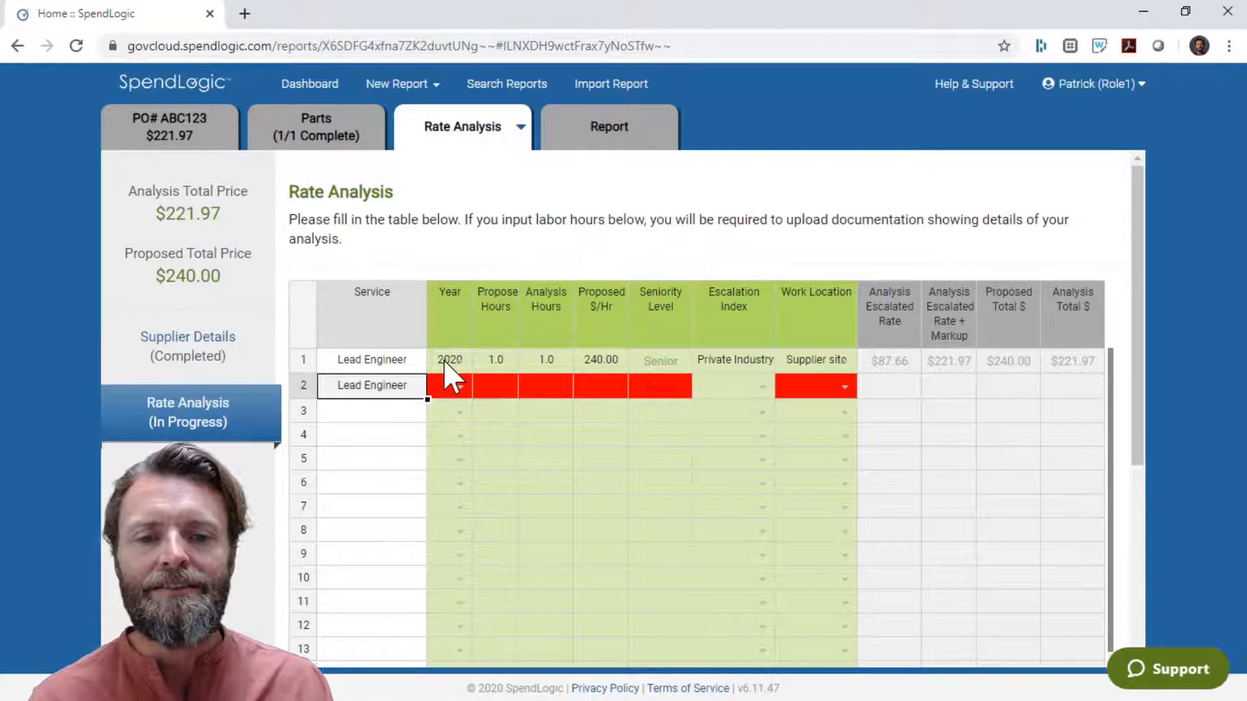
Step: Copy the year through work location values from row 1 into the matching cells of row 2
left_click_drag(443, 360, 819, 364)
key("ctrl+c")
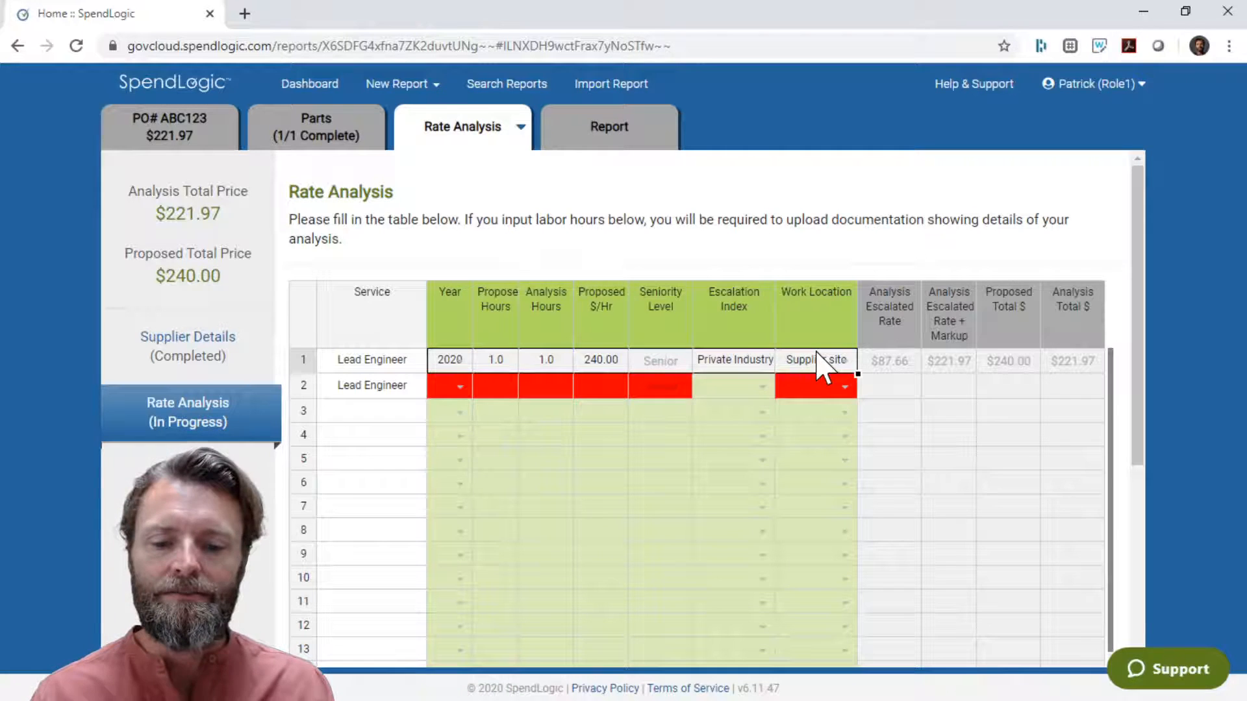
left_click(458, 386)
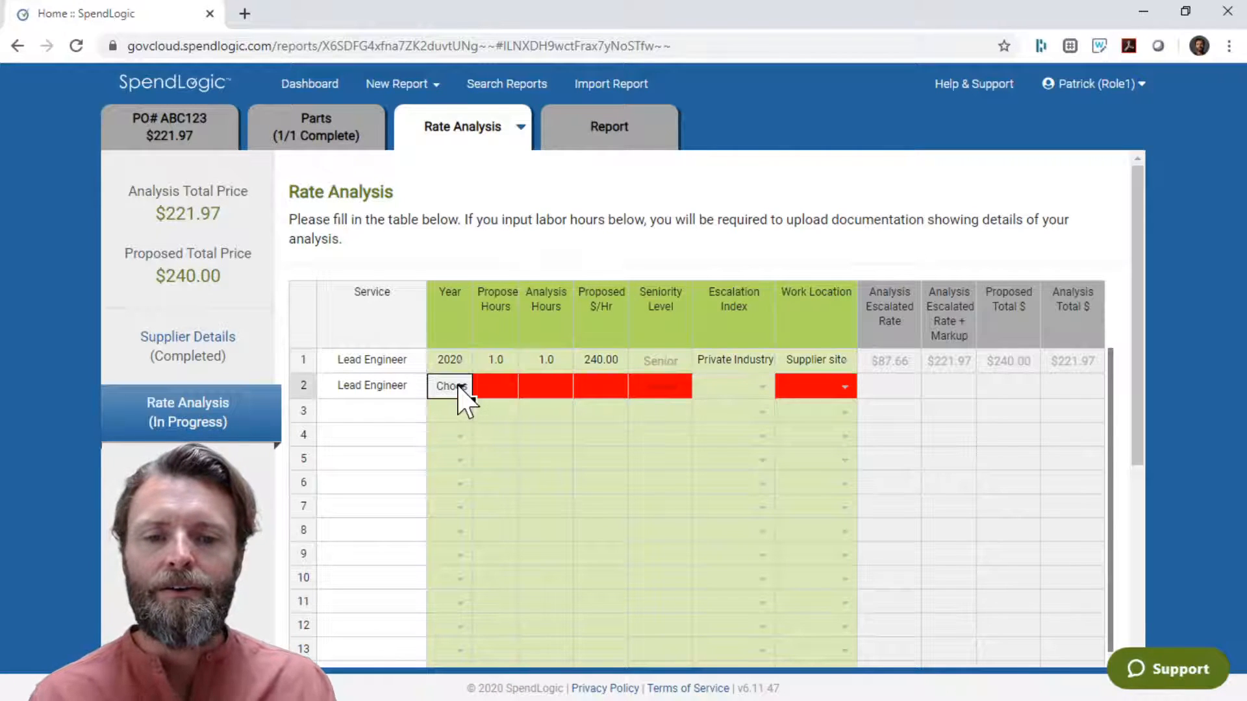
left_click(463, 393)
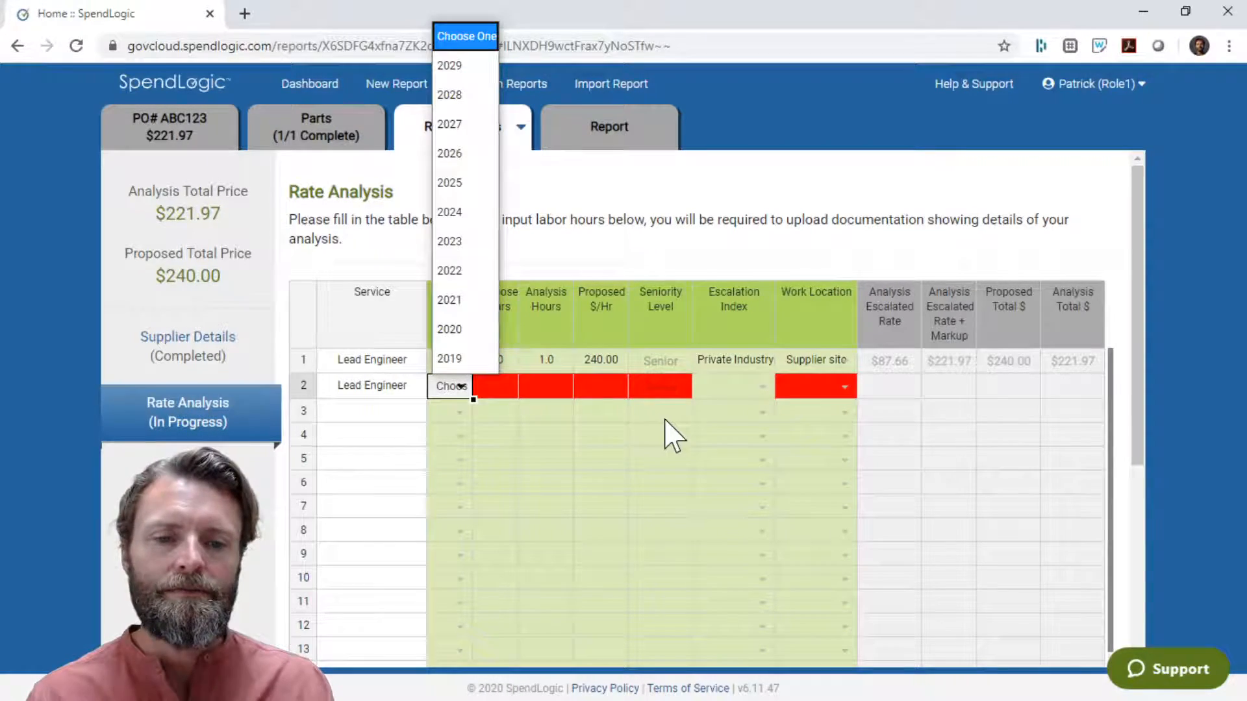
left_click(790, 391)
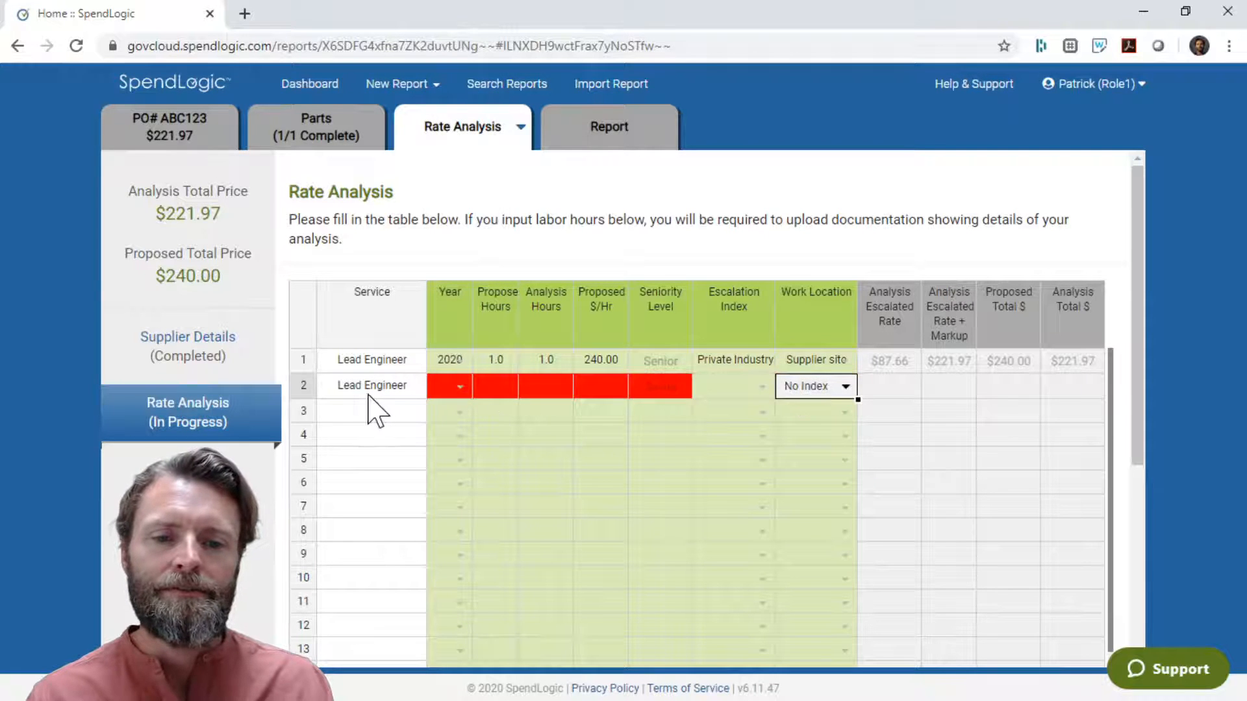
left_click_drag(456, 400, 789, 386)
key("ctrl+v")
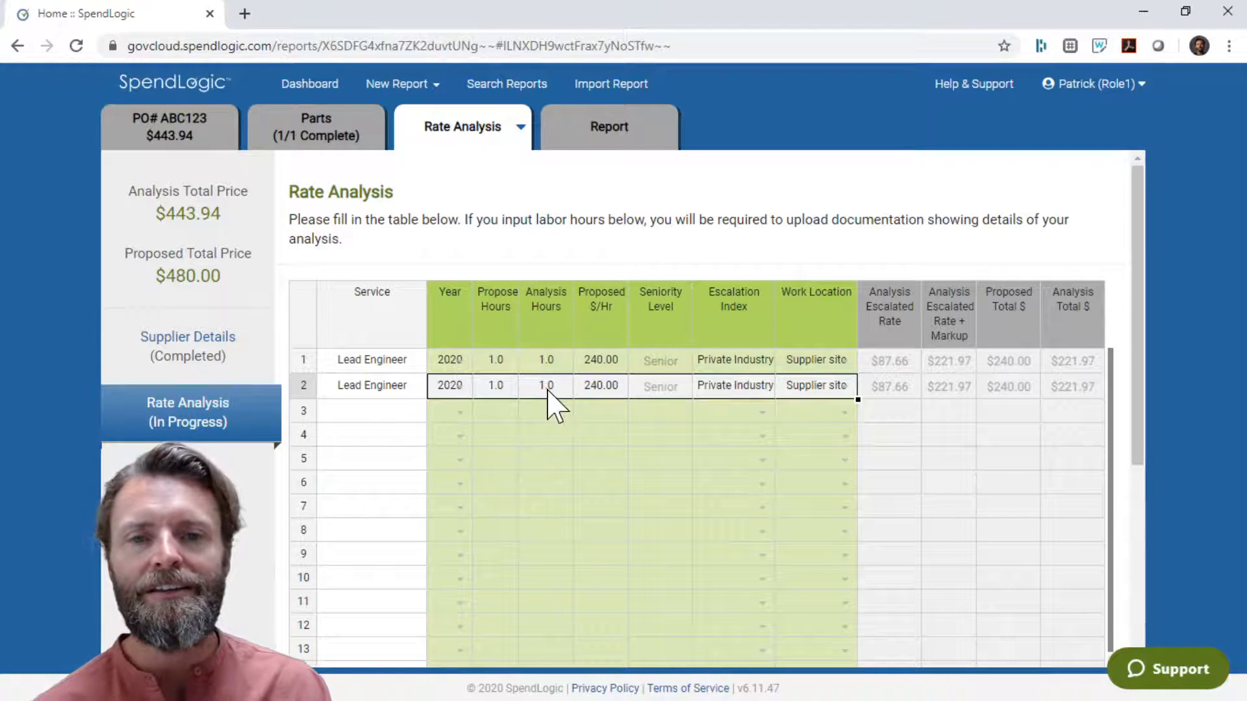
Step: Change the year of the Lead Engineer service in row 2 to 2021
left_click(466, 417)
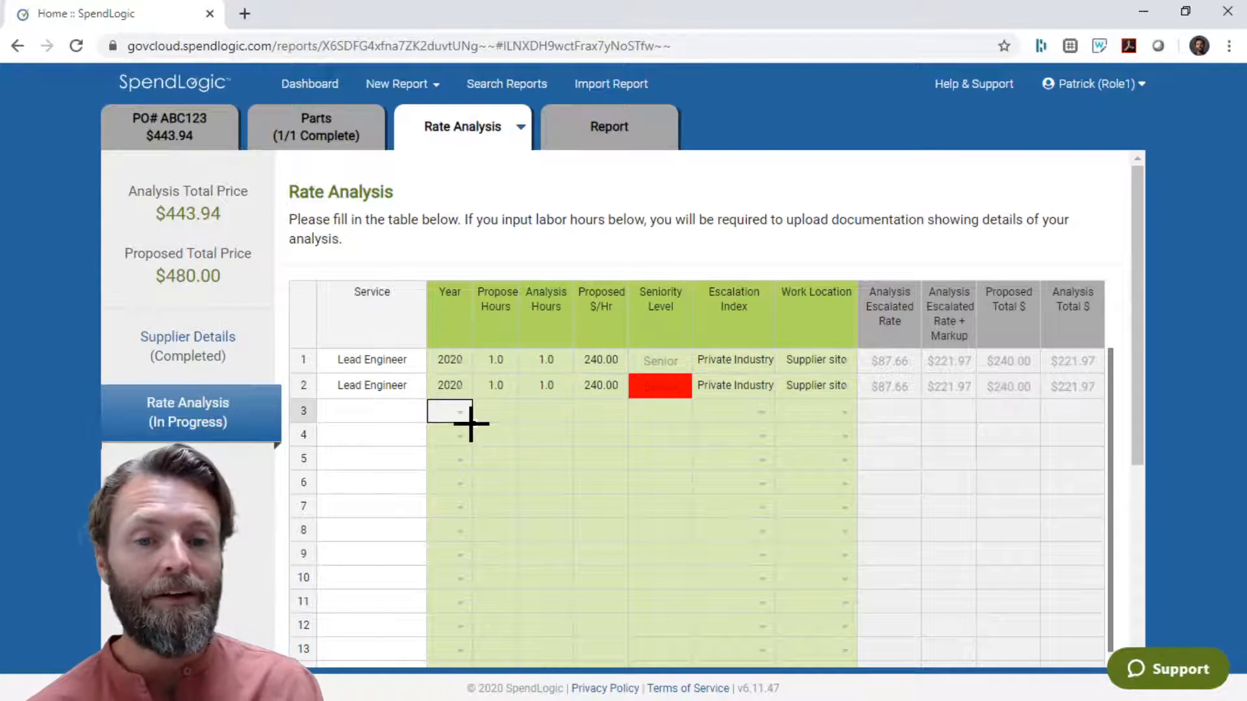
left_click(459, 387)
left_click(459, 387)
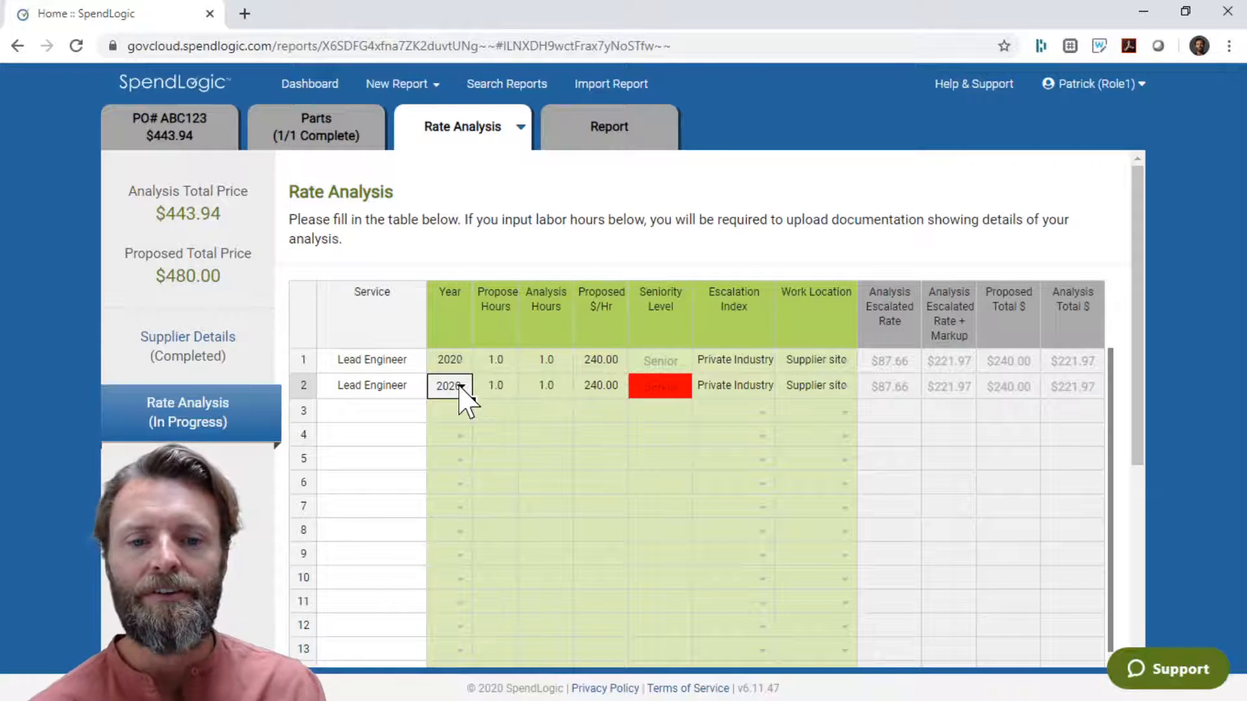
left_click(461, 387)
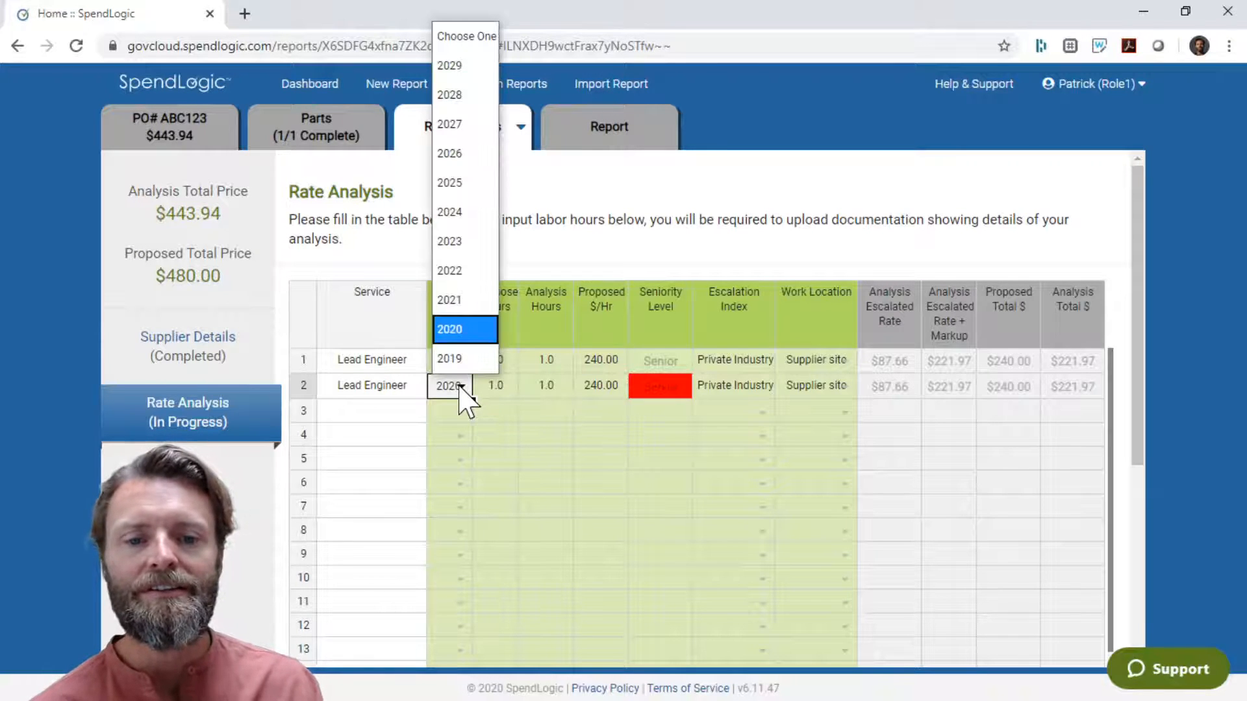
left_click(472, 315)
key("Tab")
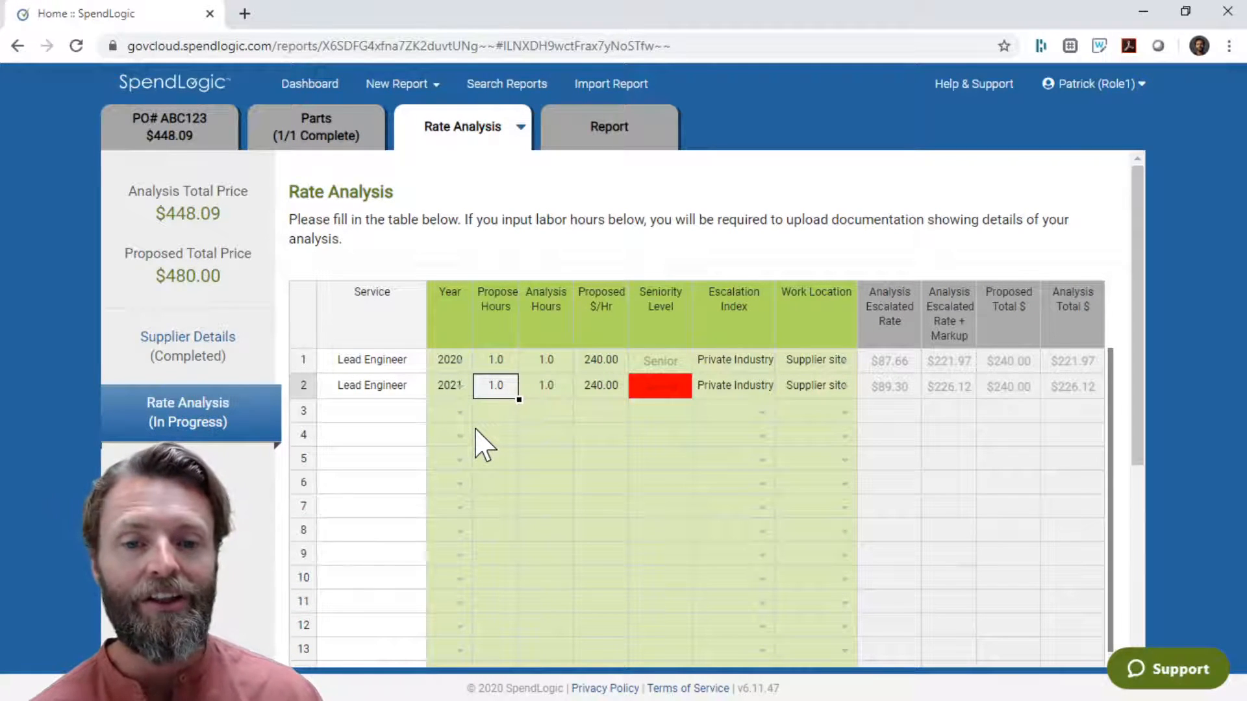
Step: Set the year of the Lead Engineer service in row 2 back to 2020
left_click(461, 394)
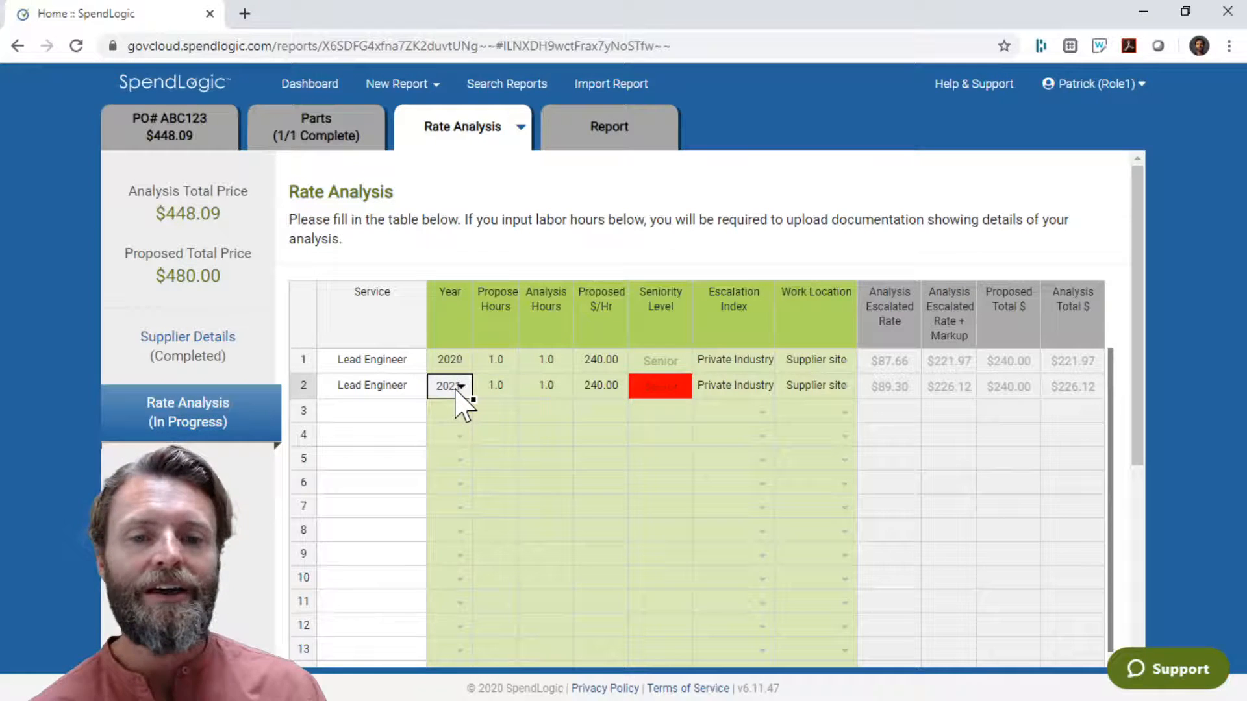
left_click(459, 393)
left_click(464, 329)
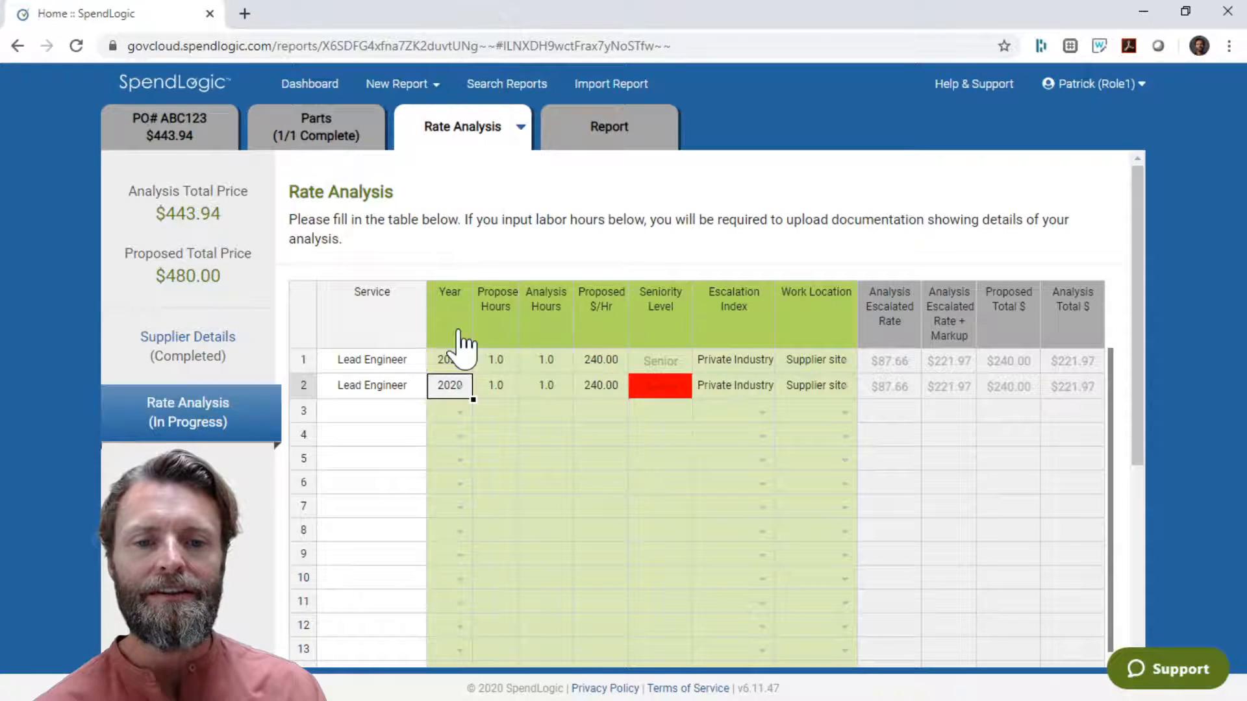
Step: Edit the service in row 2, setting the employee title to Sr. Software Engineer and the related experience to 10 years, and save it
left_click(386, 389)
left_click(385, 385)
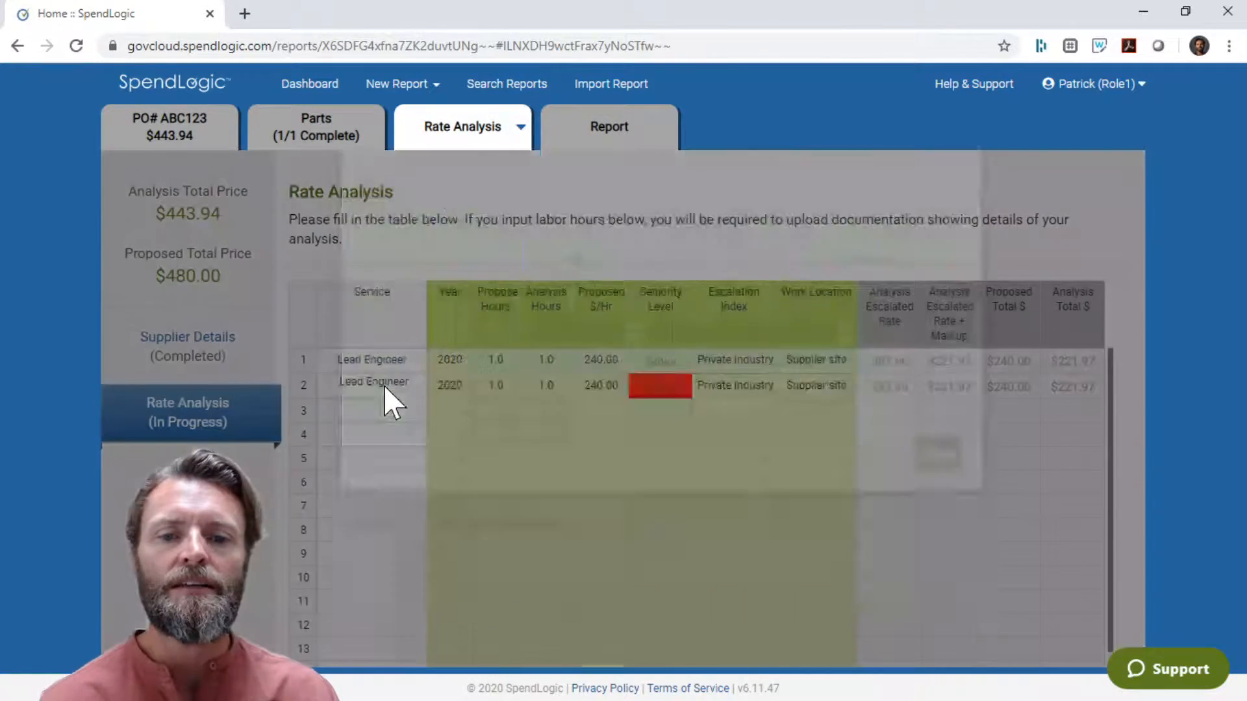
left_click(652, 260)
key("ctrl+a")
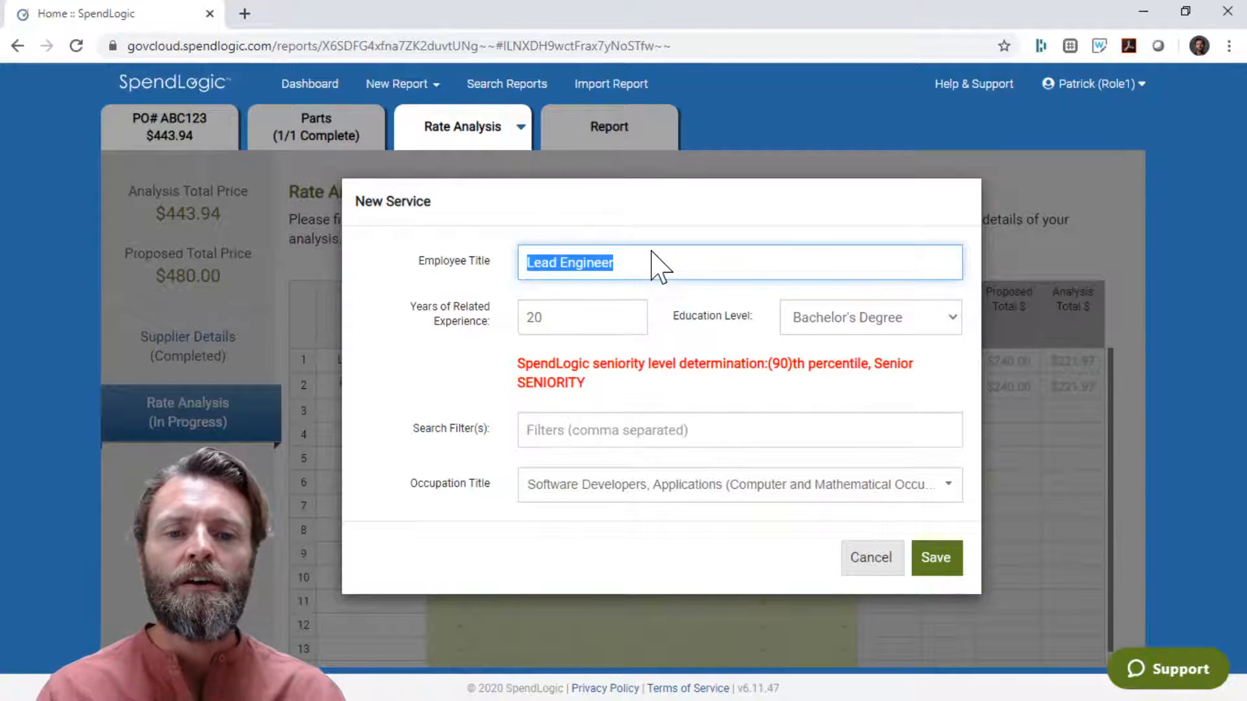
type("Sr. Software Enginee")
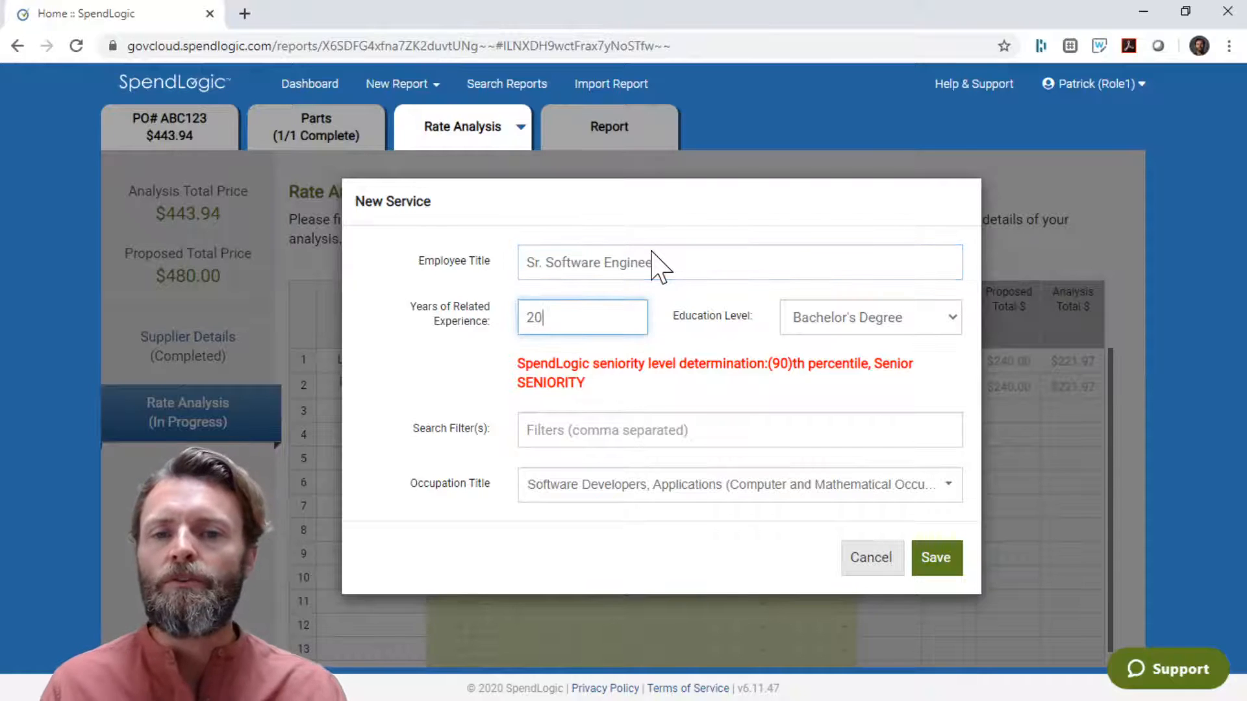
key("BackSpace")
key("BackSpace")
type("10")
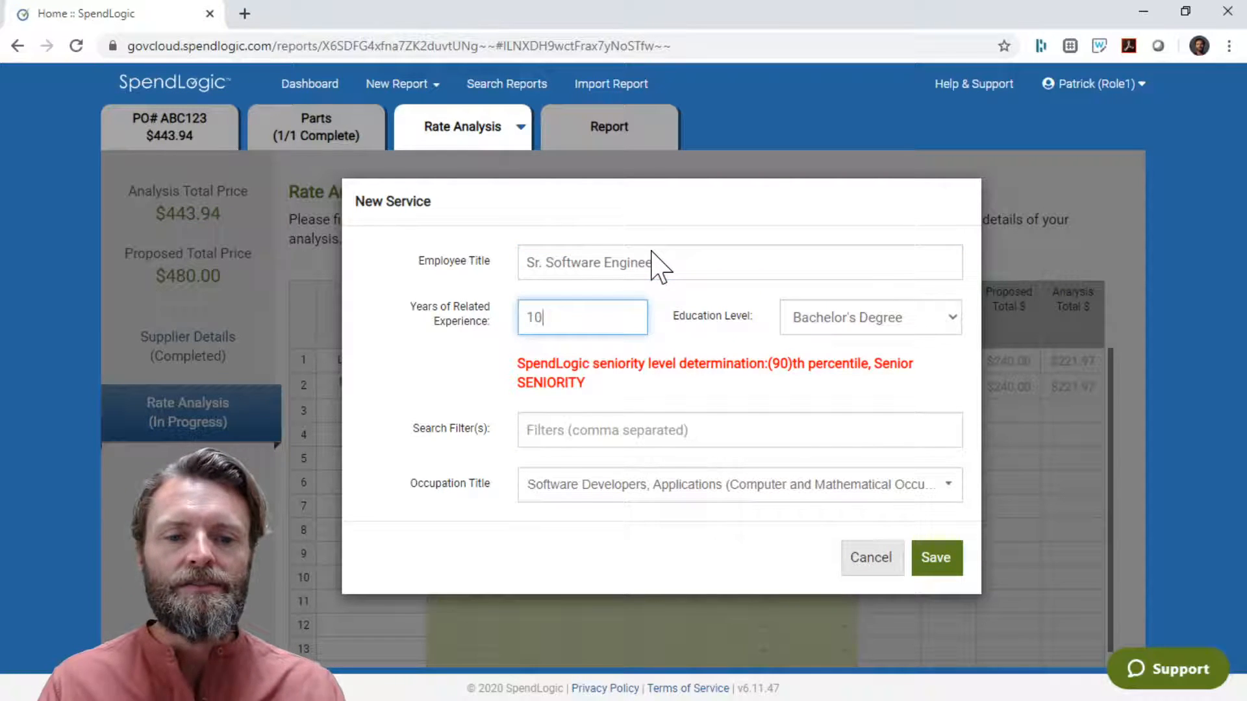
key("Tab")
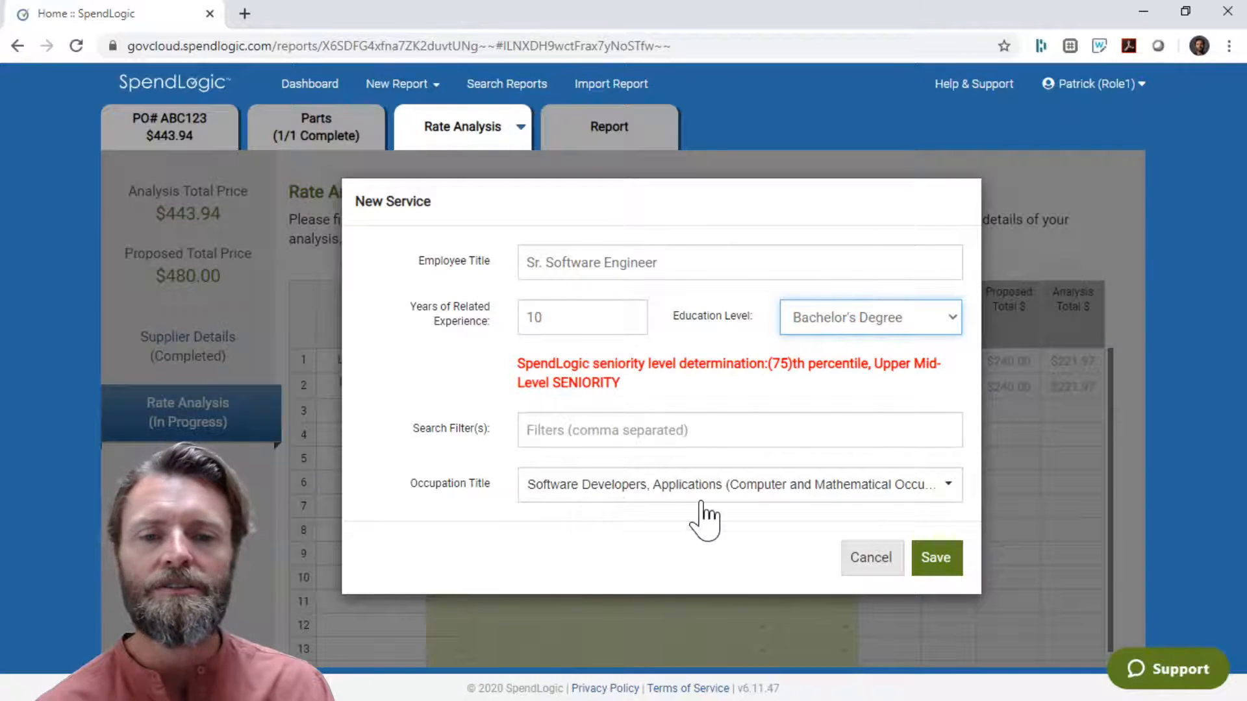
left_click(937, 574)
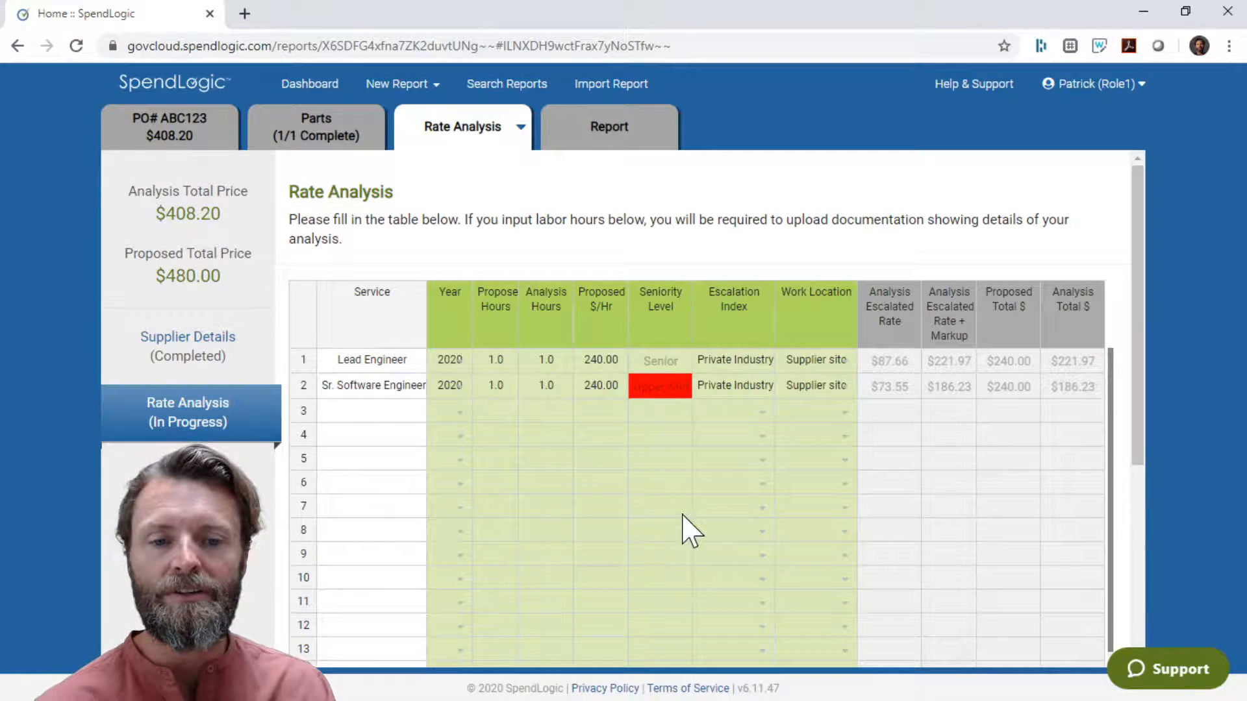
Step: Justify the seniority level of the Sr. Software Engineer row with the explanation "the RFQ specified this."
left_click(649, 387)
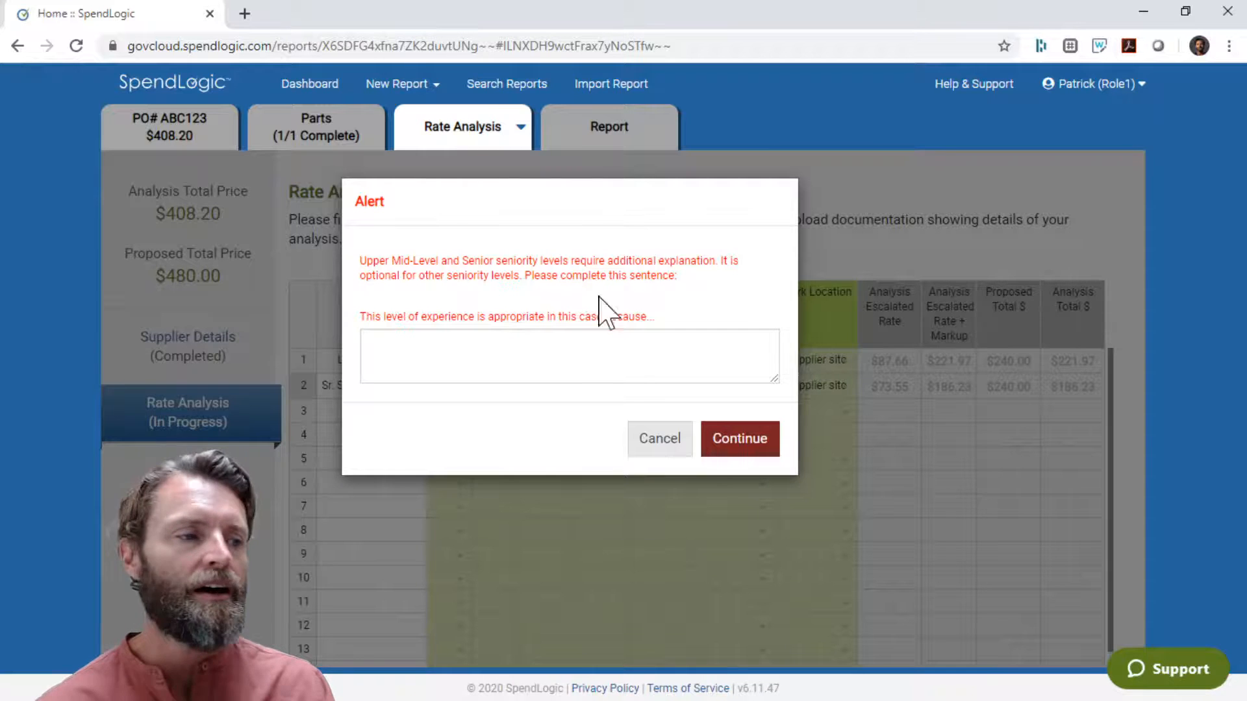
left_click(584, 354)
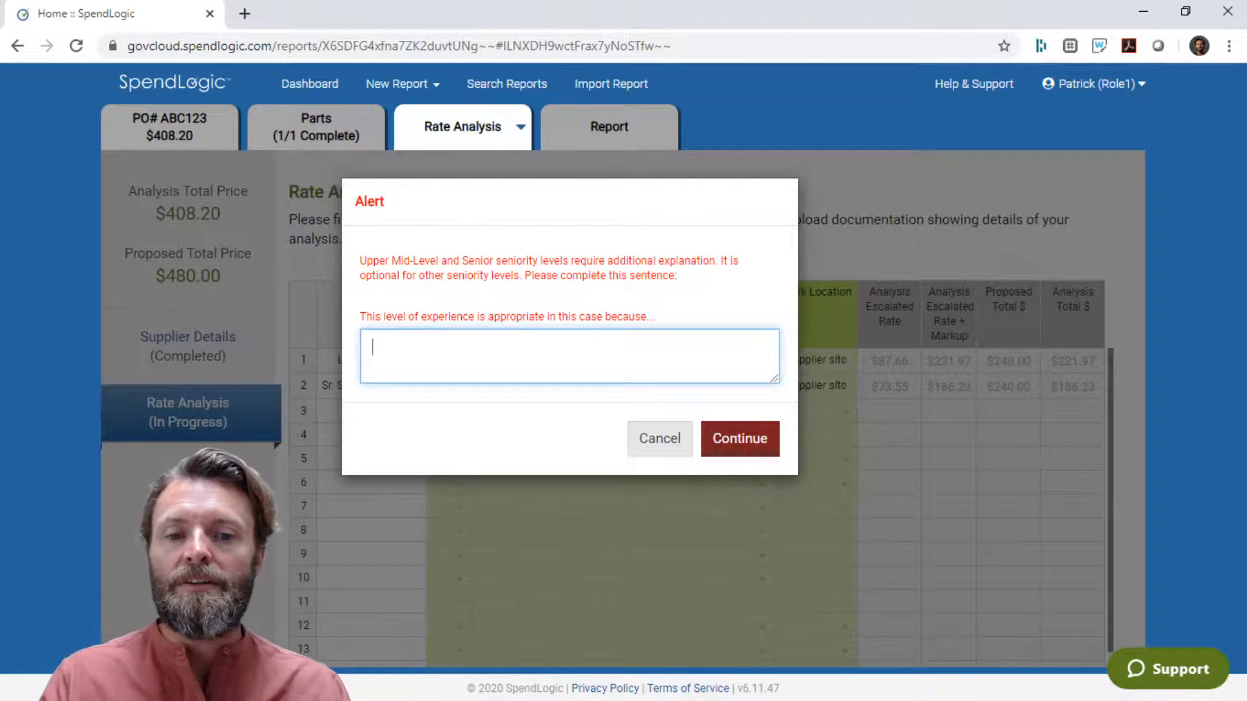
type("the RFQ spedif")
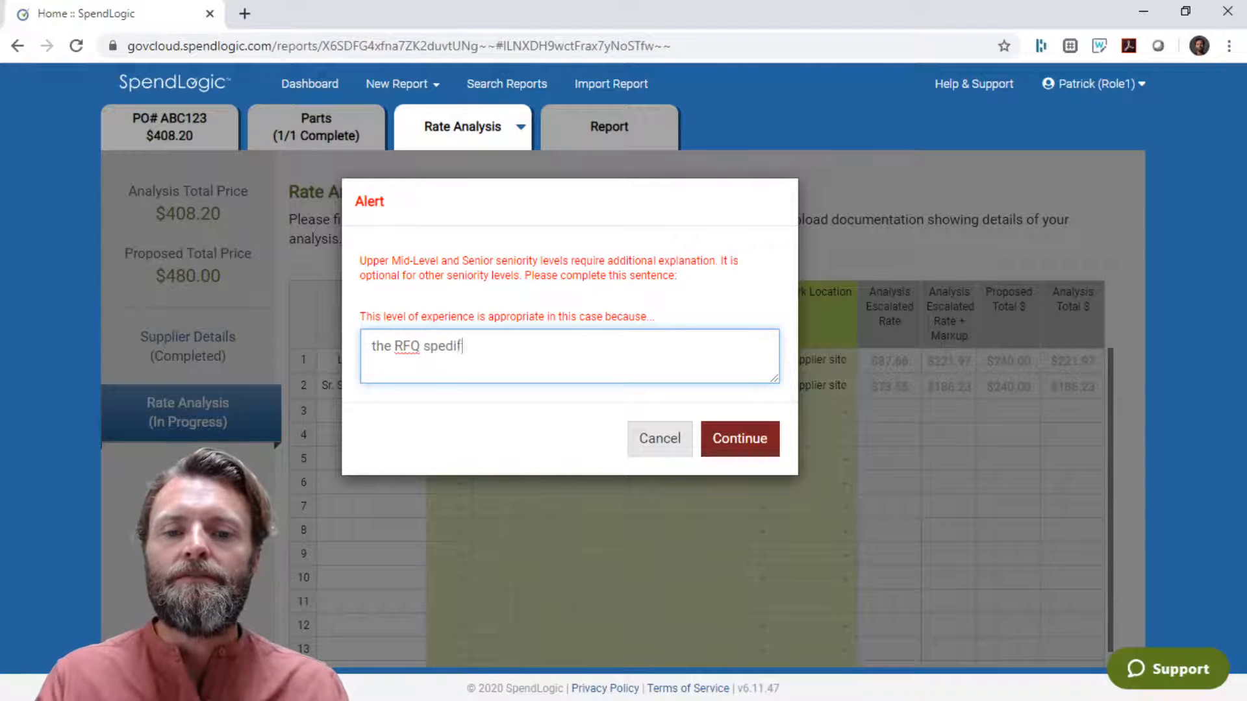
key("BackSpace")
type("c")
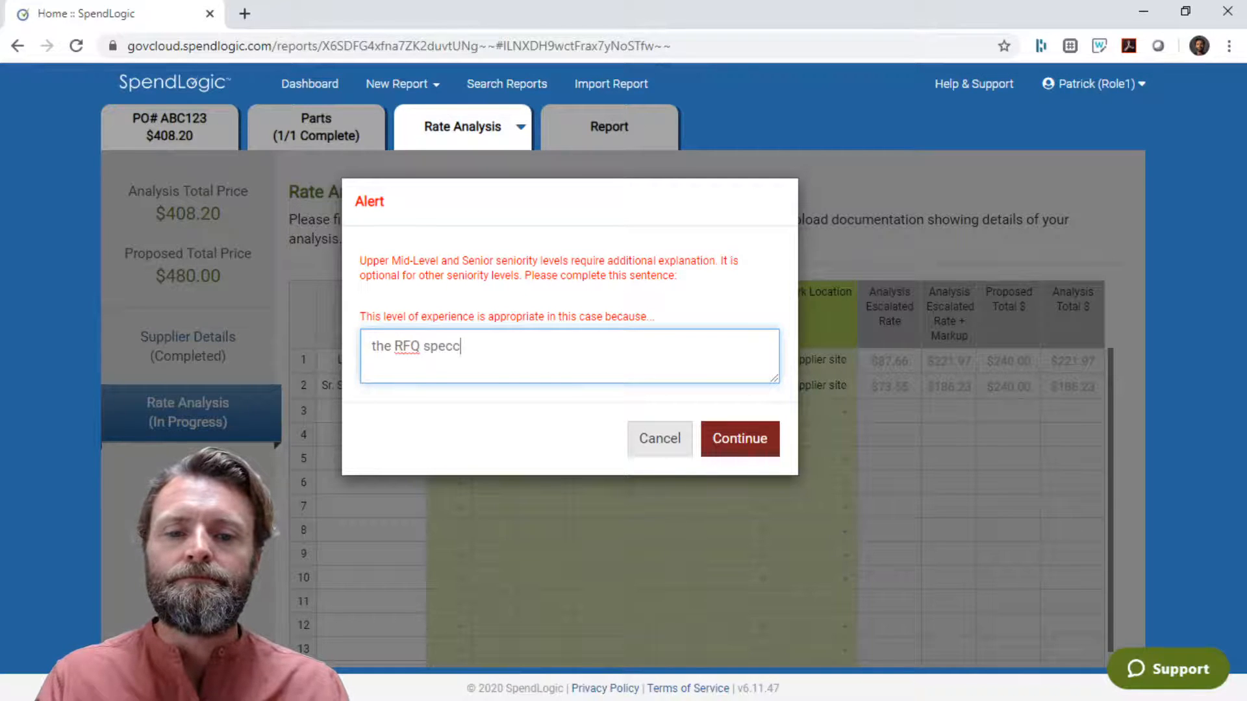
key("BackSpace")
type("ified this.")
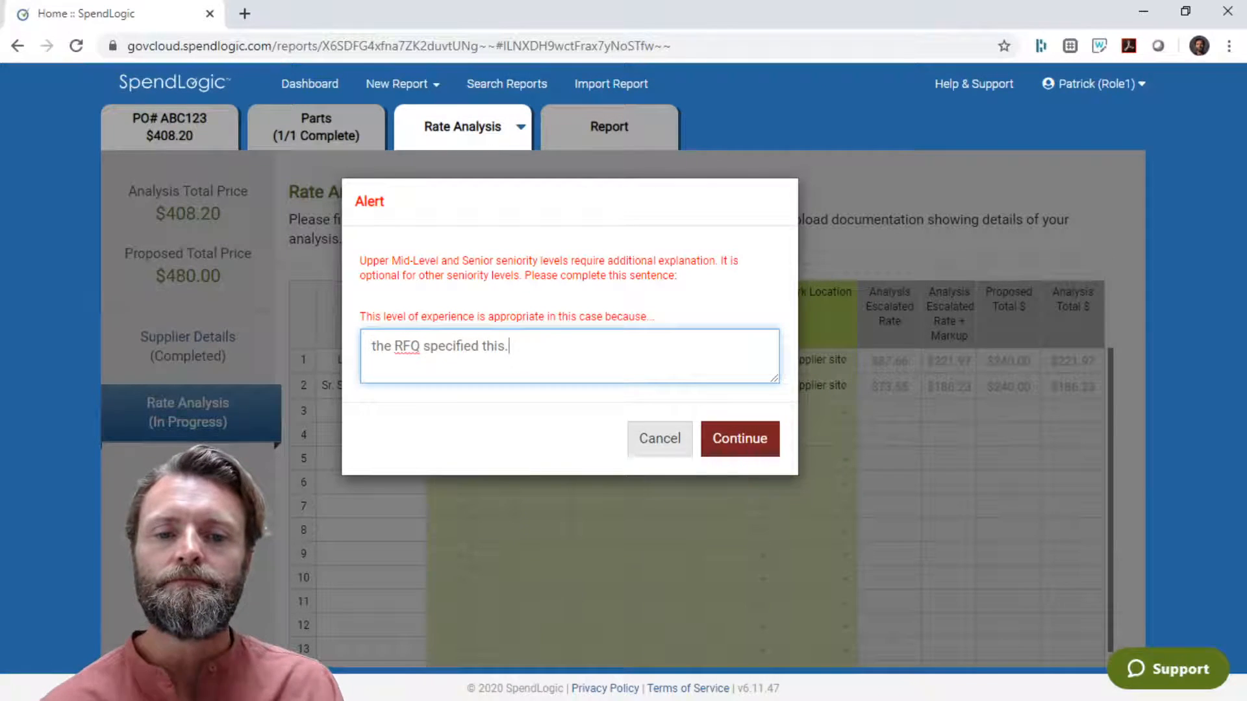
left_click(728, 455)
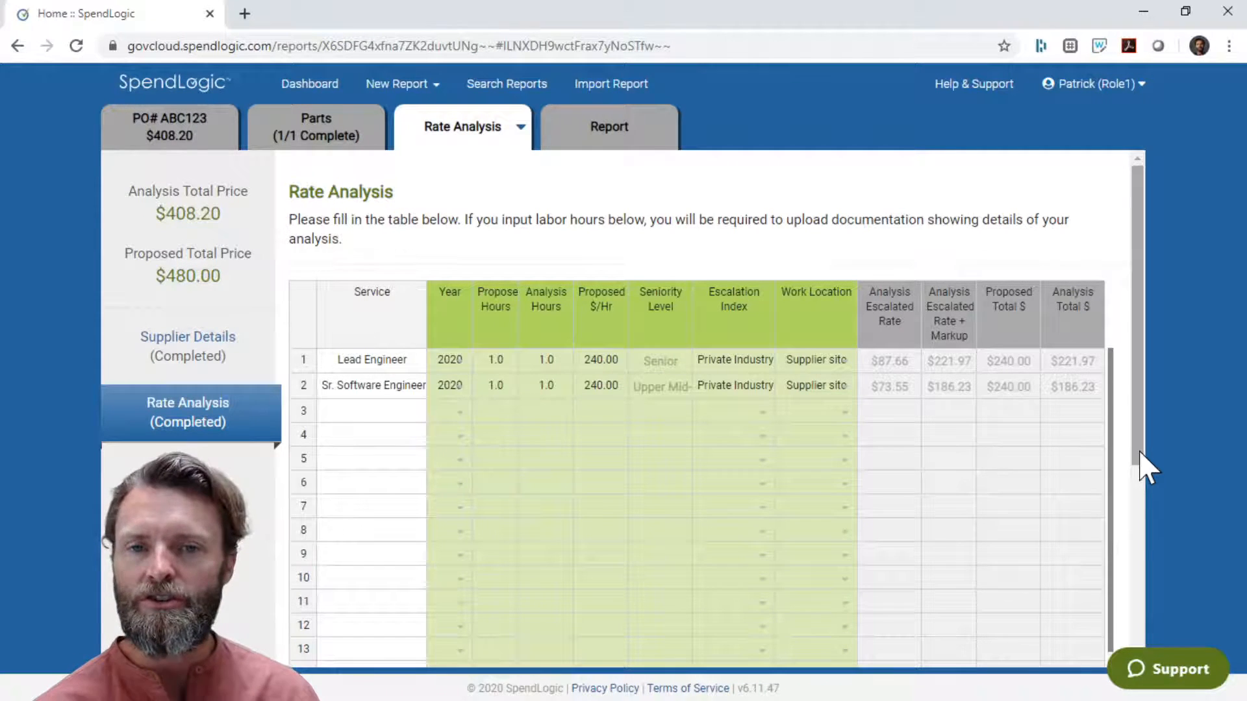
Step: Proceed from the completed rate analysis to the finalize and download page and download the report
left_click_drag(1142, 453, 1152, 643)
left_click(1081, 643)
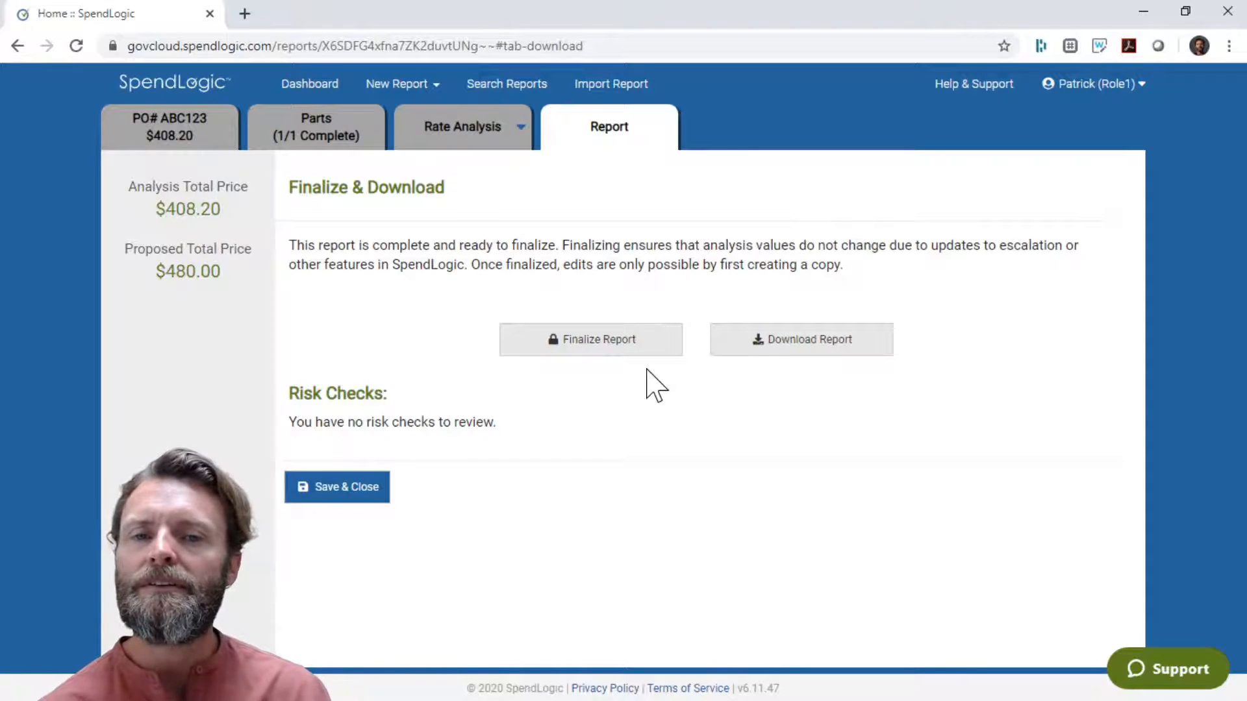
left_click(774, 345)
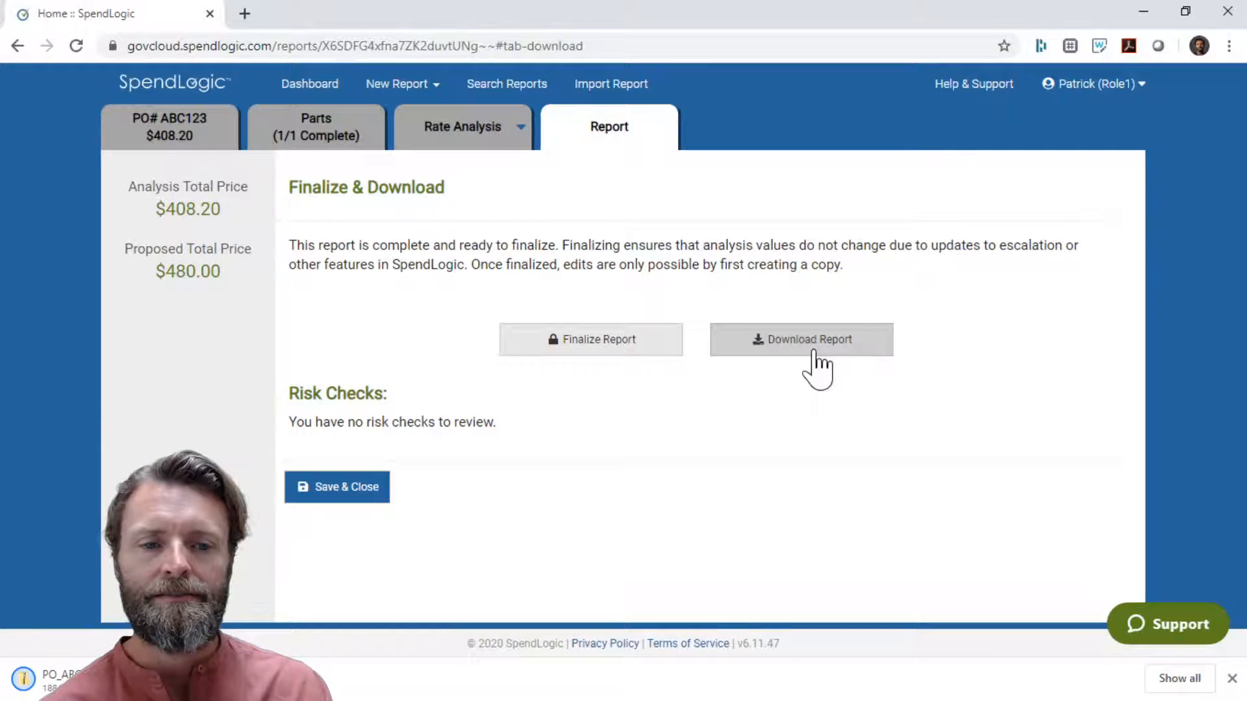
Step: Open the downloaded report PO_ABC123_Engineers-R-Us_draft in Word and enable editing
left_click(53, 681)
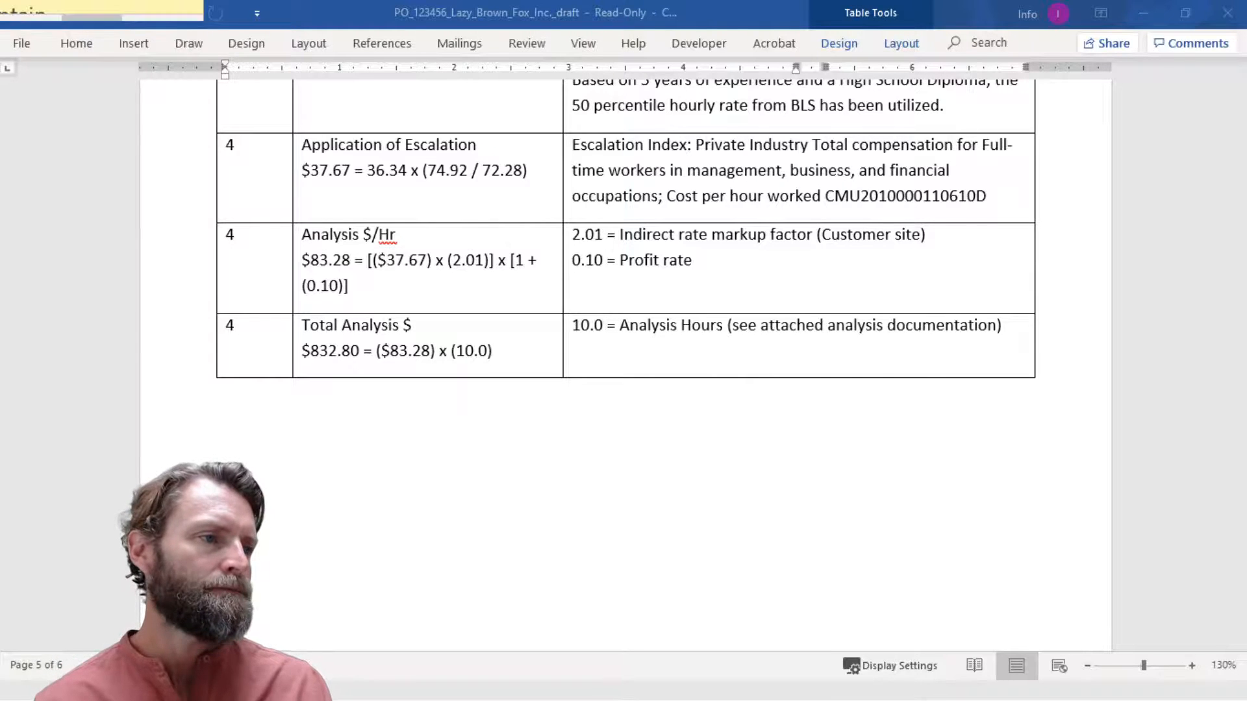
left_click_drag(1, 1, 955, 13)
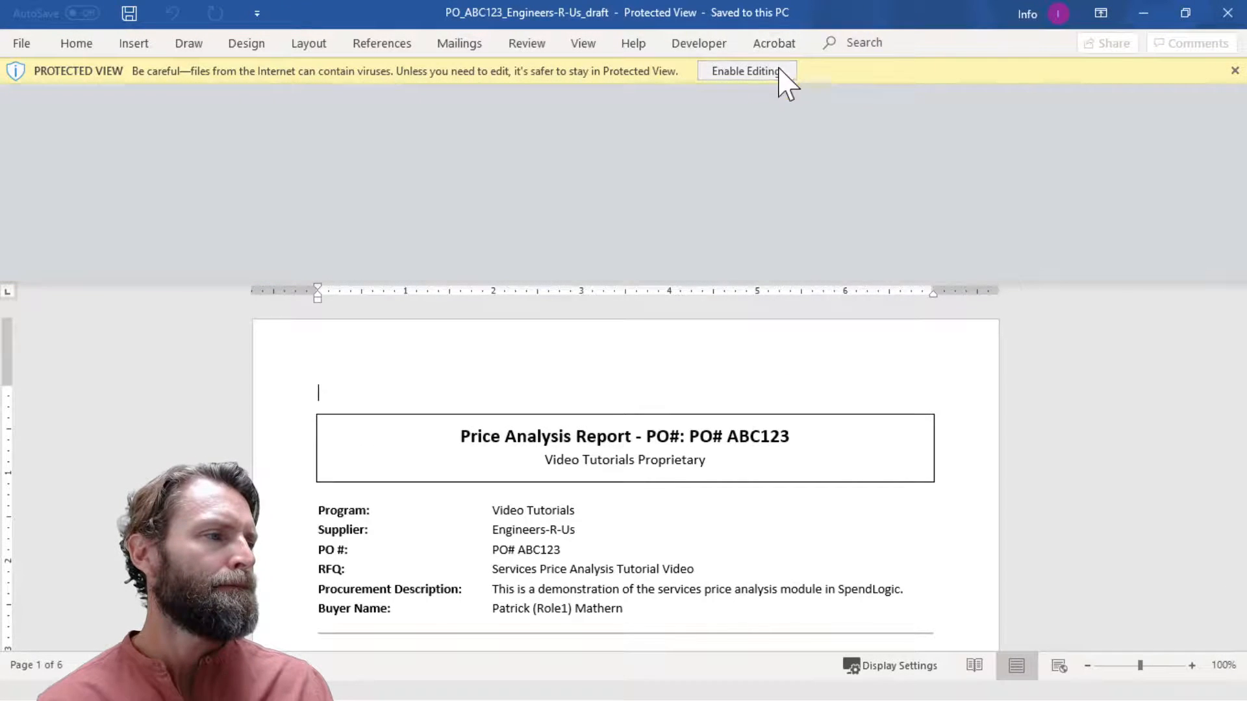
left_click(763, 72)
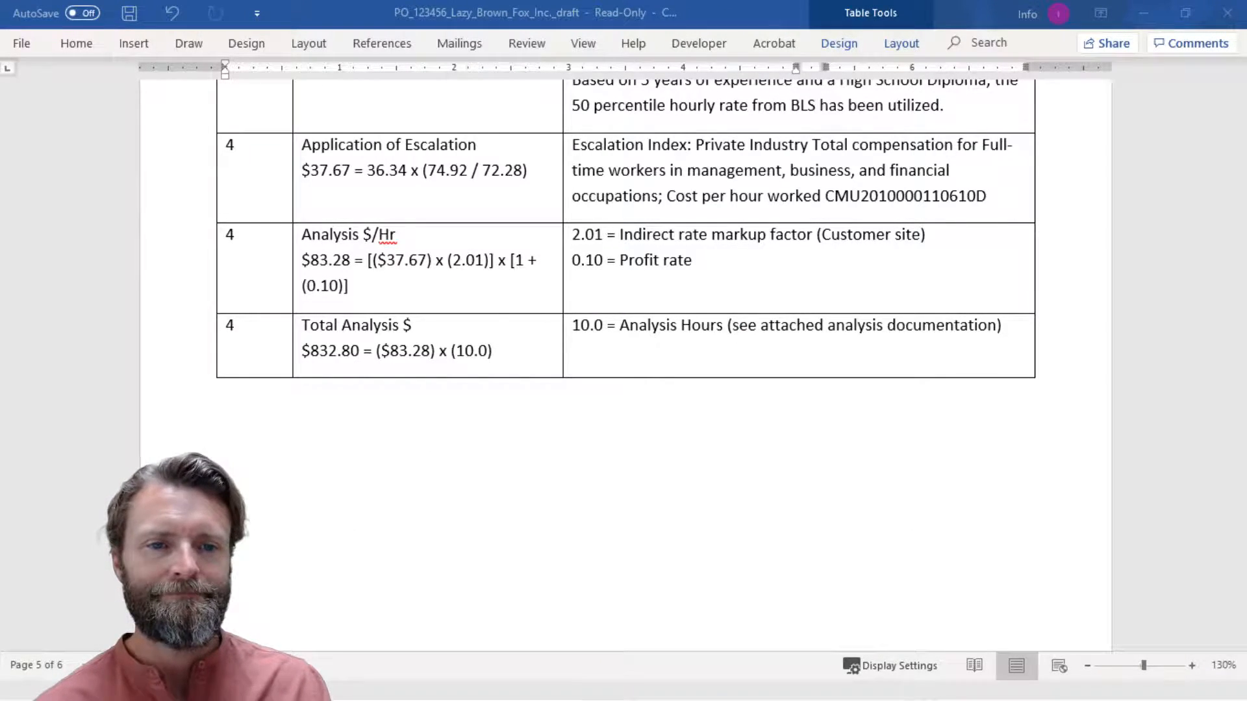
left_click_drag(0, 0, 1057, 3)
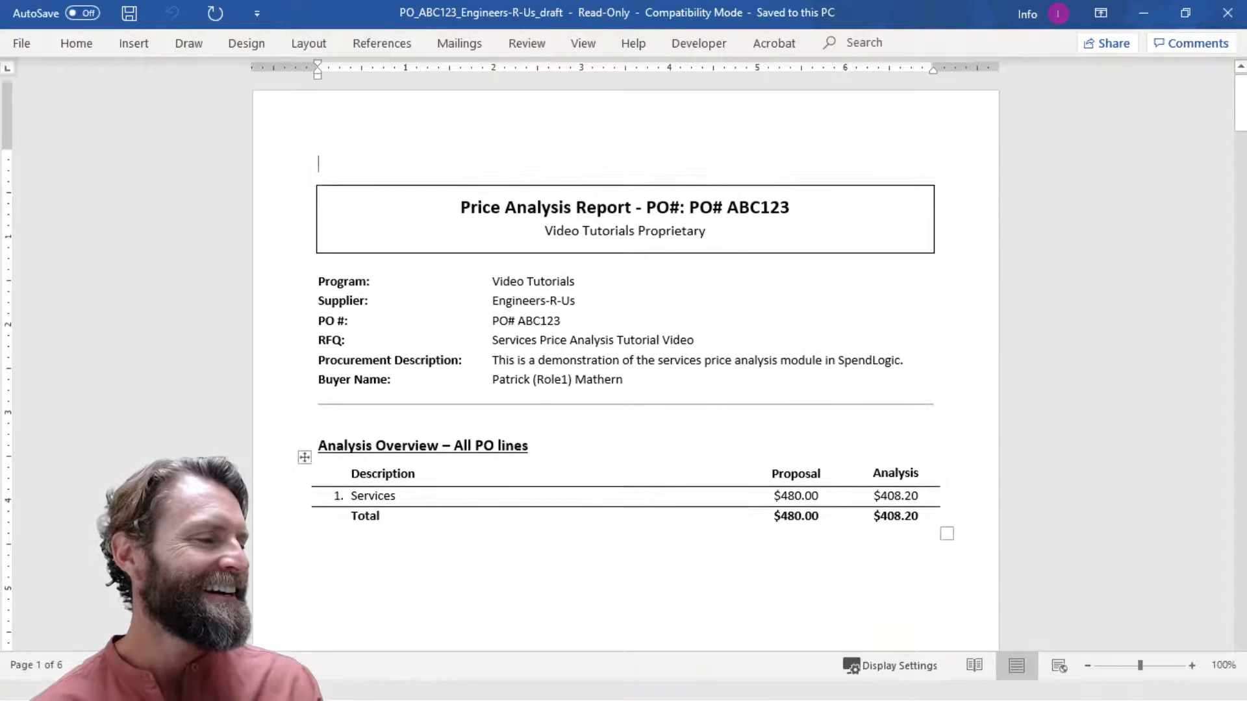
Step: Review the report's overview of all PO lines, services price analysis table, column notes and services conclusion
scroll(625, 364, "down", 8)
scroll(863, 479, "down", 9)
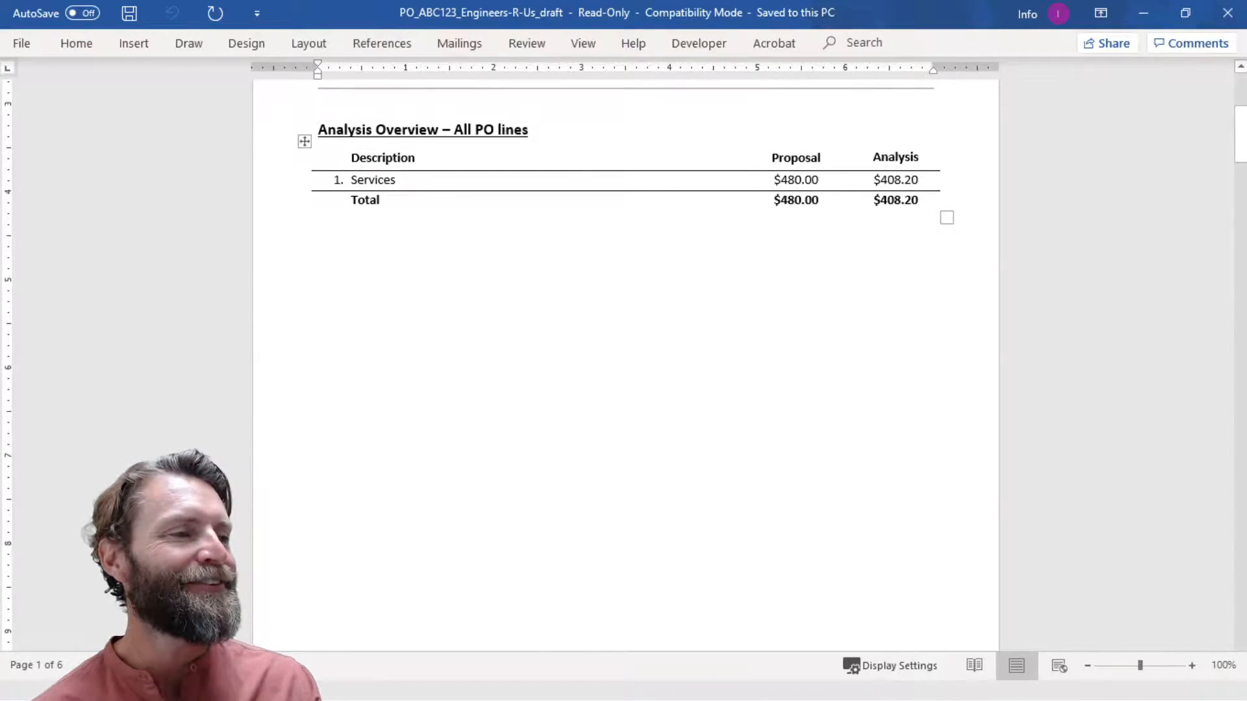
scroll(625, 364, "up", 13)
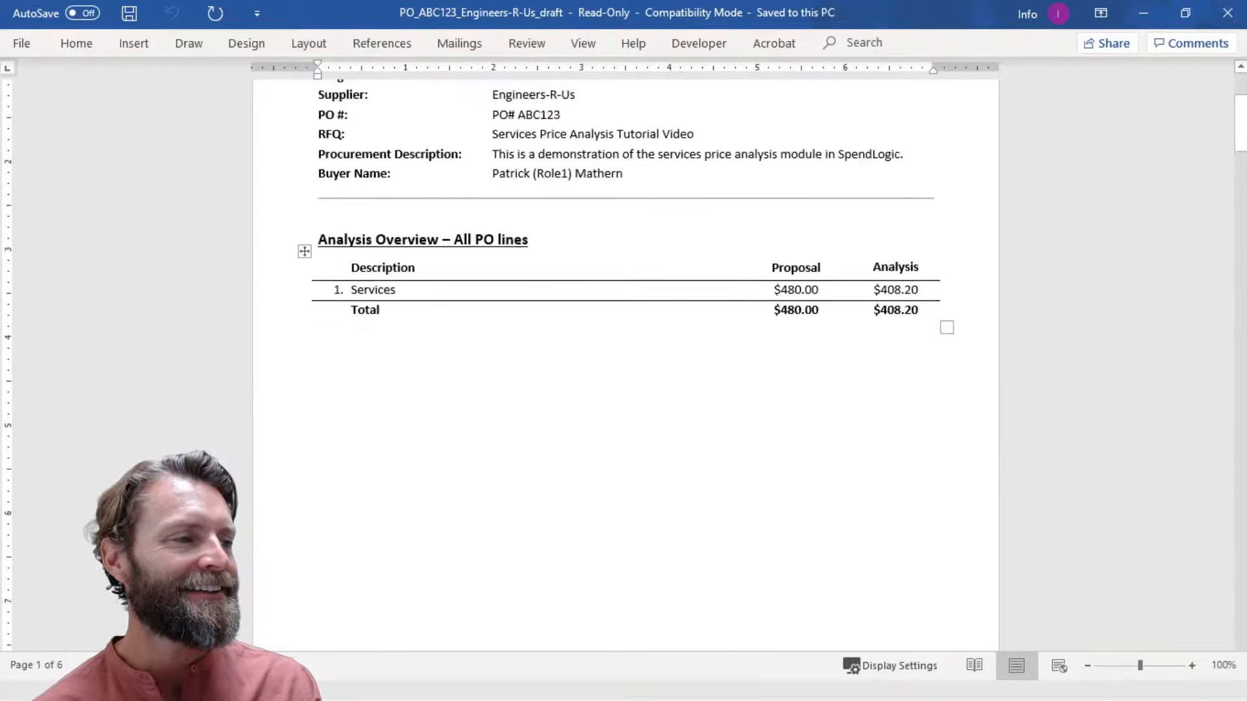
scroll(625, 364, "down", 9)
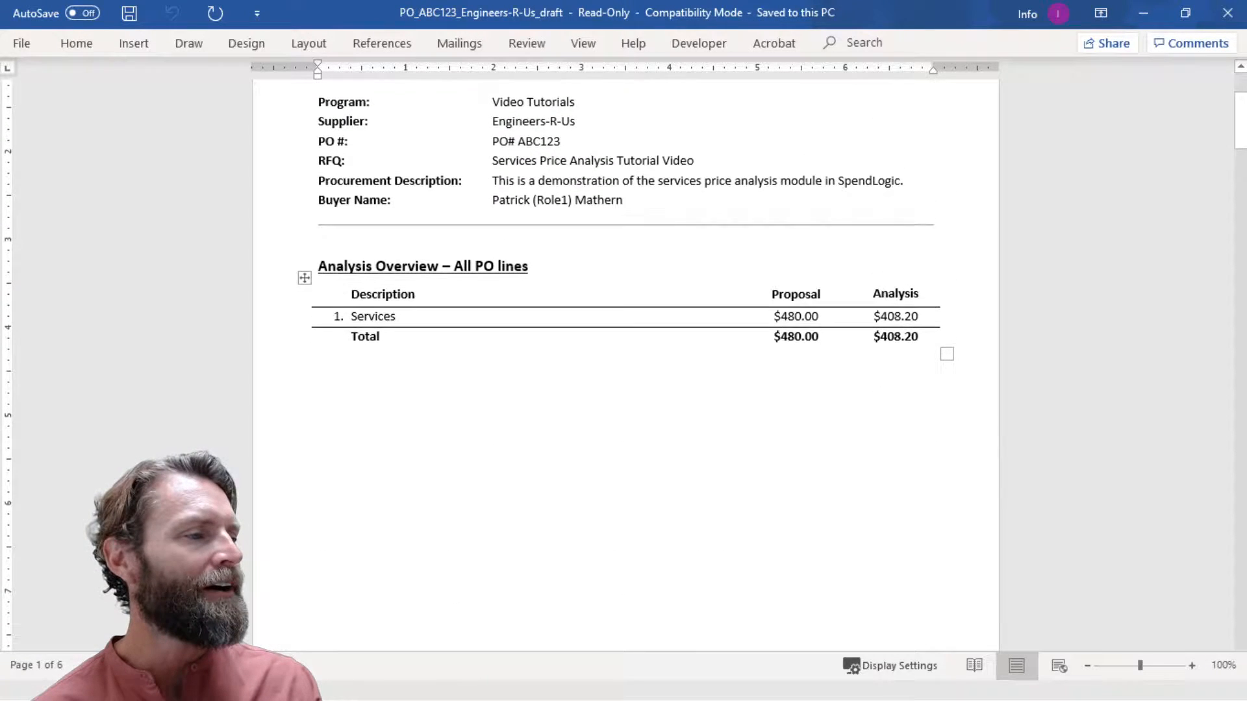
scroll(625, 364, "down", 12)
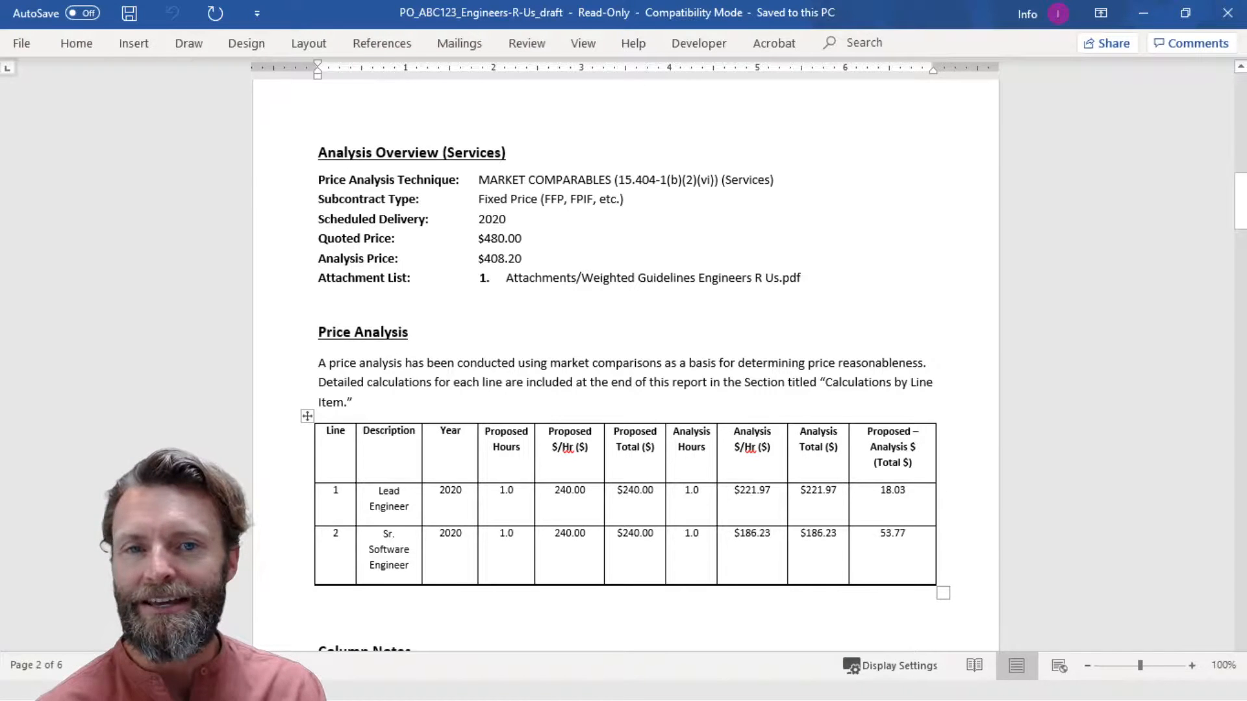
scroll(625, 364, "down", 9)
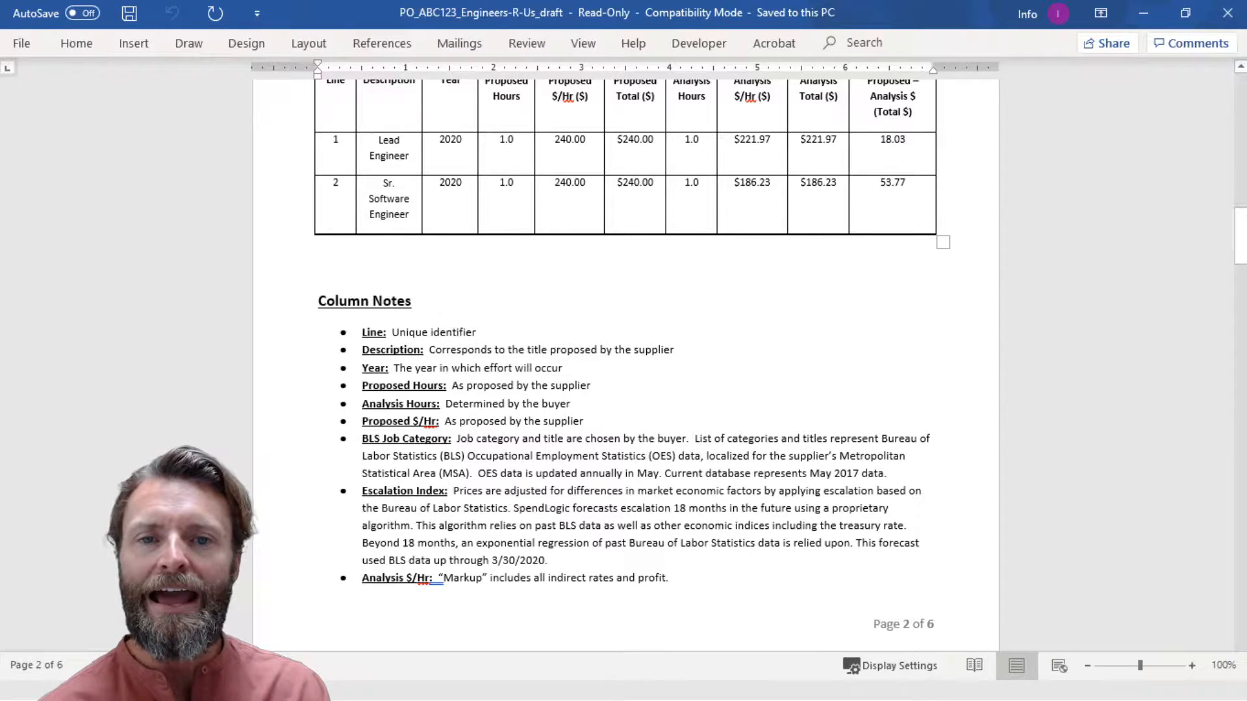
scroll(445, 543, "down", 10)
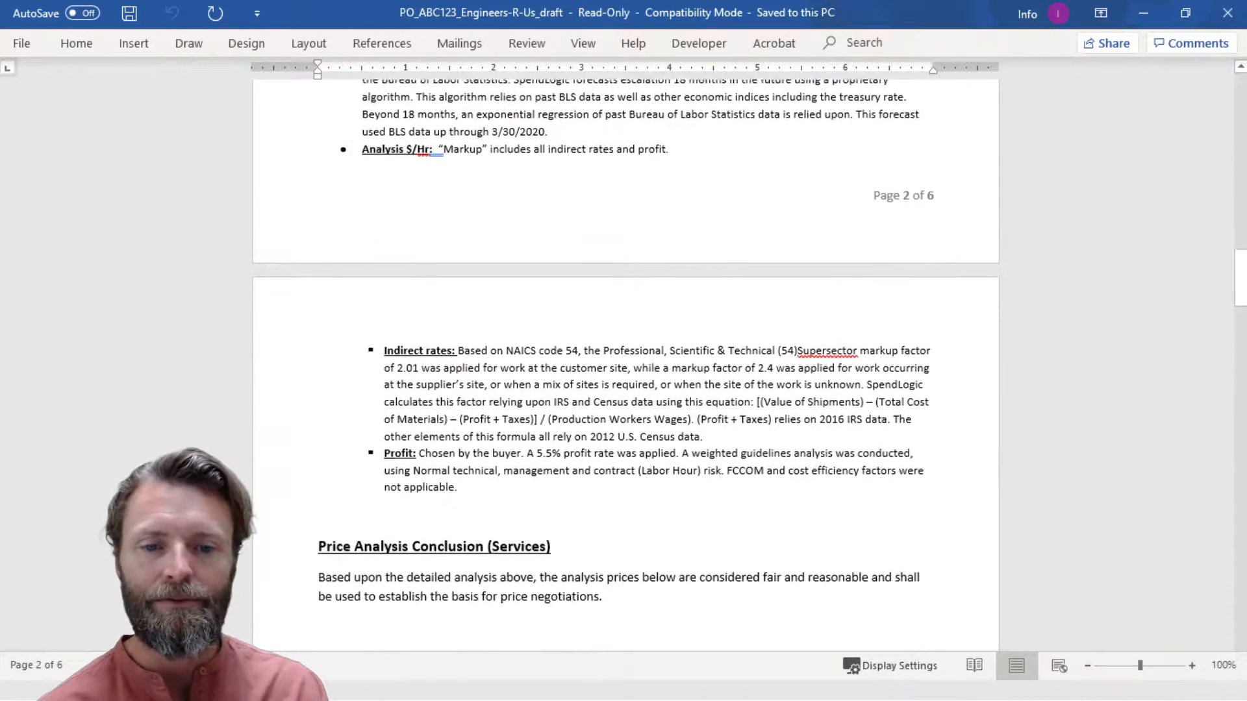
scroll(624, 364, "down", 2)
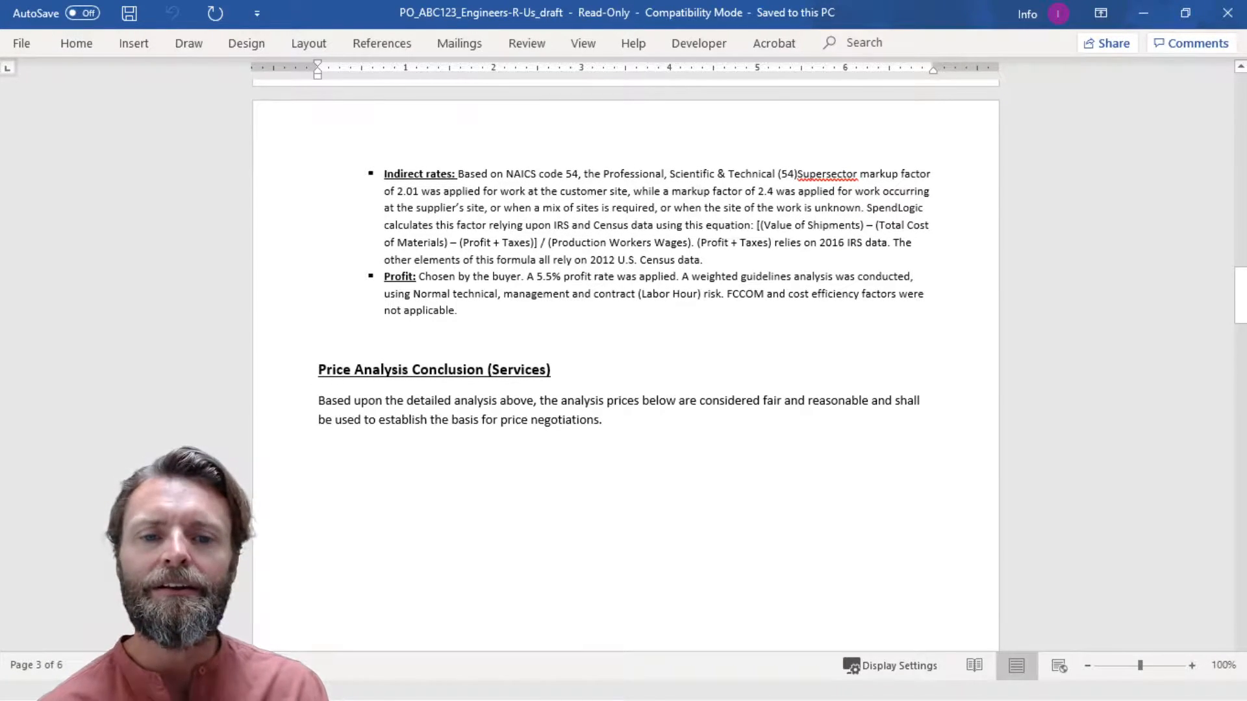
scroll(623, 364, "down", 3)
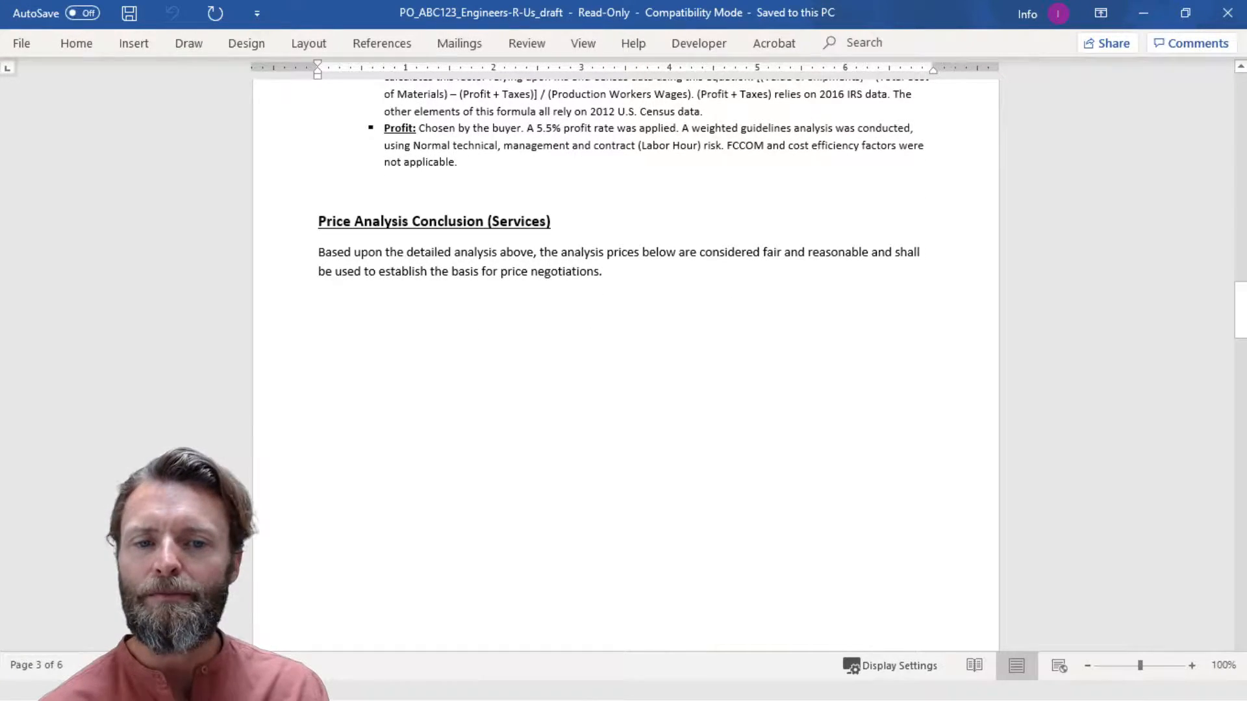
Step: Examine the calculations by line item and the combined price analysis conclusion, and return to SpendLogic in the browser
scroll(605, 151, "down", 10)
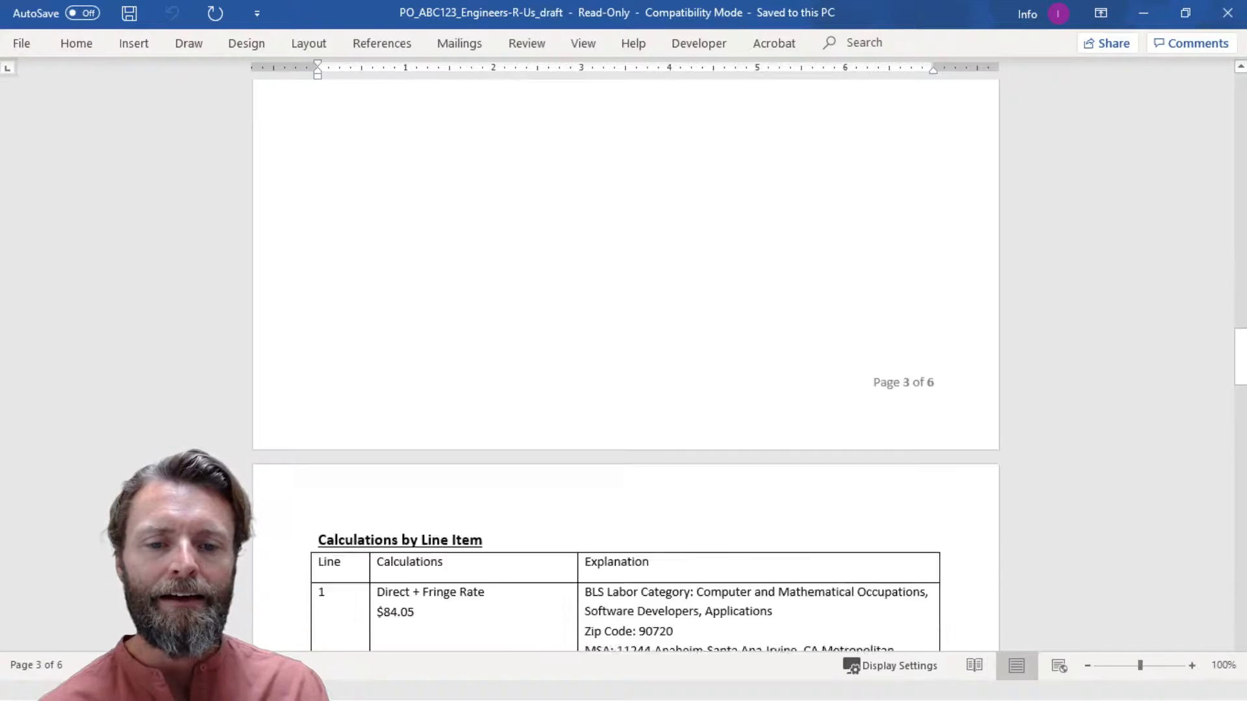
scroll(605, 155, "down", 2)
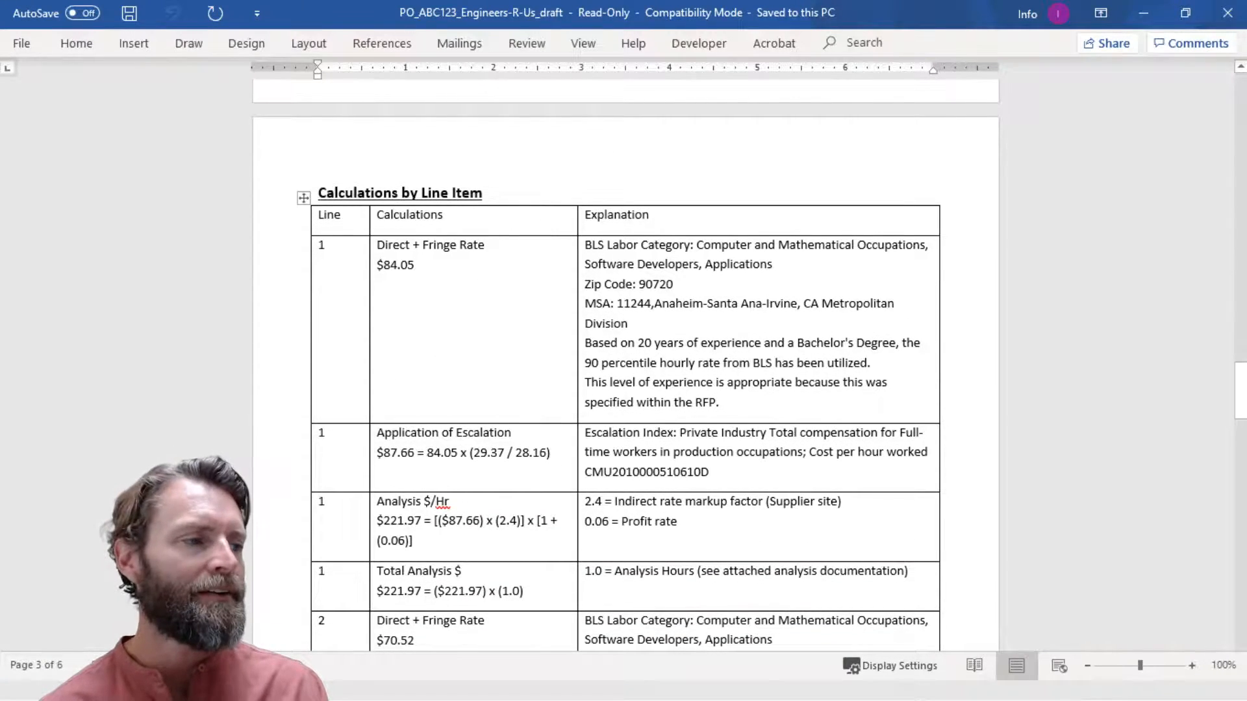
left_click_drag(674, 283, 604, 284)
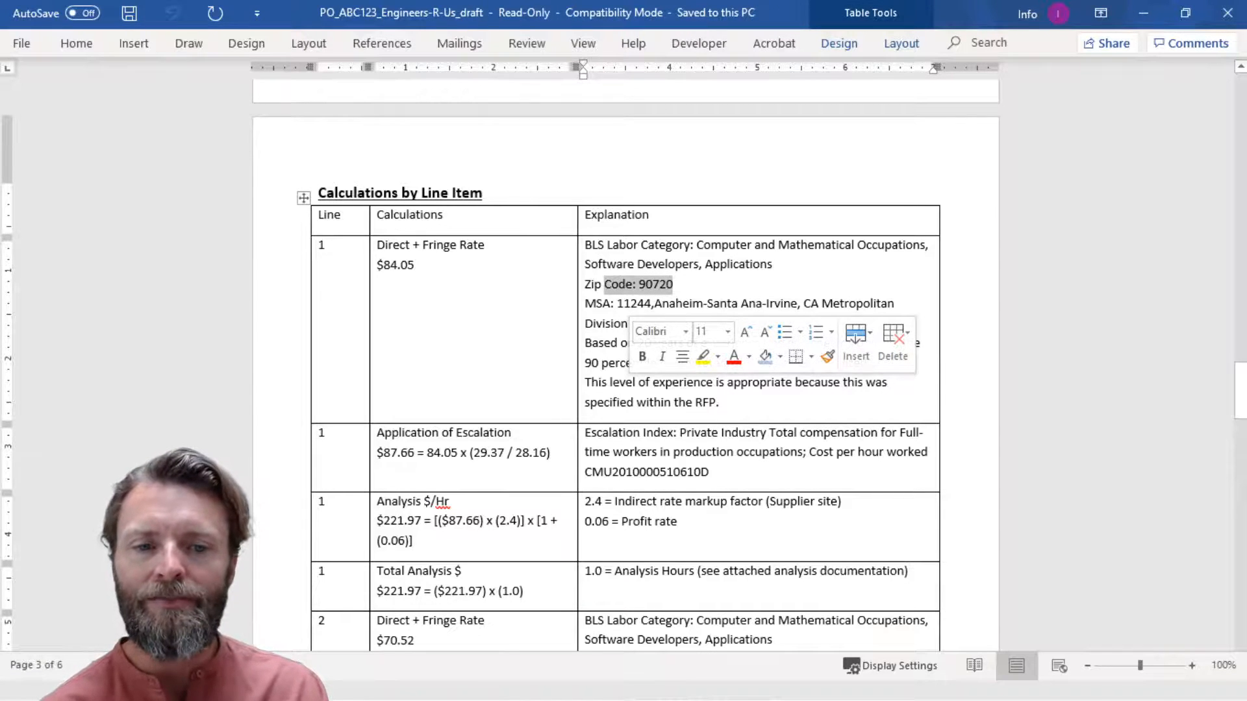
left_click(719, 264)
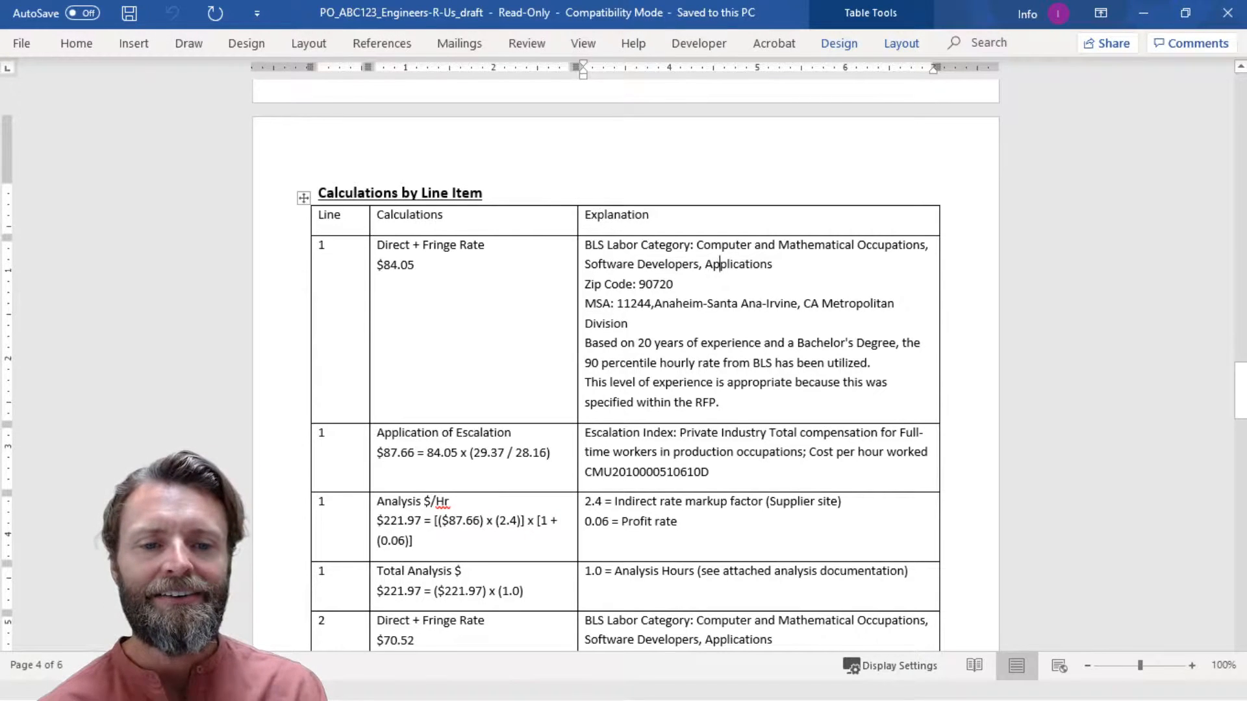
scroll(640, 468, "down", 3)
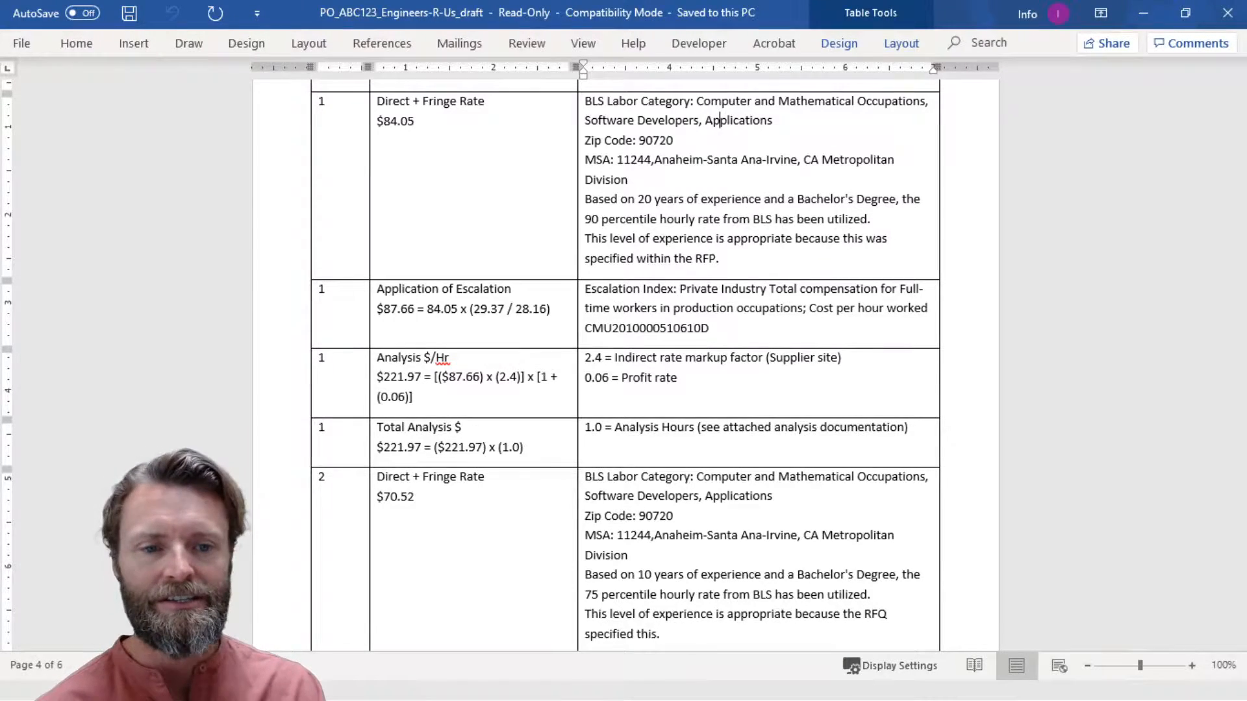
scroll(624, 364, "down", 5)
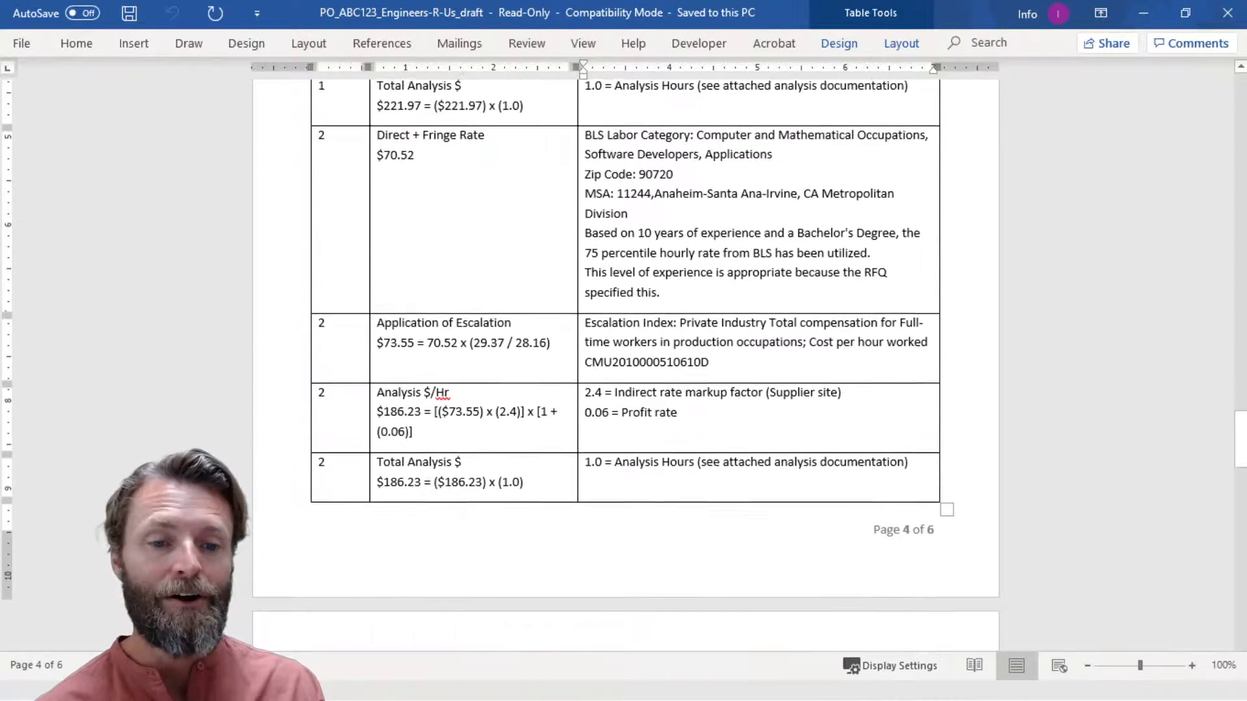
scroll(623, 363, "down", 20)
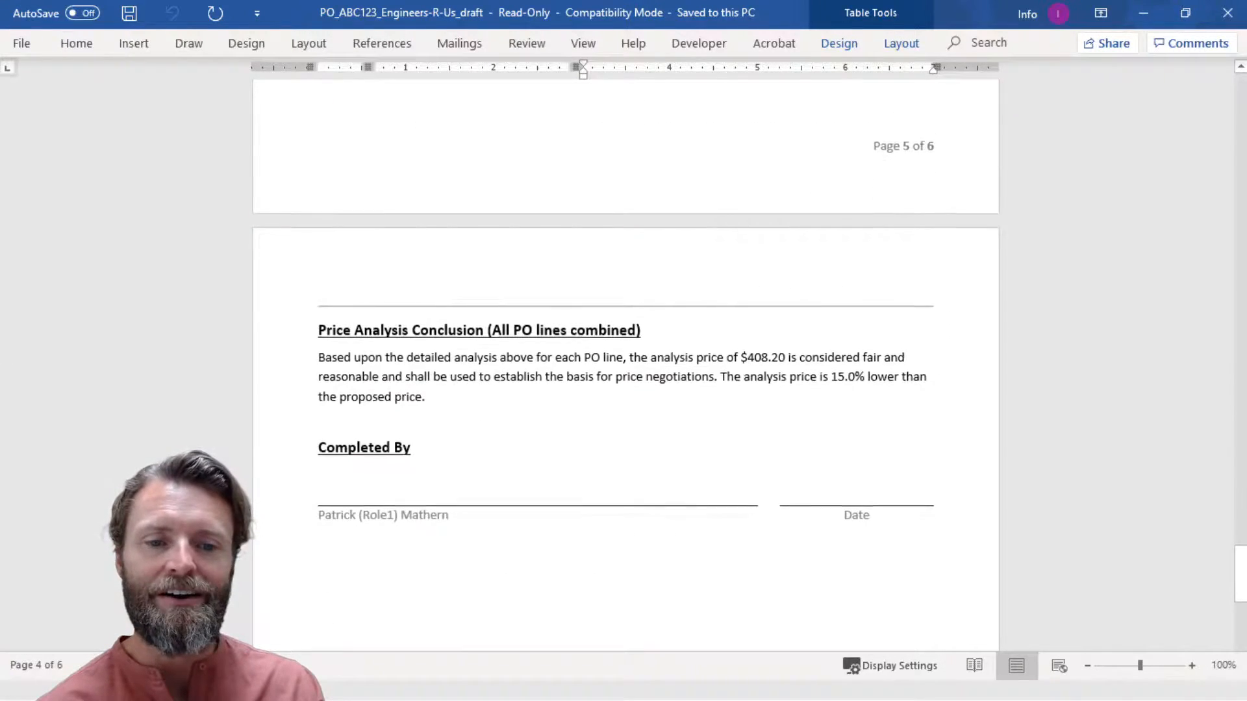
scroll(624, 364, "down", 2)
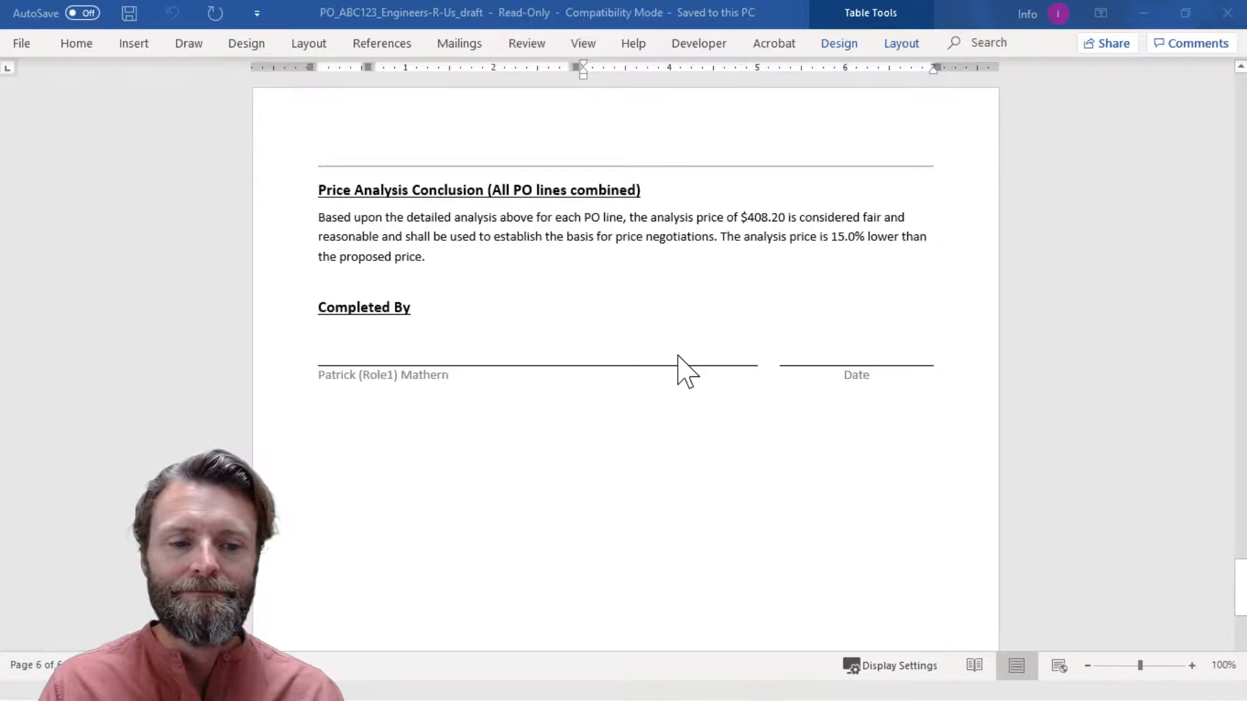
key("alt+Tab")
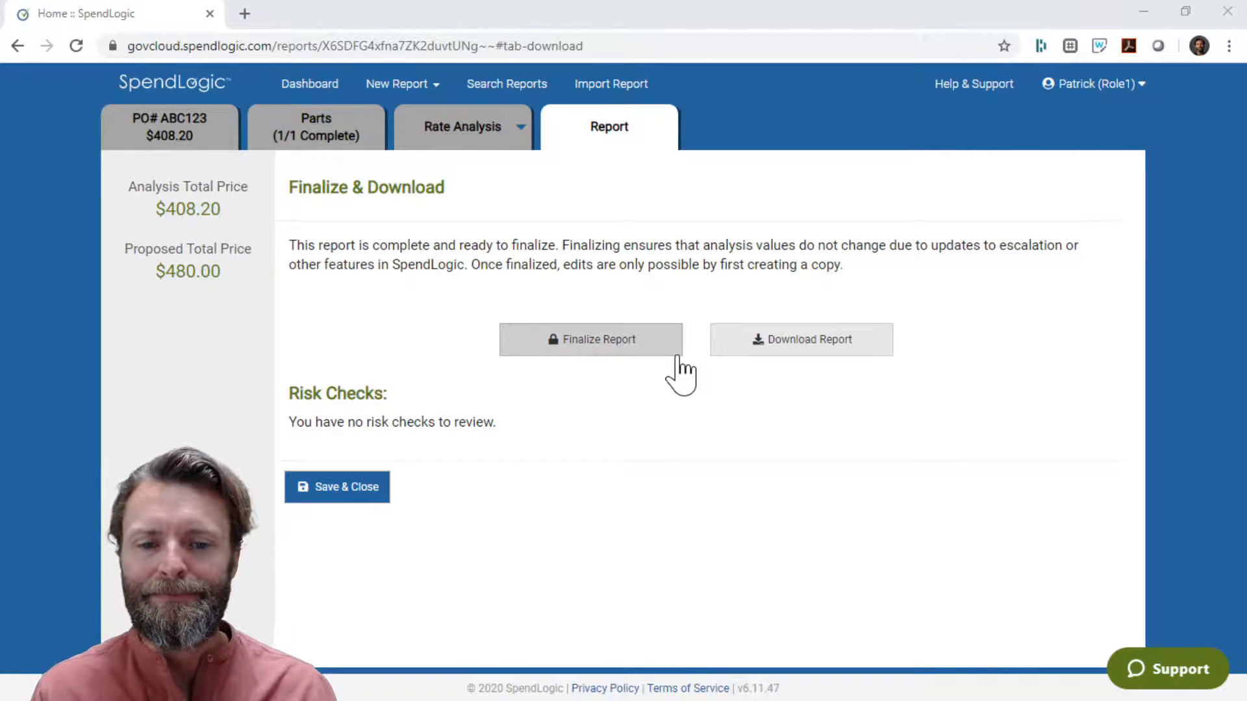
left_click(316, 127)
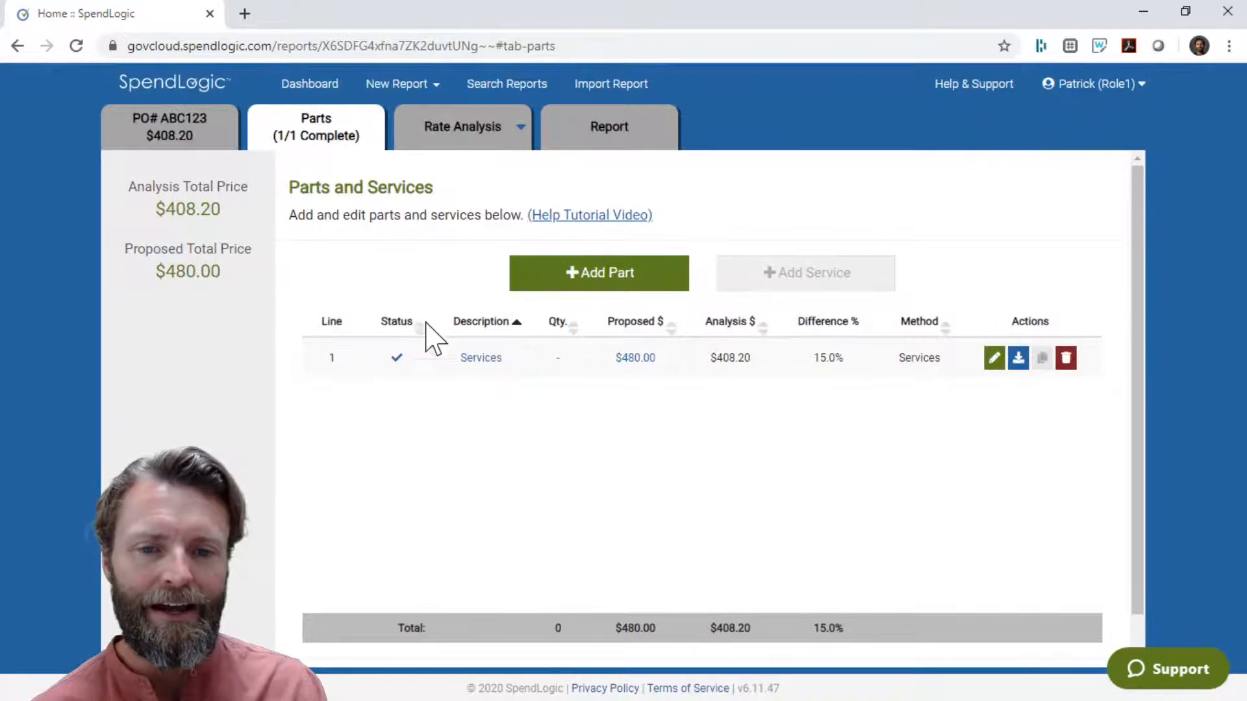
left_click(607, 275)
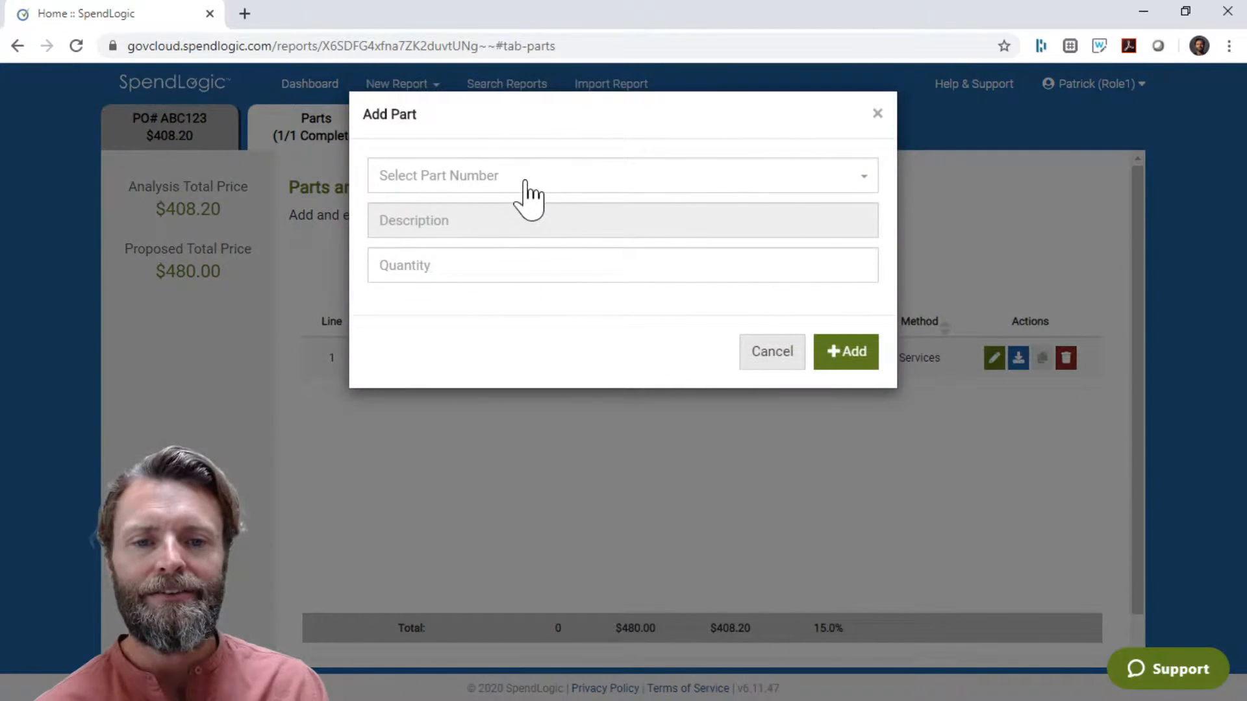
left_click(526, 184)
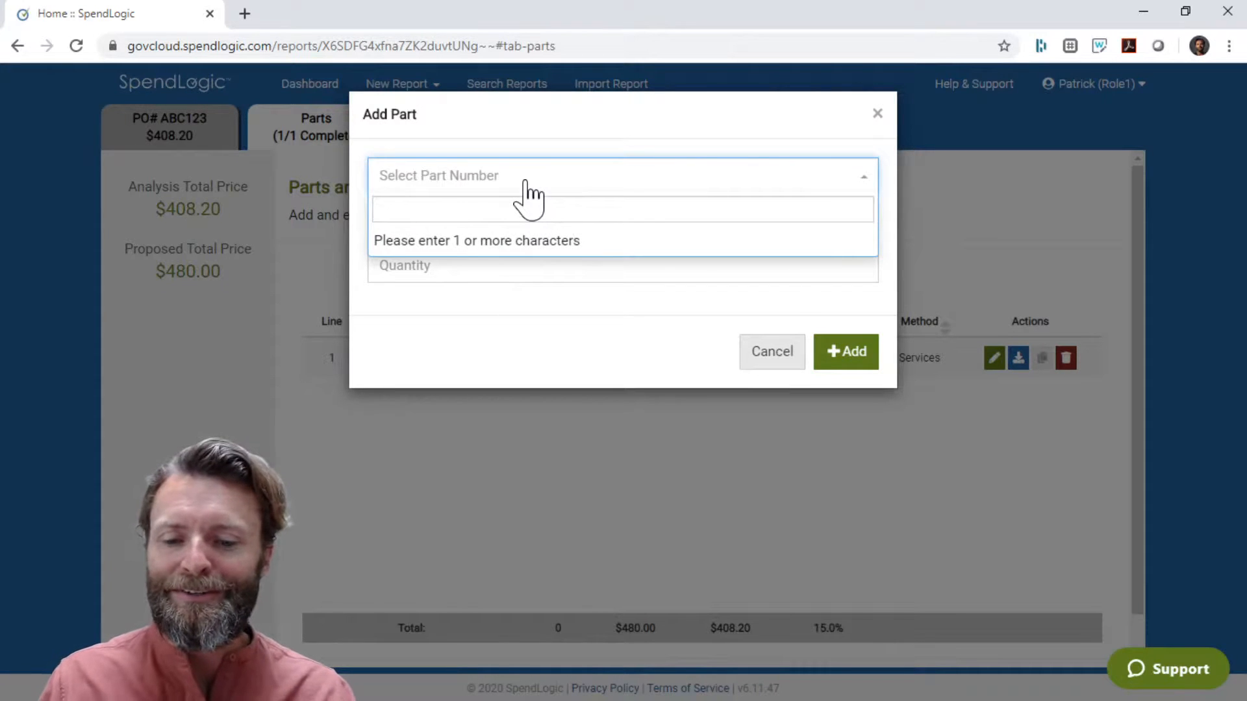
type("123")
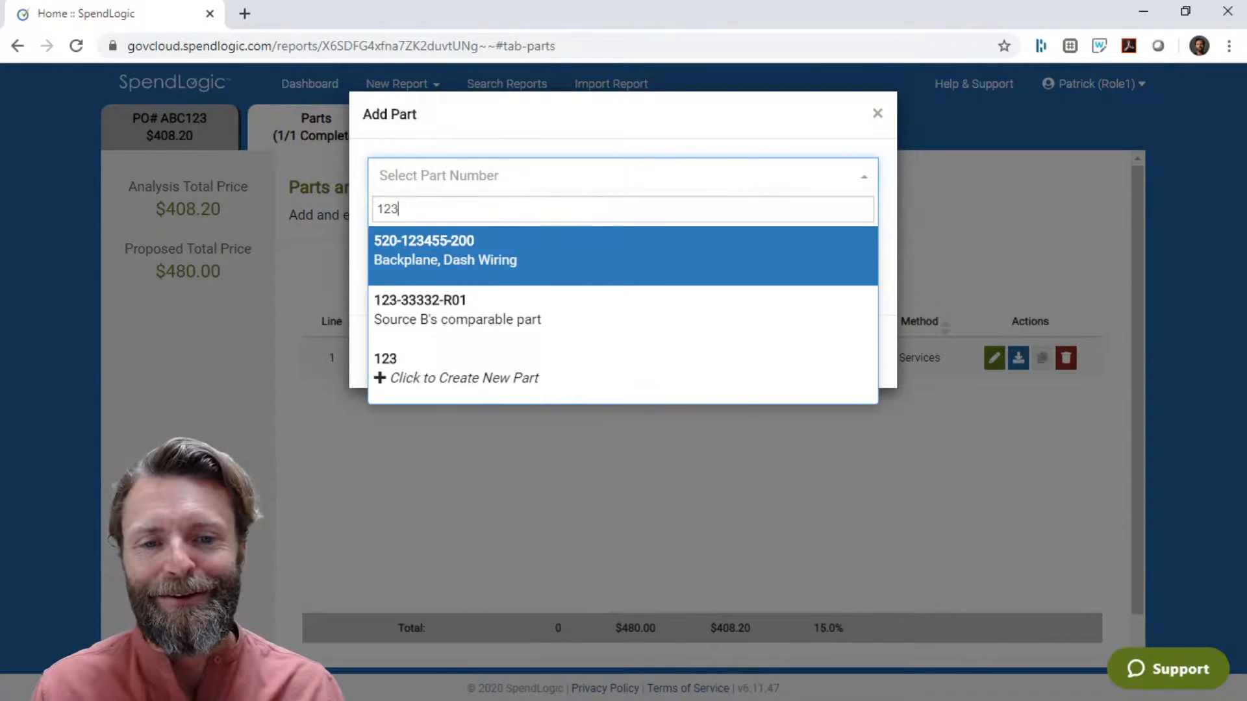
left_click(515, 245)
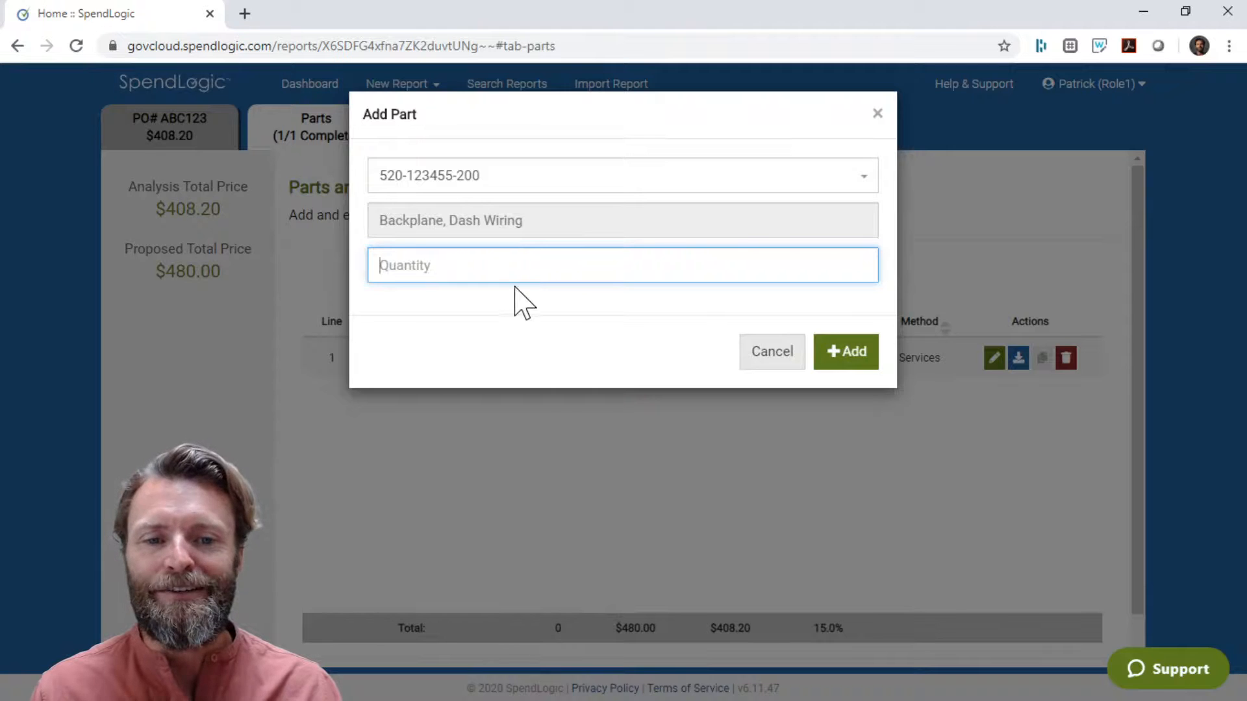
type("10")
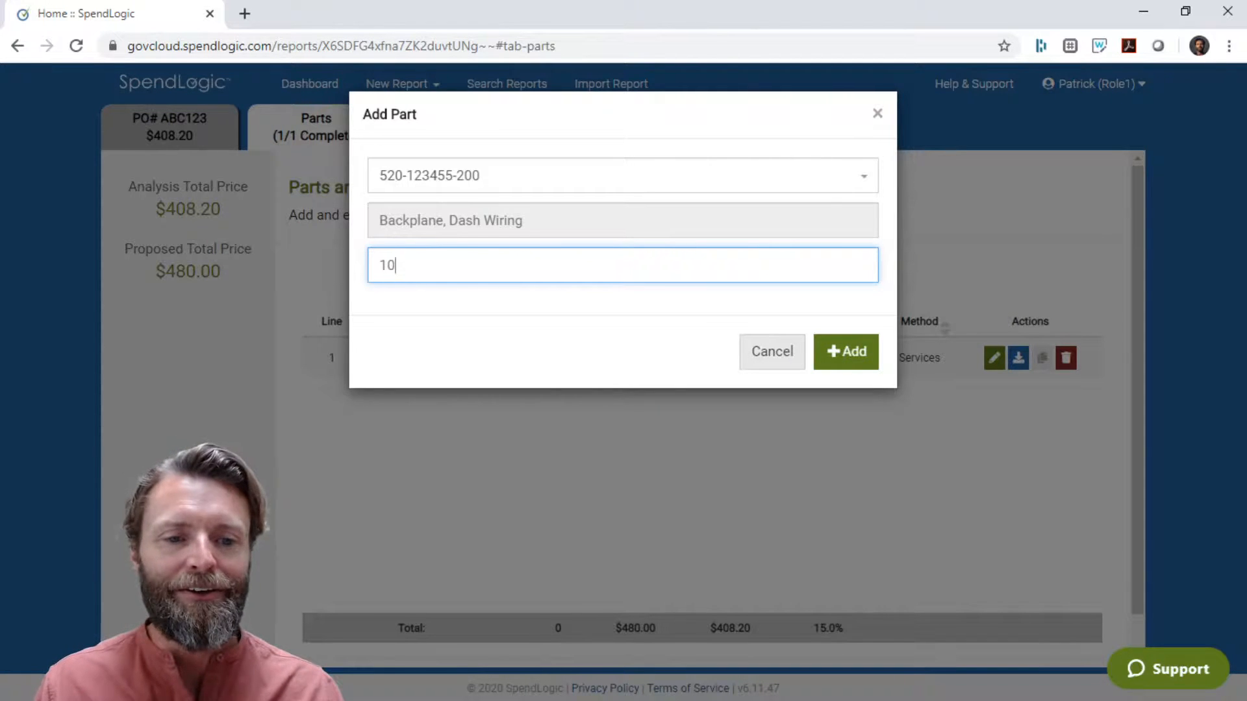
left_click(840, 354)
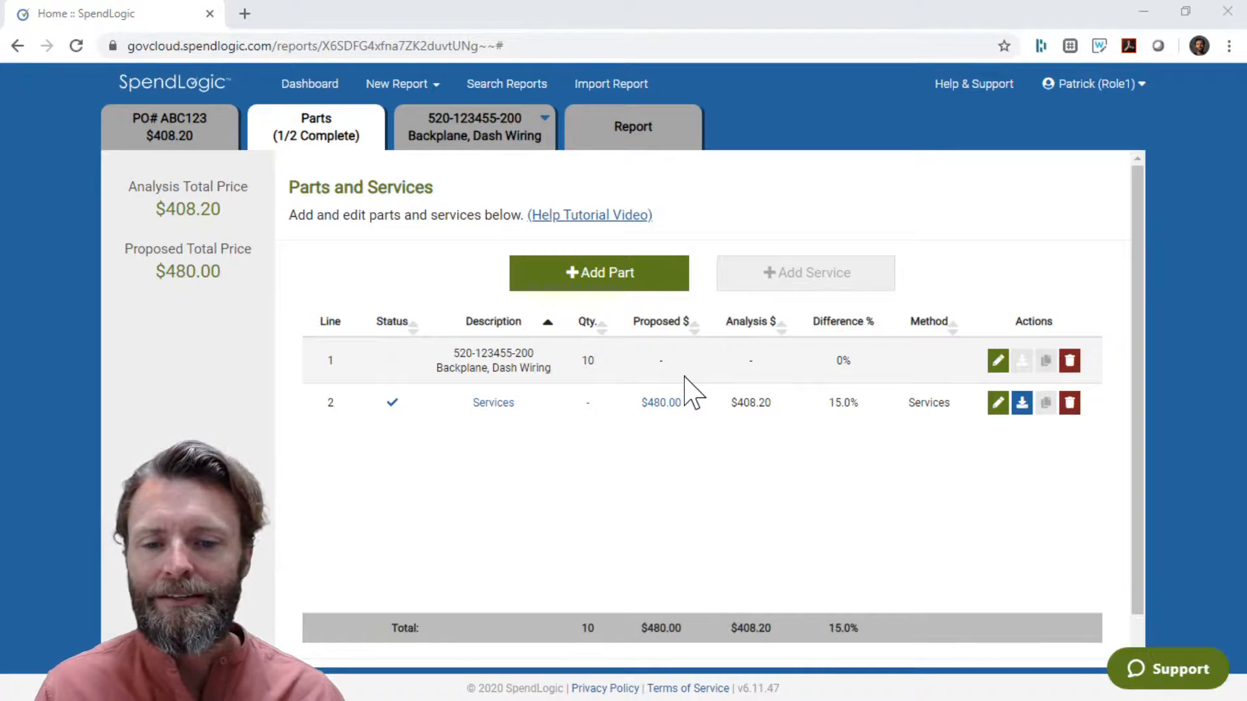
Step: Switch to the Word report and review the all-PO-lines overview, the services price analysis table and the column notes
key("alt+Tab")
scroll(686, 379, "up", 11)
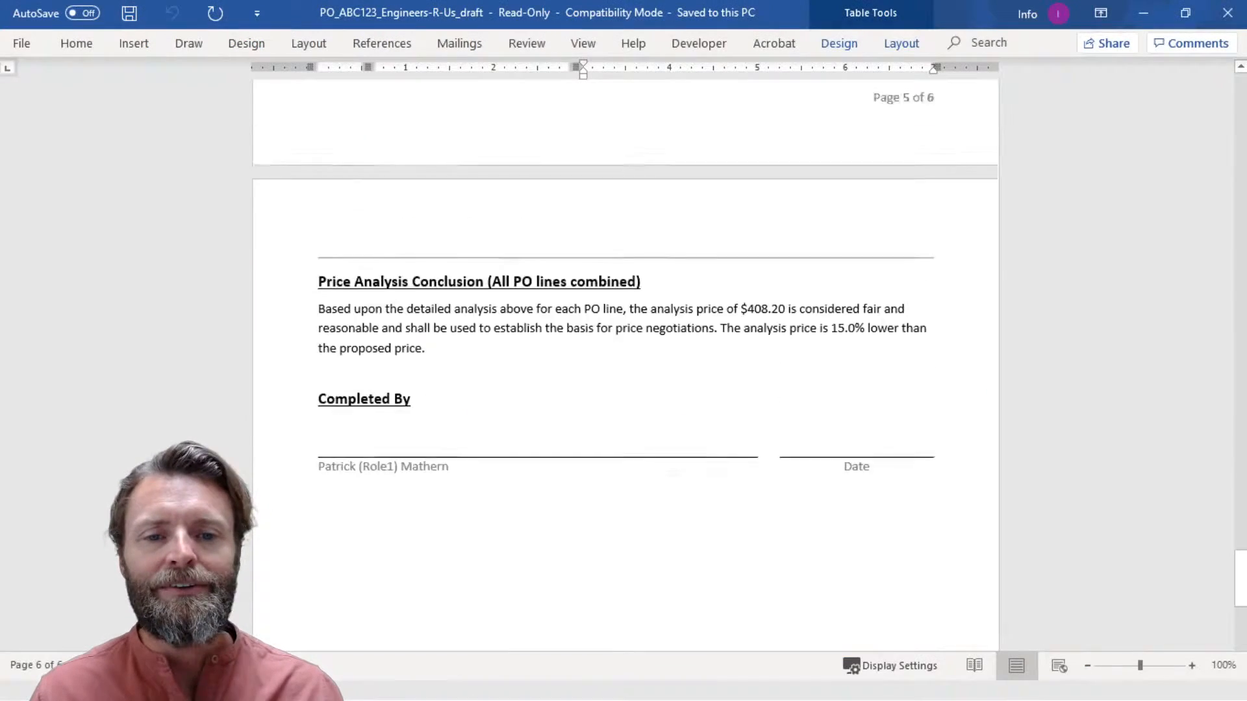
scroll(685, 379, "up", 20)
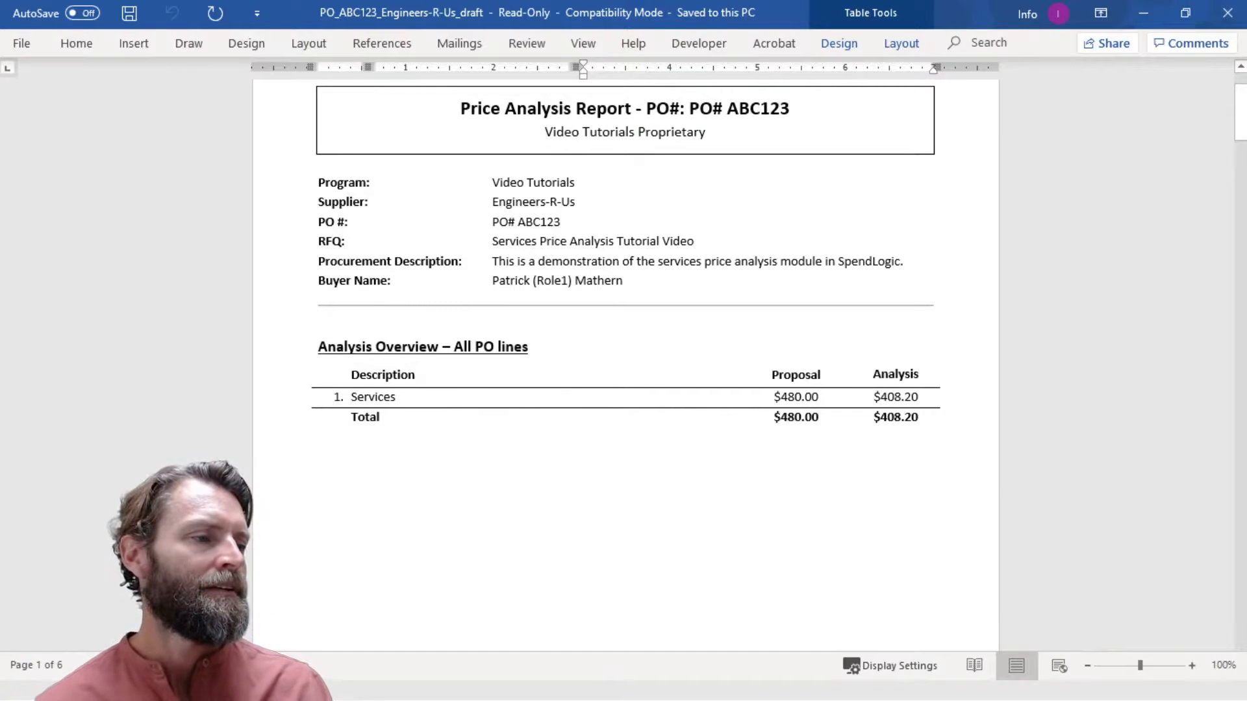
scroll(699, 414, "down", 10)
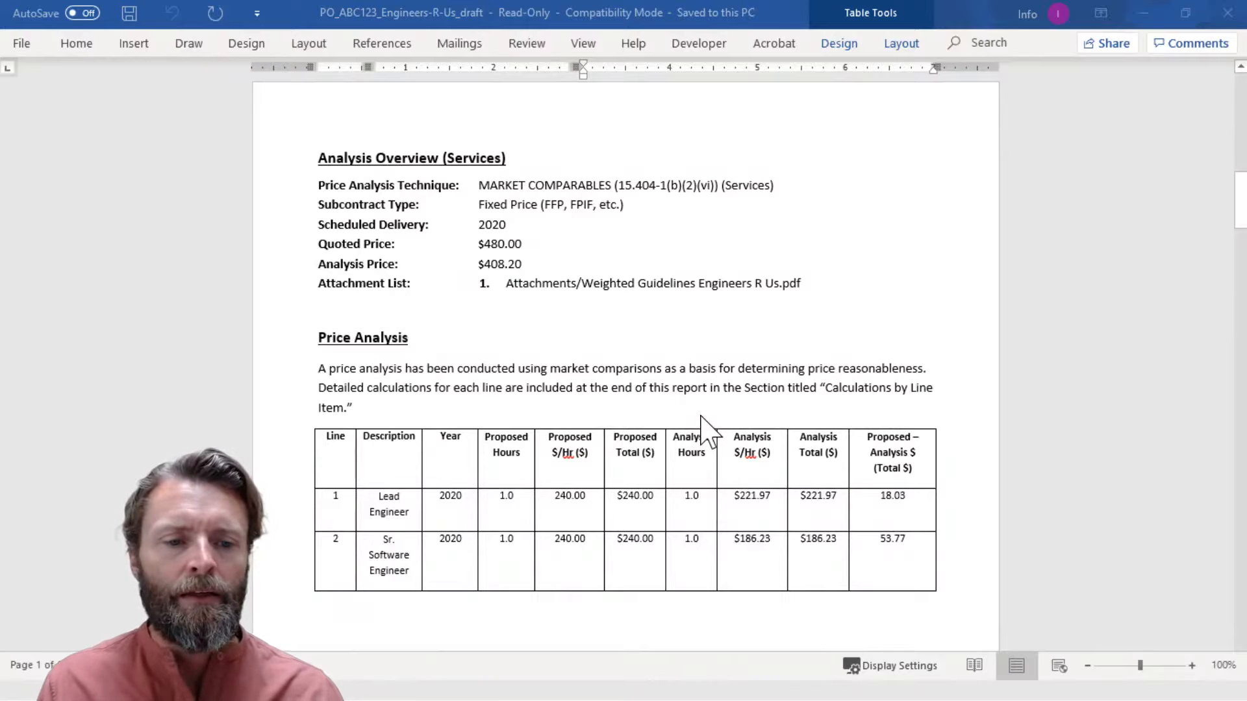
scroll(701, 416, "down", 12)
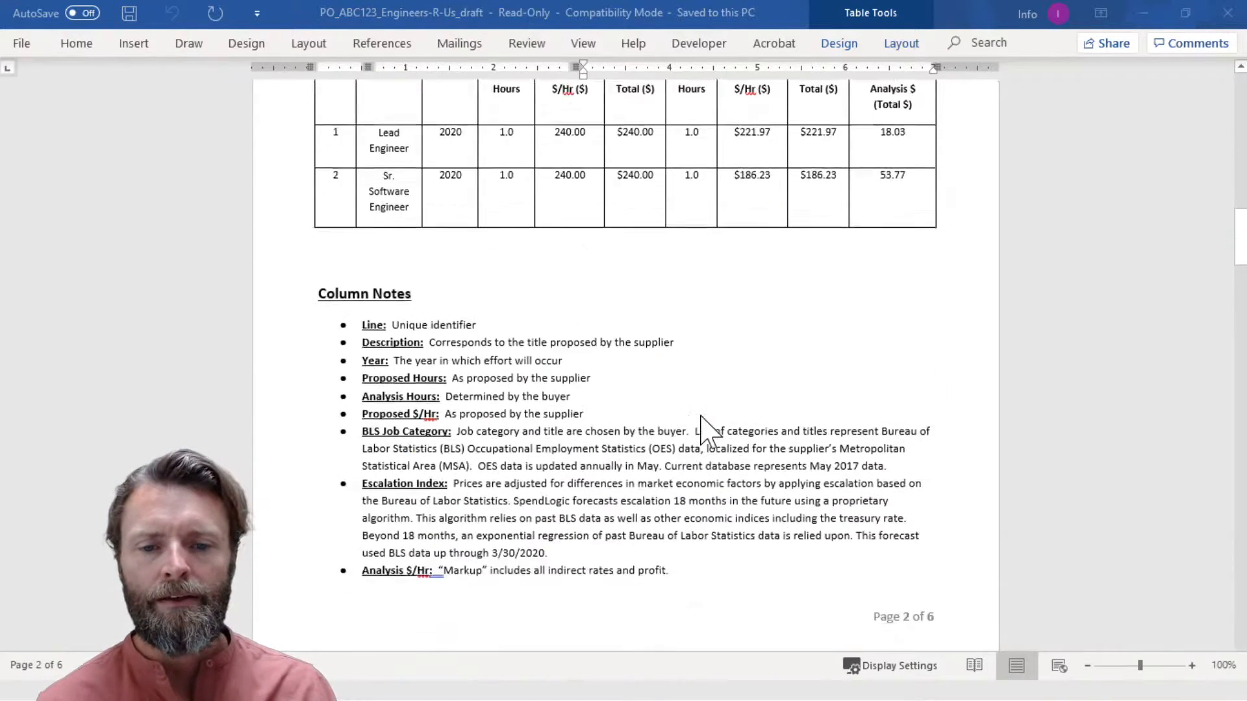